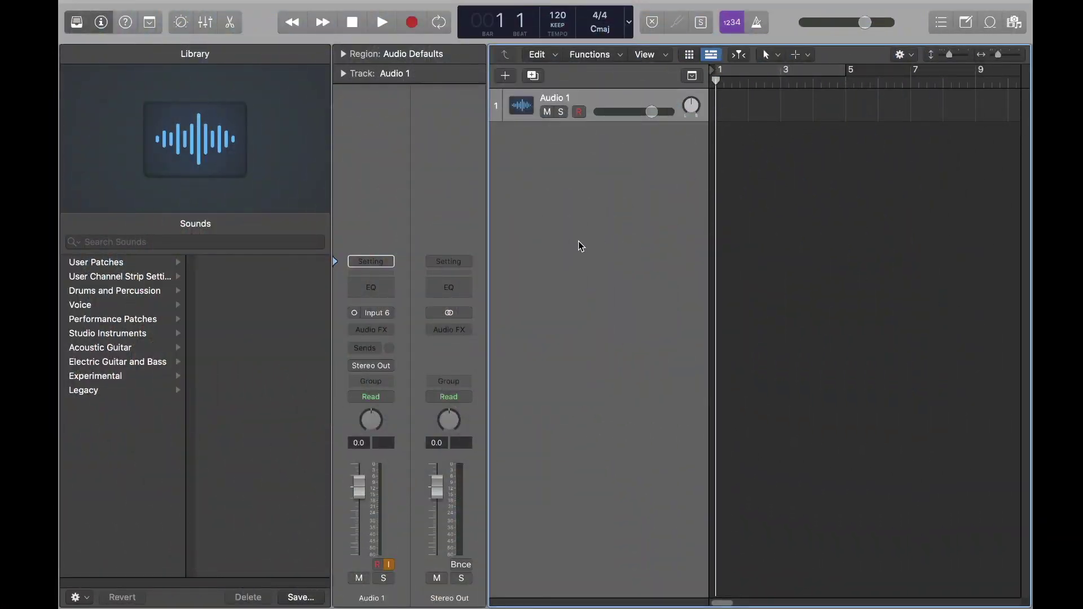
- Add a new software instrument track and load the Heavy drum kit patch on it
left_click(220, 7)
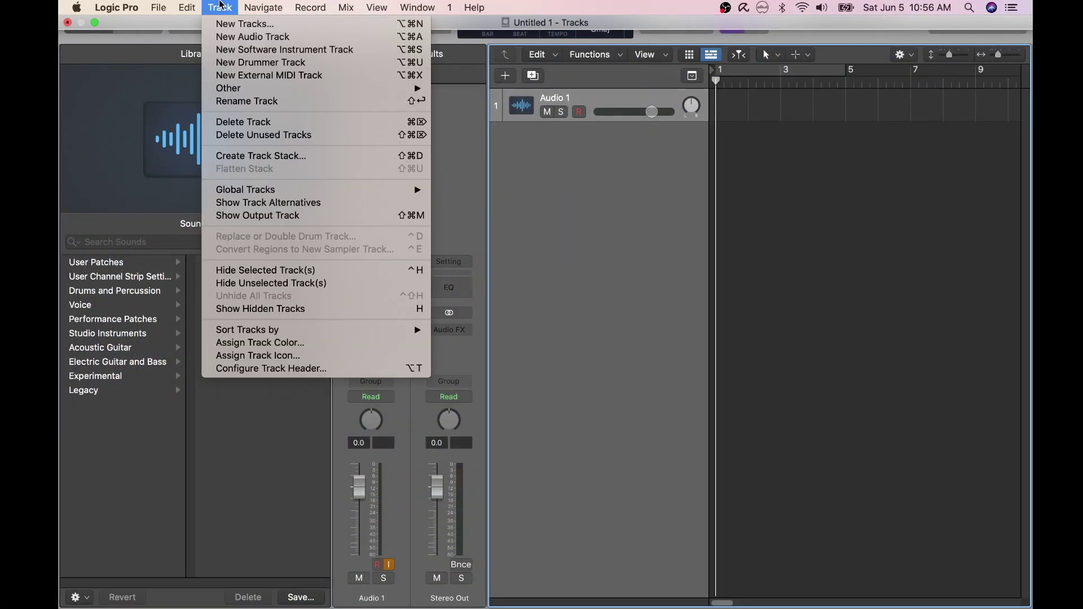
left_click(246, 51)
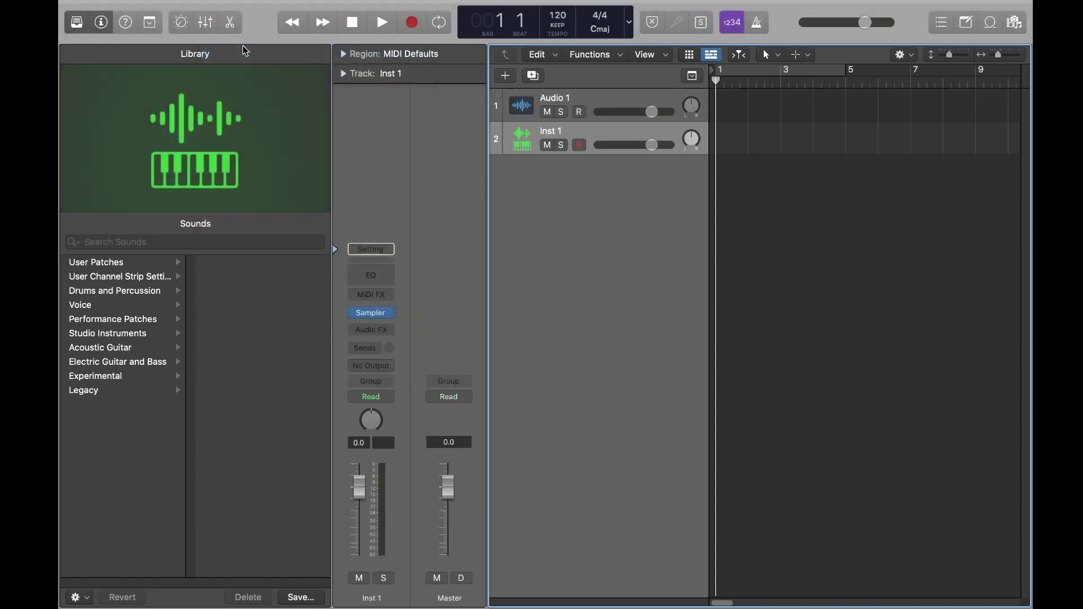
left_click(107, 306)
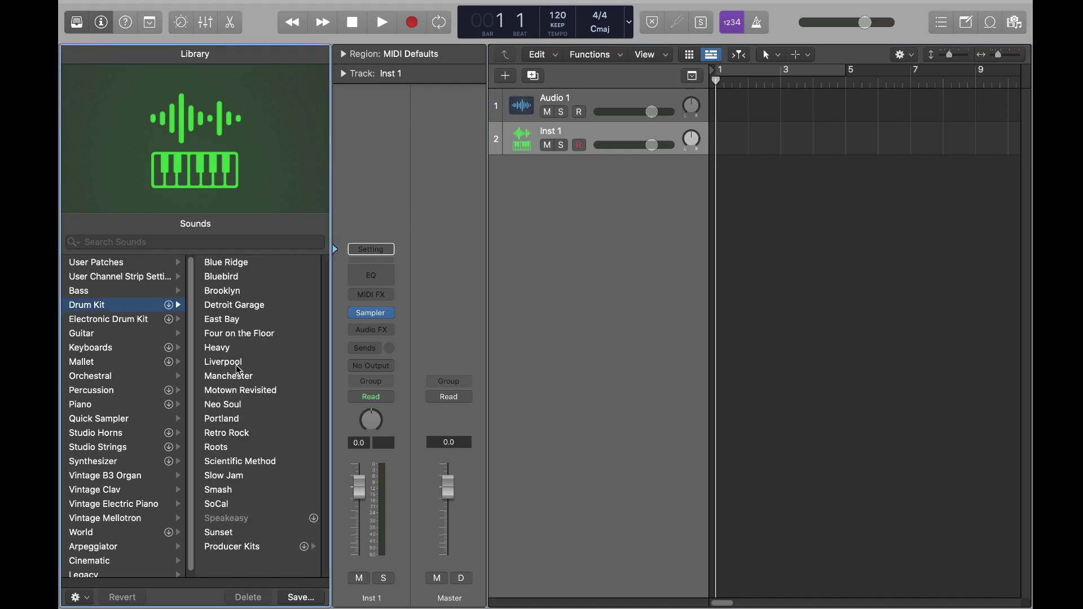
left_click(230, 351)
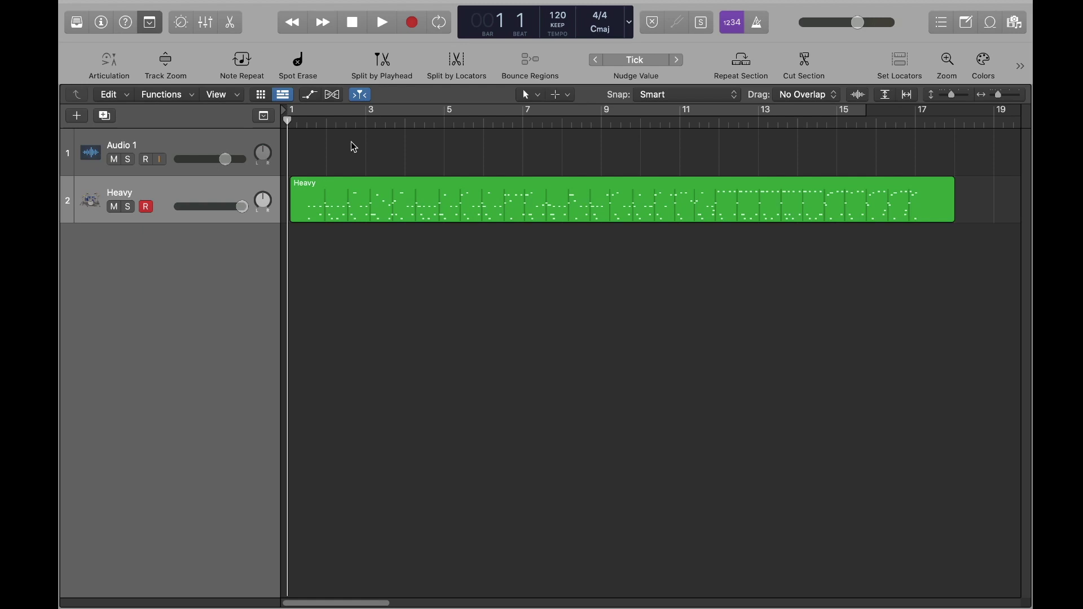
- Turn on Cycle mode and extend the cycle range to the end of the Heavy region
left_click(440, 24)
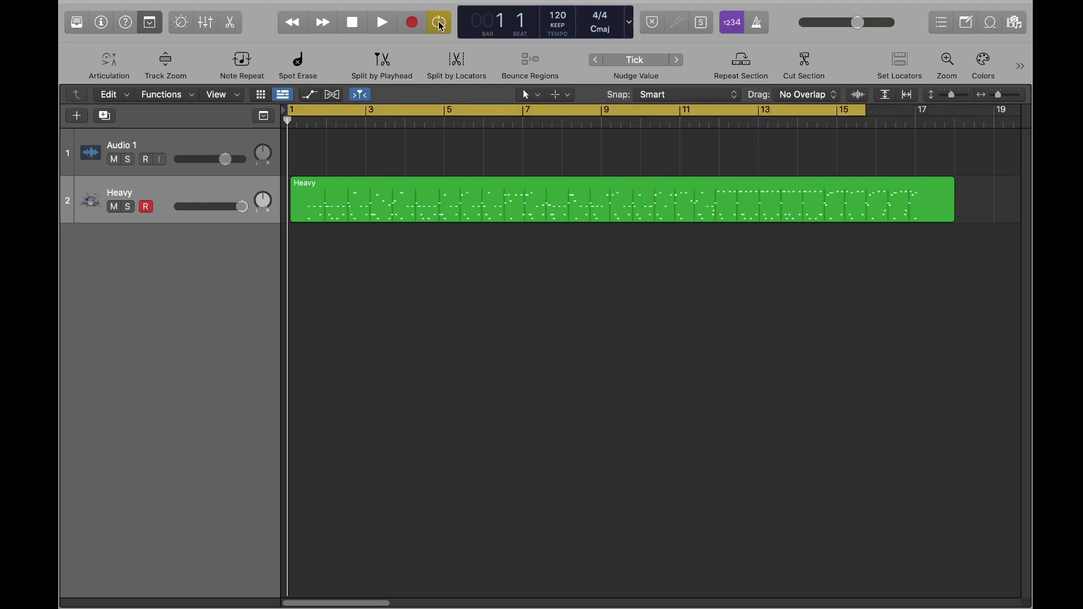
left_click_drag(864, 111, 954, 112)
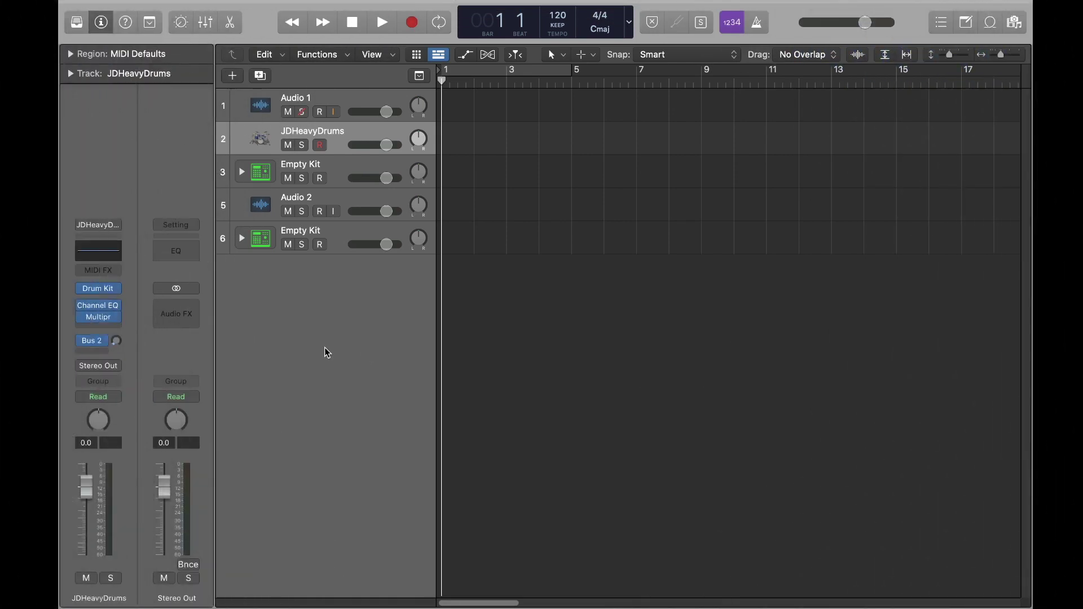
- Browse the effect plug-in categories available for an empty audio effect slot on the JDHeavyDrums track
mouse_move(93, 319)
left_click(101, 331)
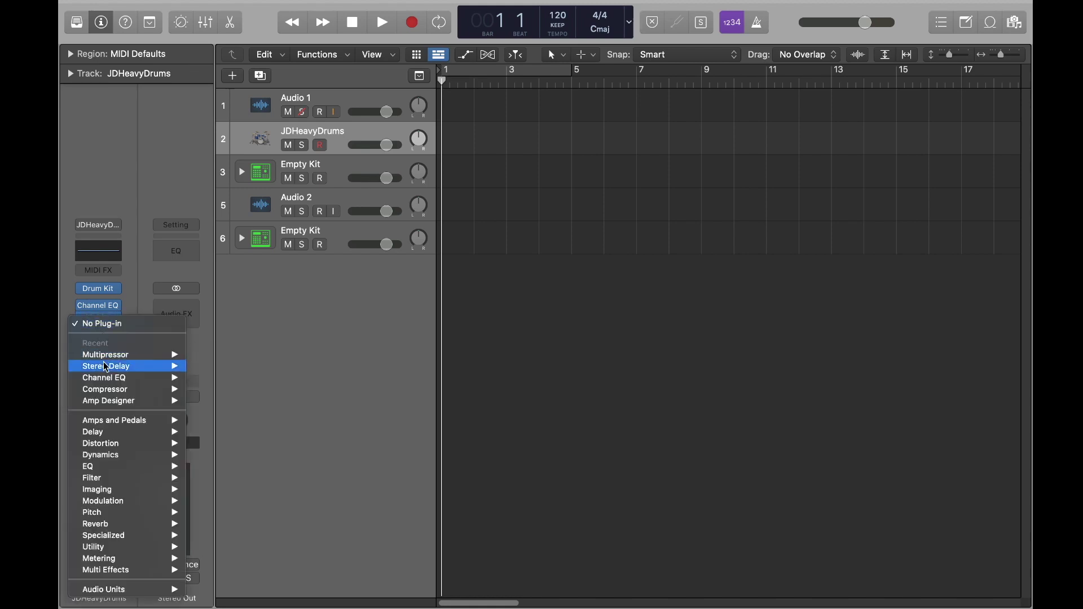
mouse_move(108, 382)
mouse_move(115, 426)
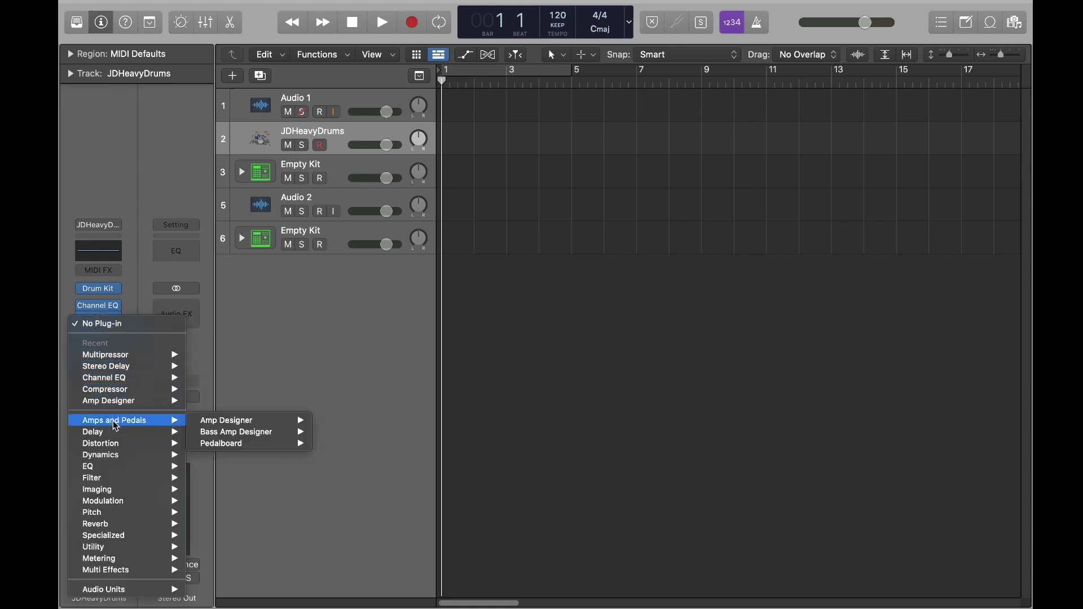
mouse_move(123, 493)
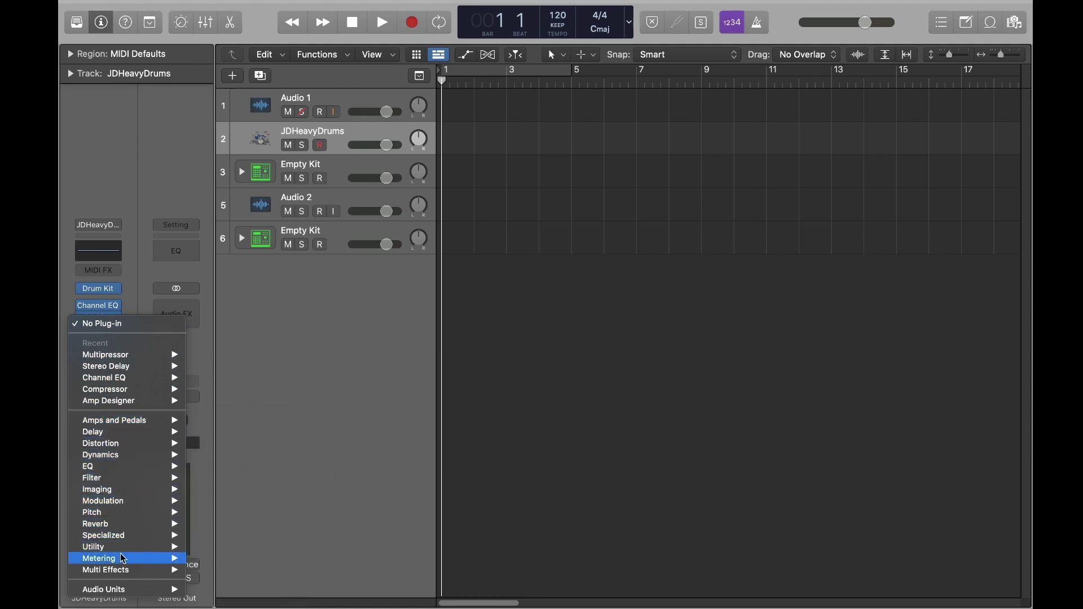
mouse_move(135, 593)
left_click(339, 370)
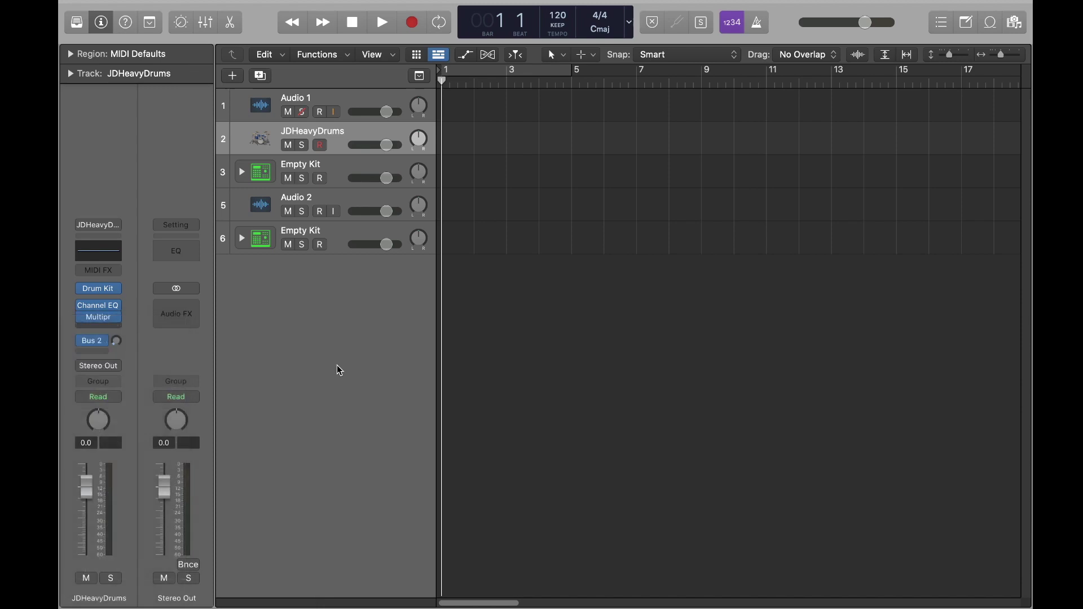
- With the inspector shown, insert a stereo Channel EQ on the JDHeavyDrums track and reposition its window
left_click(104, 26)
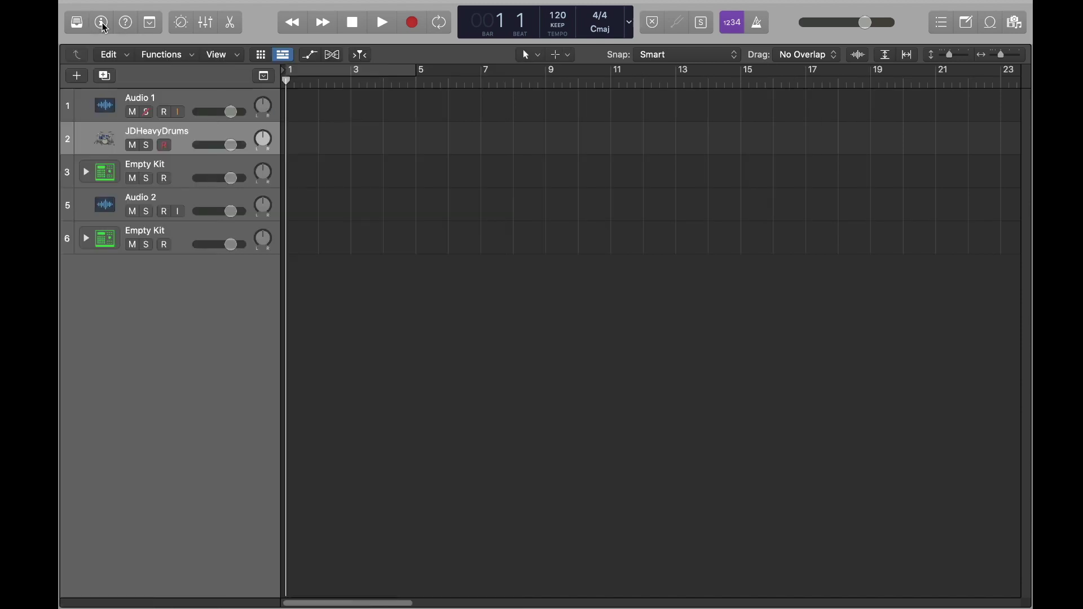
left_click(104, 25)
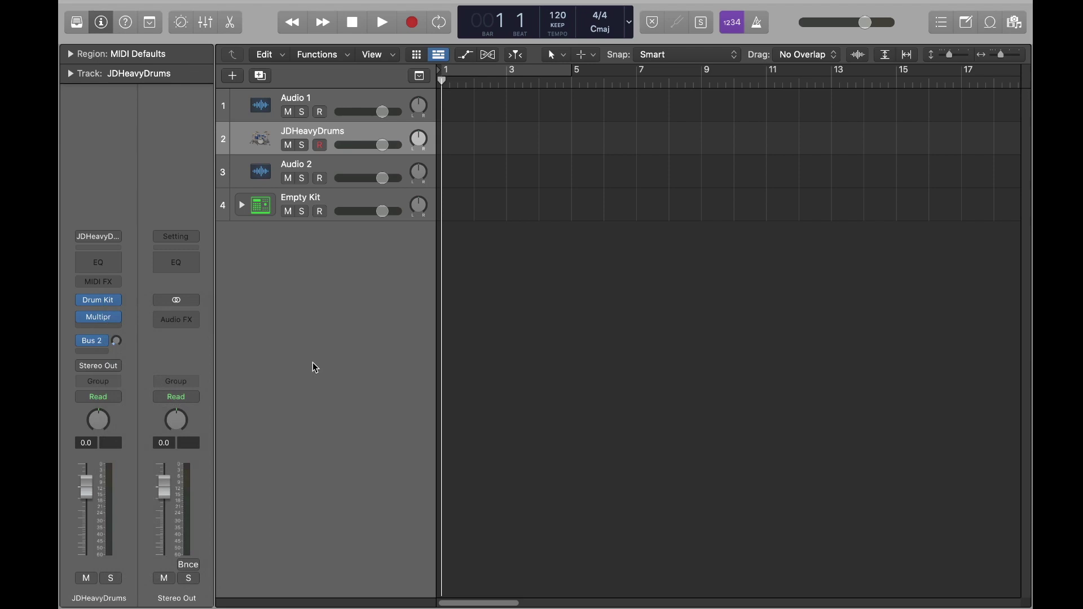
left_click(107, 326)
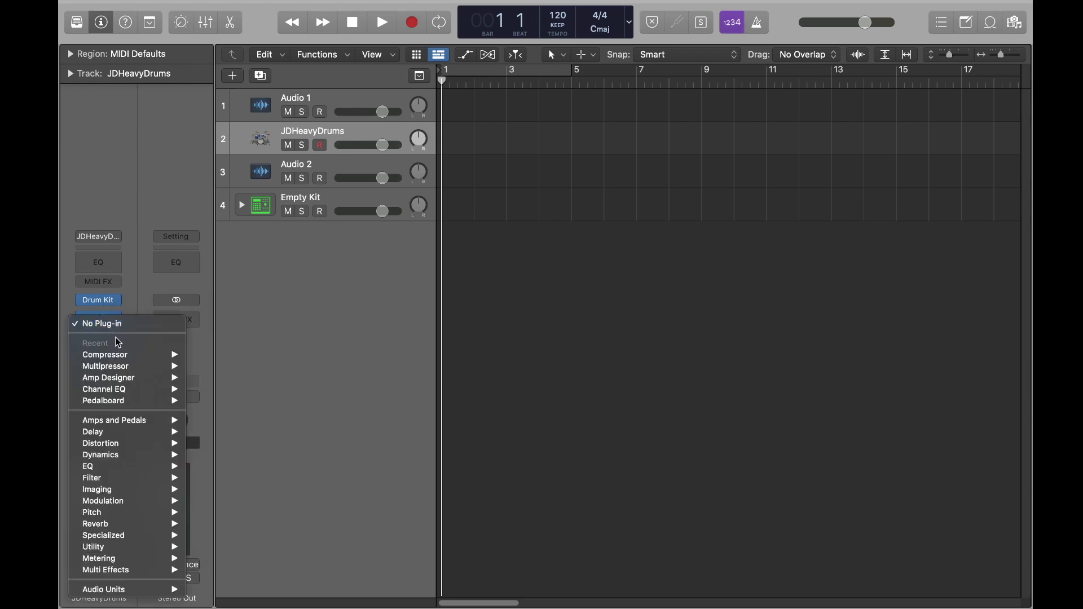
mouse_move(130, 467)
mouse_move(227, 467)
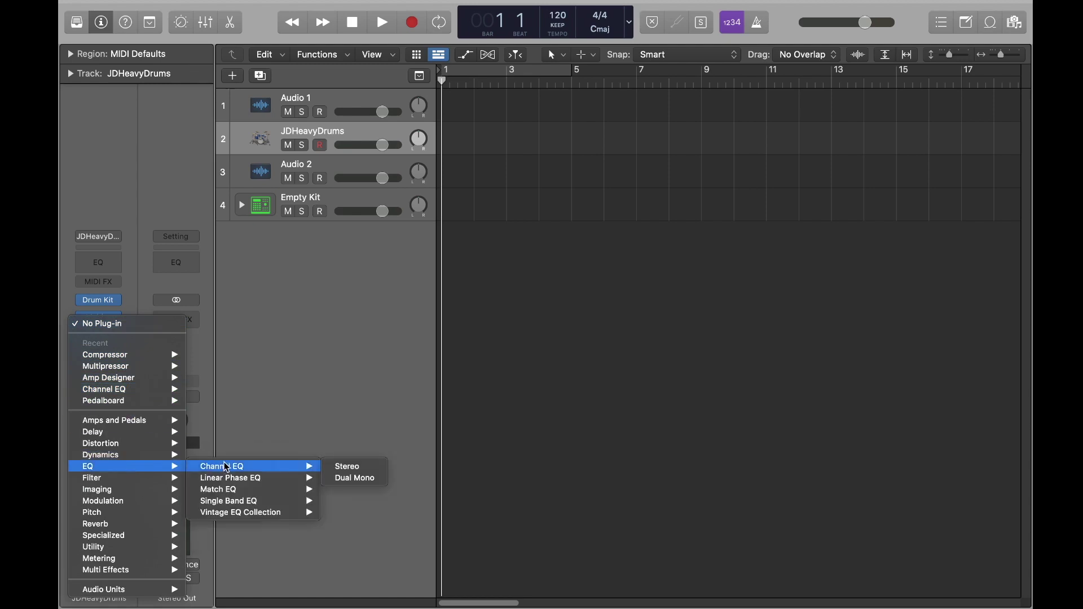
left_click(344, 467)
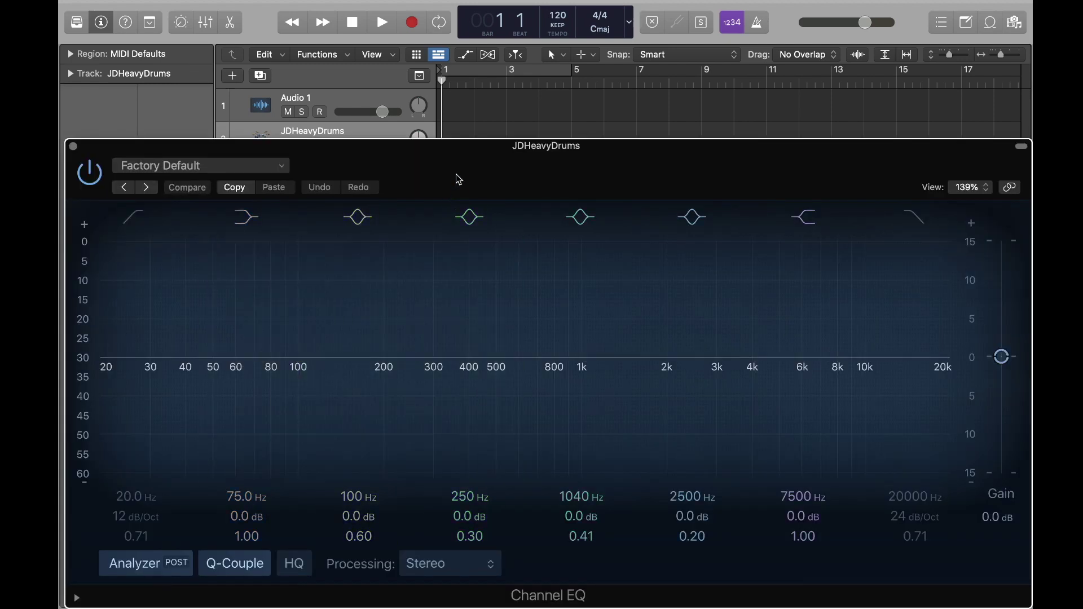
left_click_drag(463, 152, 457, 94)
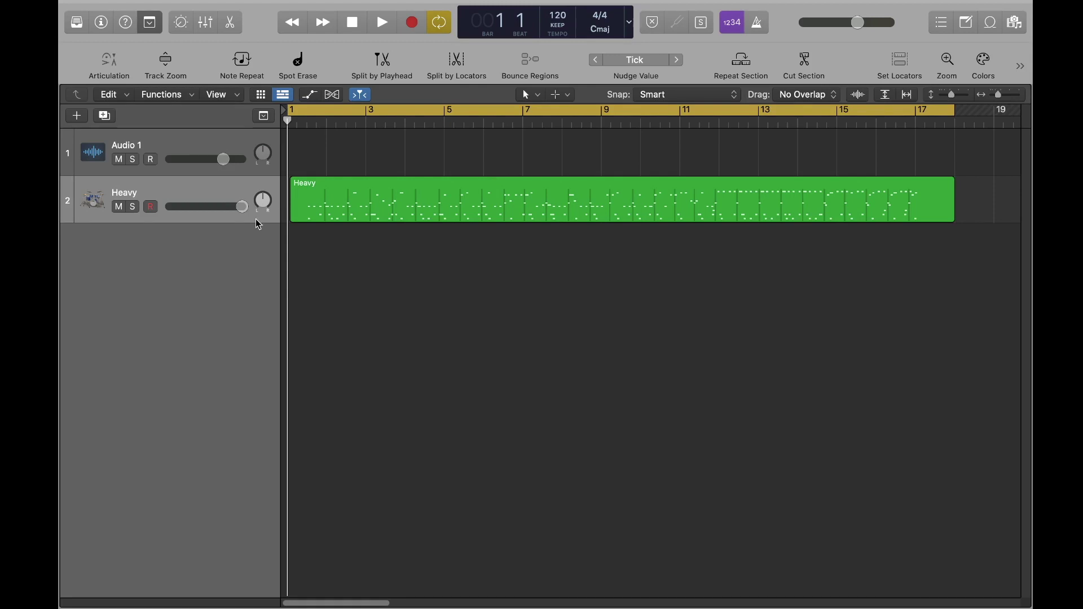
- Show the inspector and delete the Audio 1 track
left_click(102, 23)
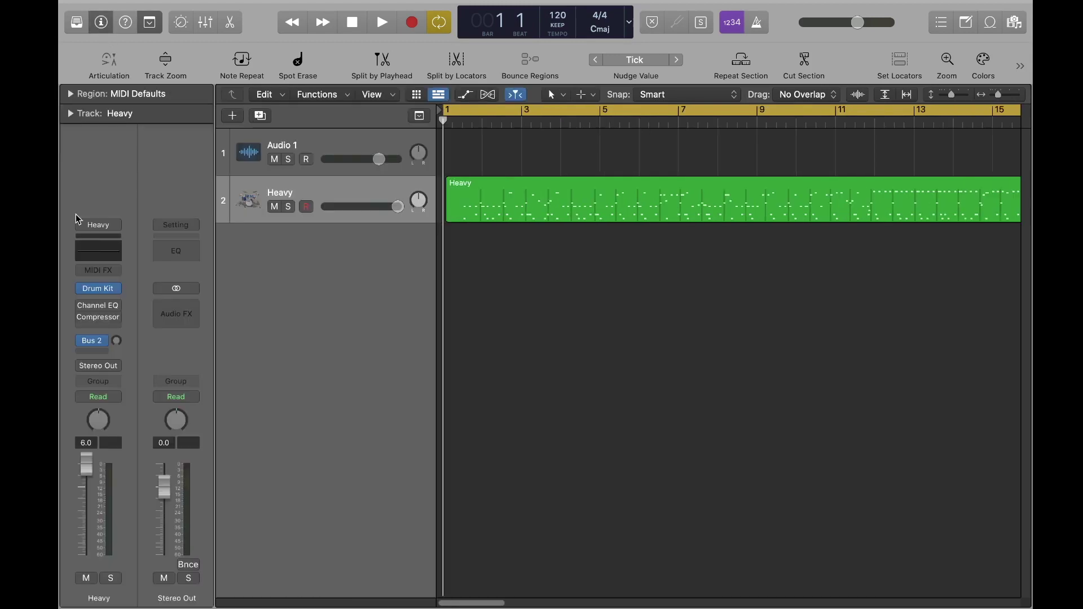
mouse_move(95, 311)
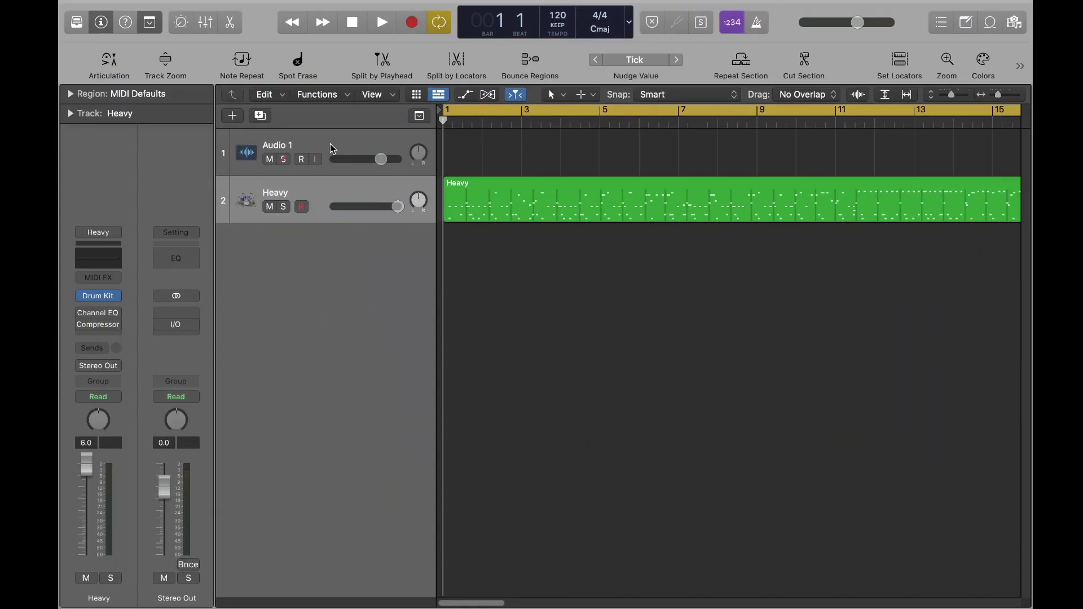
left_click(333, 149)
right_click(331, 145)
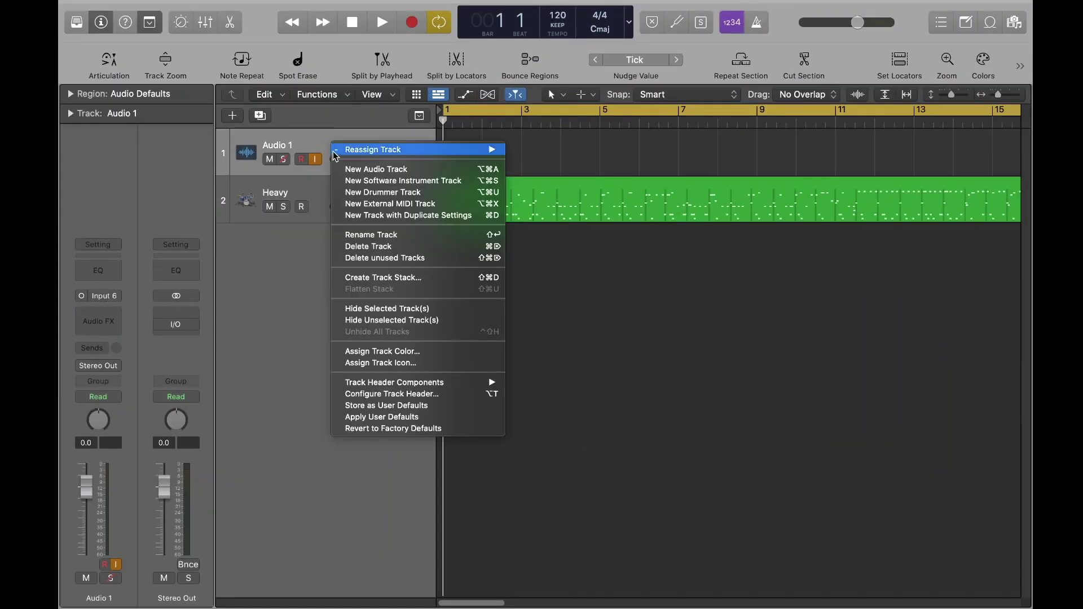
left_click(366, 246)
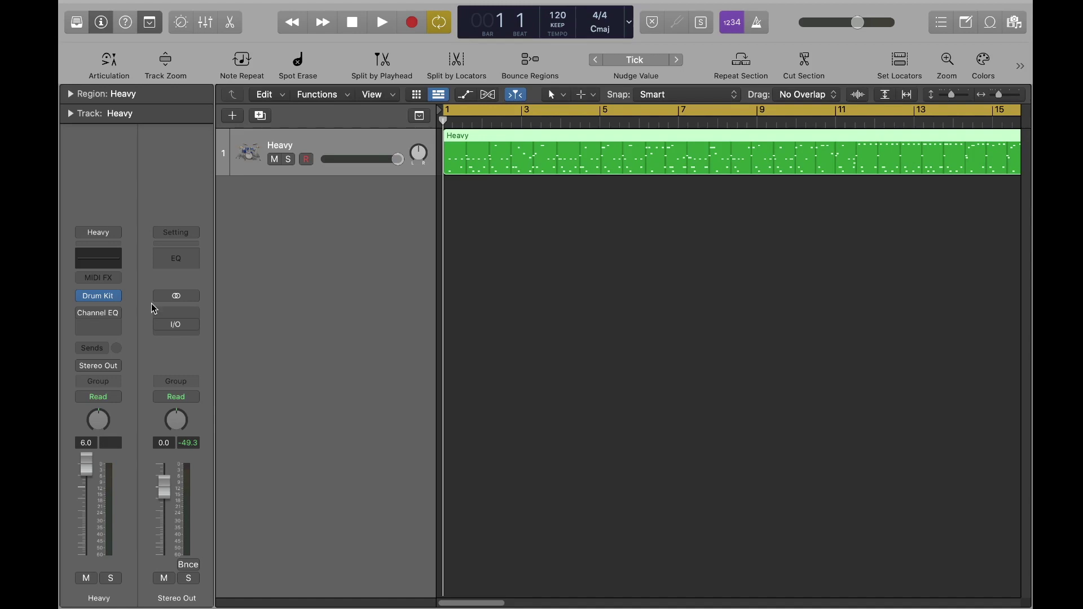
- Remove the existing Channel EQ plug-in from the Heavy track
mouse_move(115, 320)
left_click(117, 319)
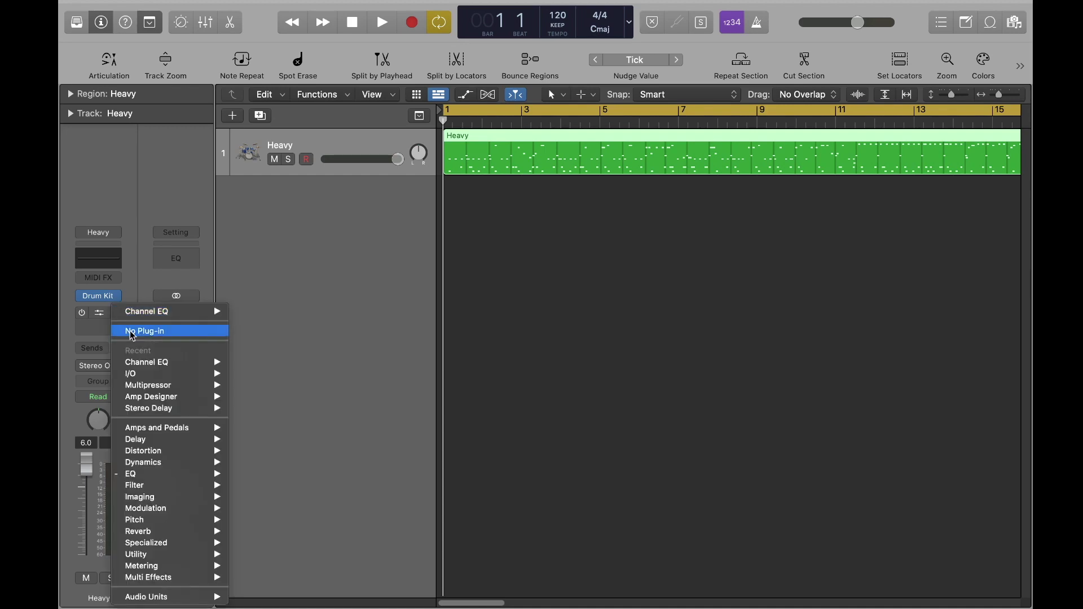
left_click(129, 330)
- Insert a fresh stereo Channel EQ on the Heavy track and move its window clear of the channel strip
mouse_move(115, 329)
left_click(116, 330)
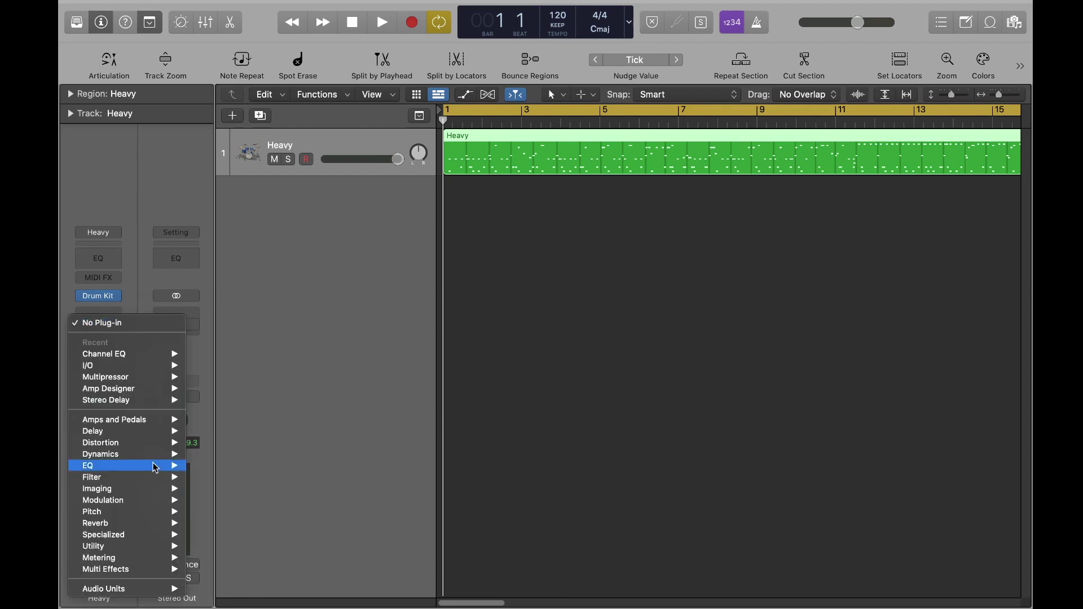
mouse_move(156, 468)
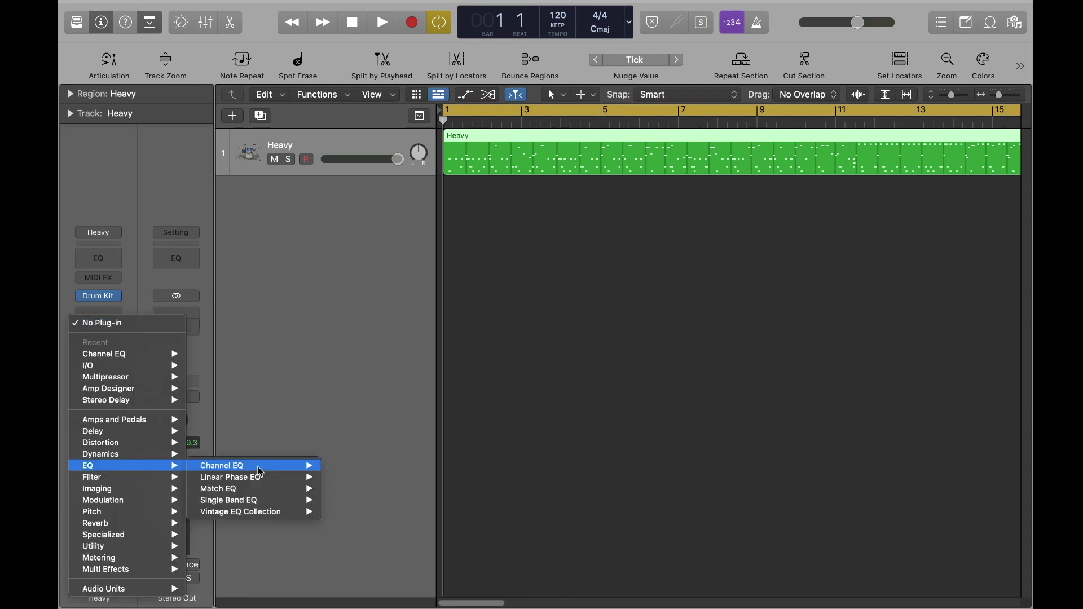
left_click(355, 472)
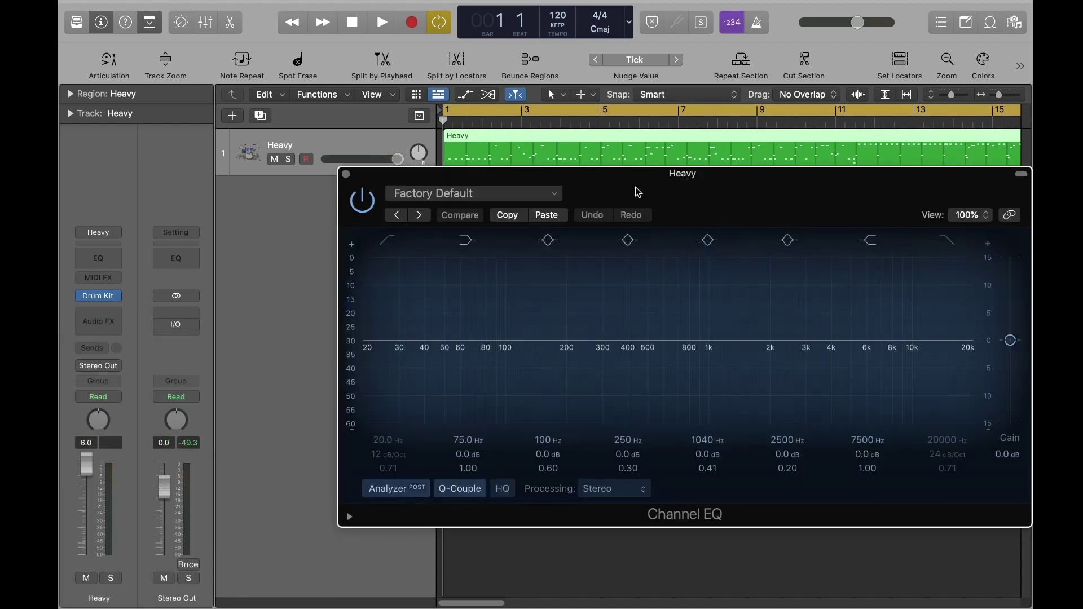
left_click_drag(638, 192, 492, 118)
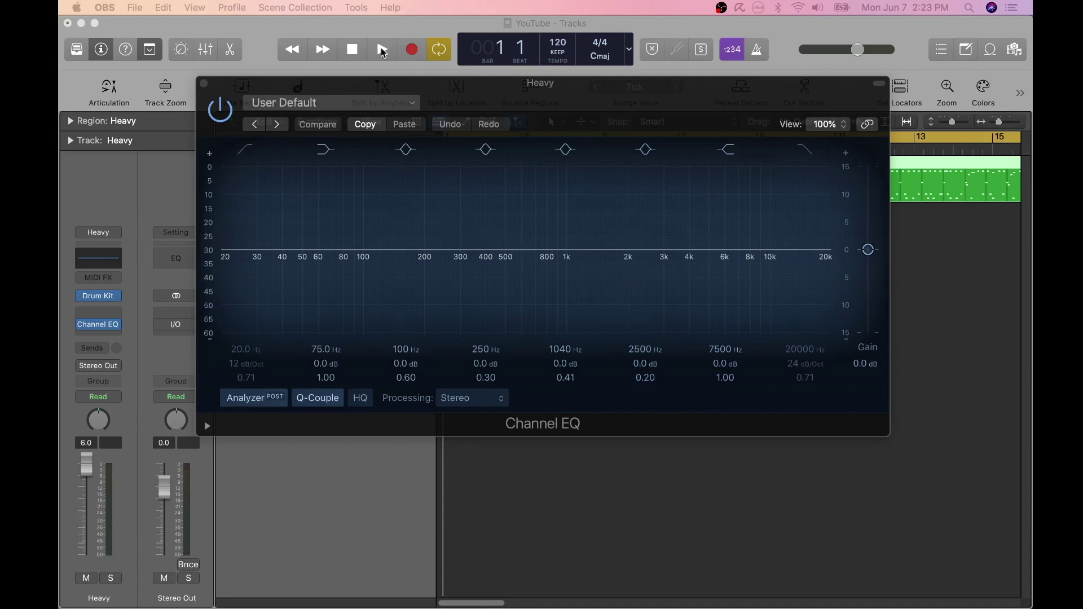
- Play the drum region and compare its sound with the Channel EQ bypassed and re-enabled
left_click(383, 52)
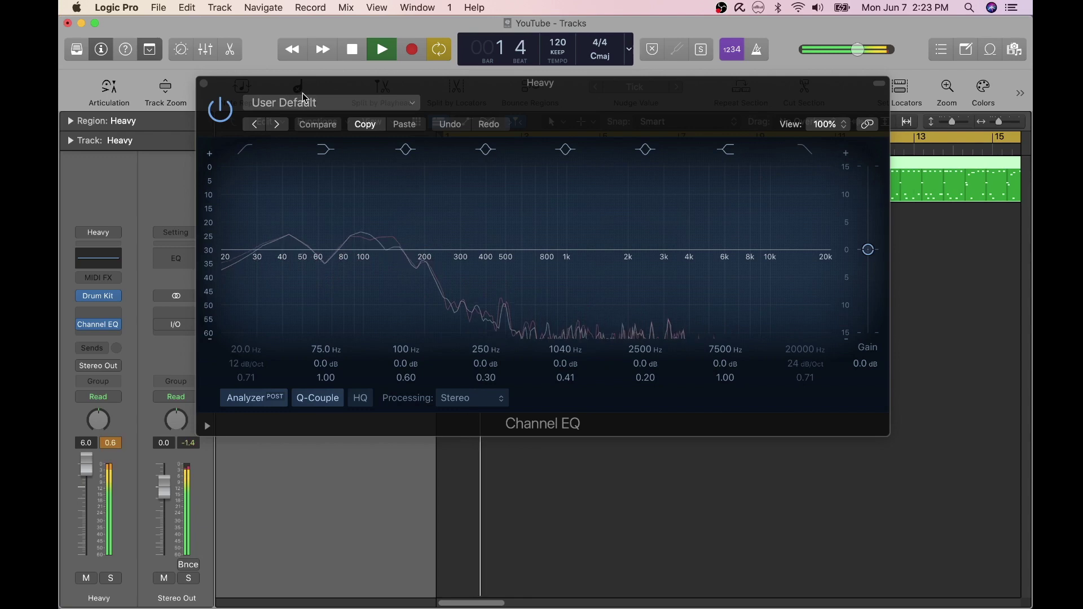
left_click(221, 111)
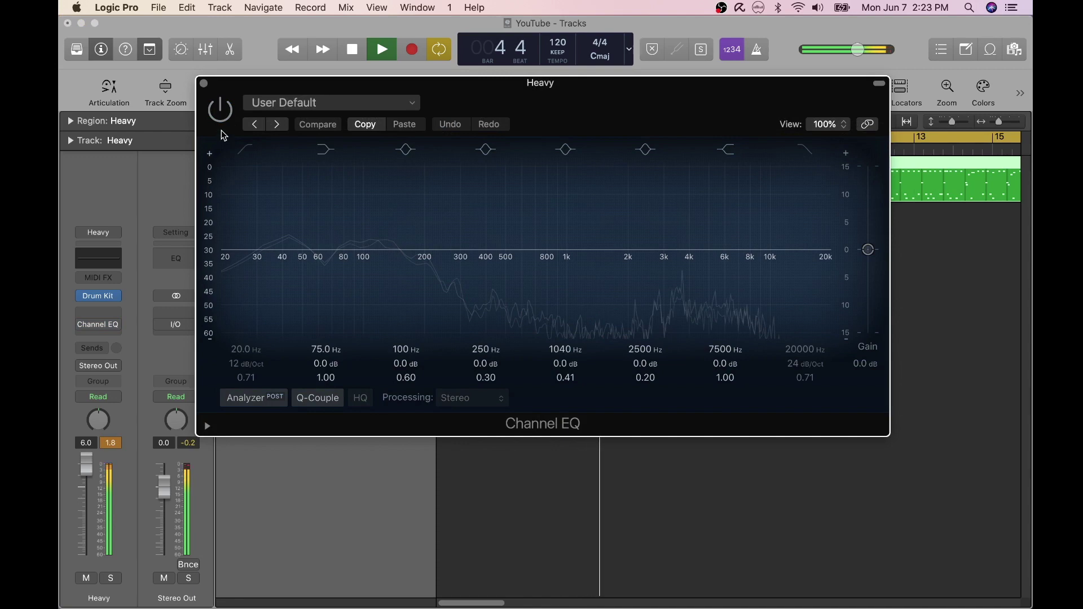
left_click(221, 113)
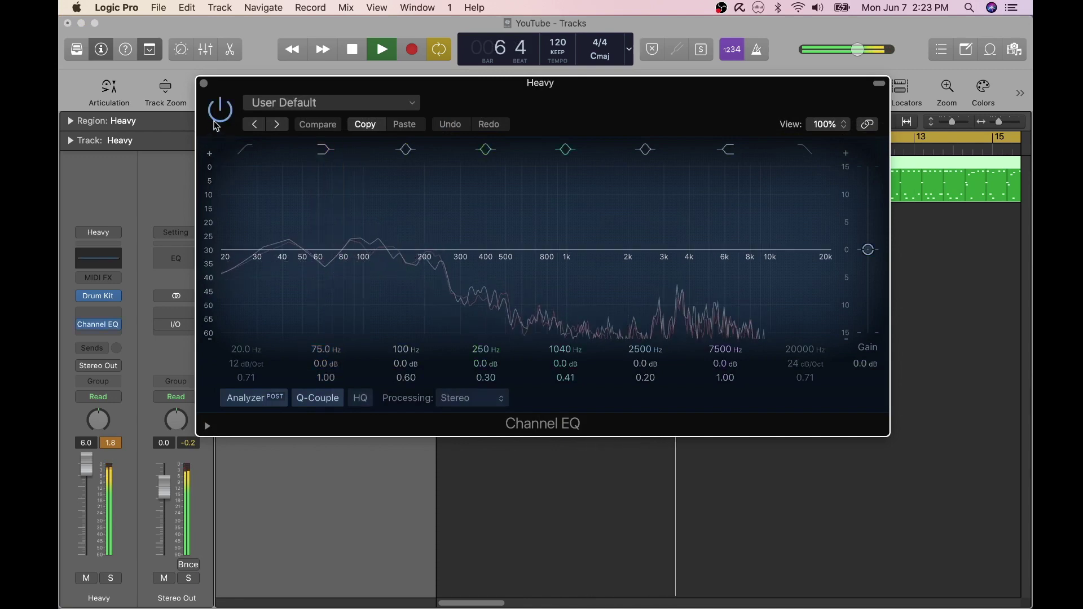
- Load the Modern Kick drum preset in the Channel EQ during playback
left_click(412, 102)
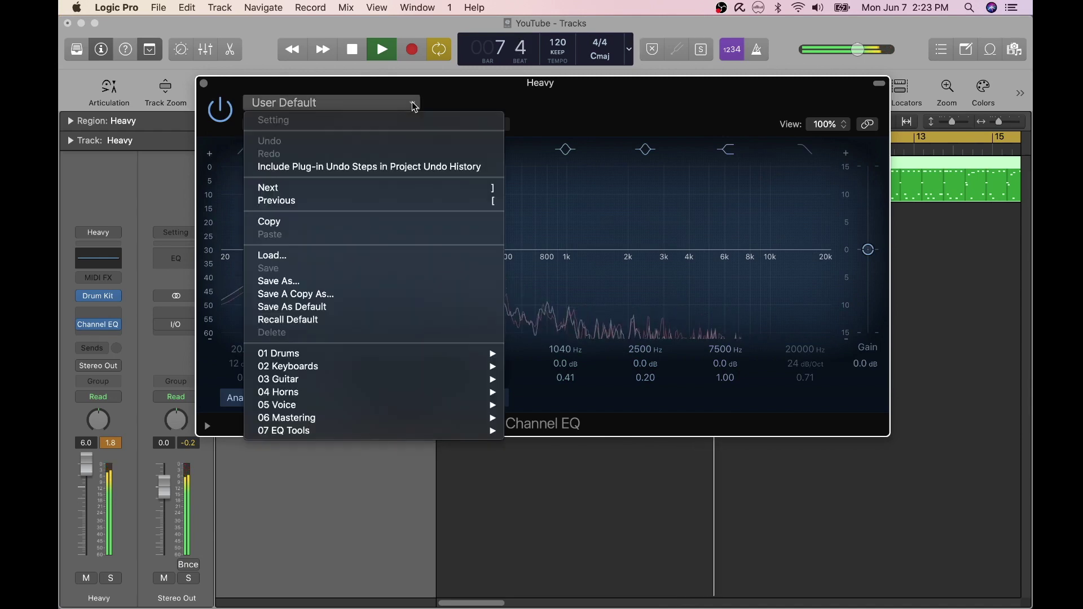
mouse_move(463, 353)
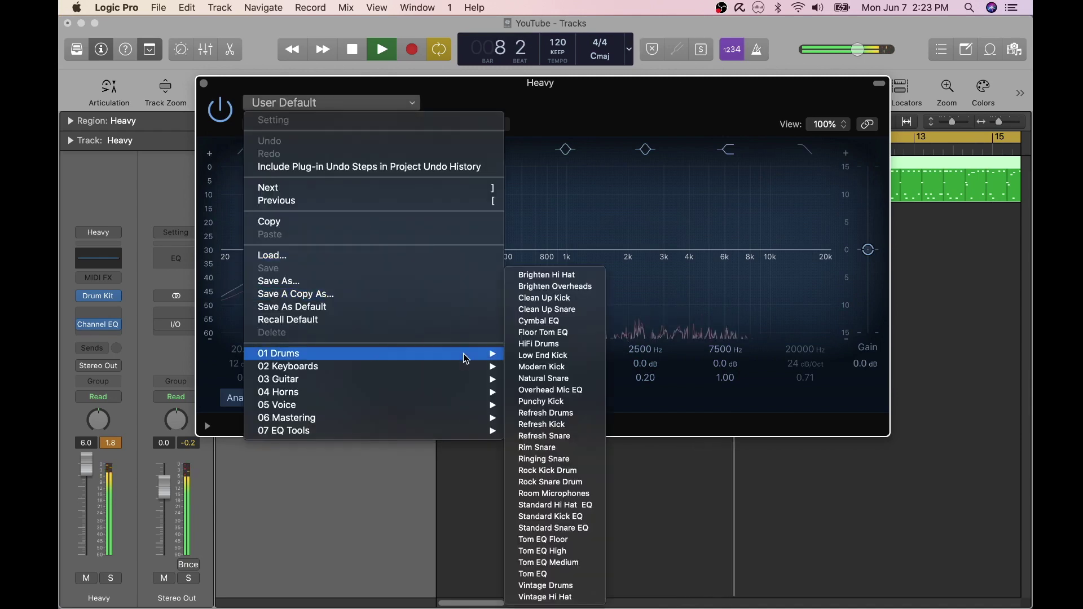
left_click(532, 367)
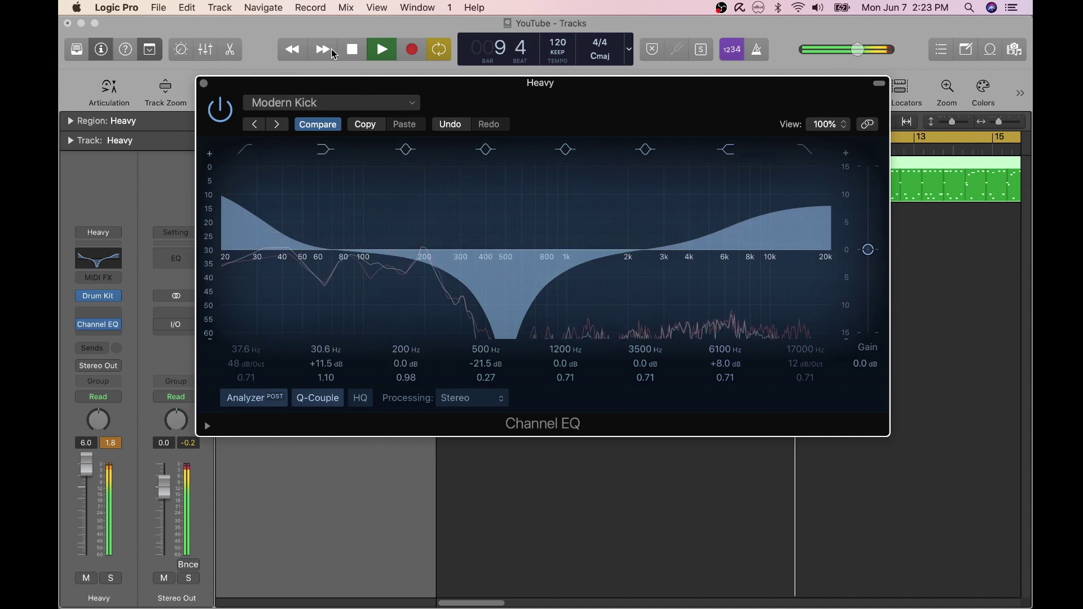
- Load the Floor Tom EQ drum preset in the Channel EQ
left_click(413, 102)
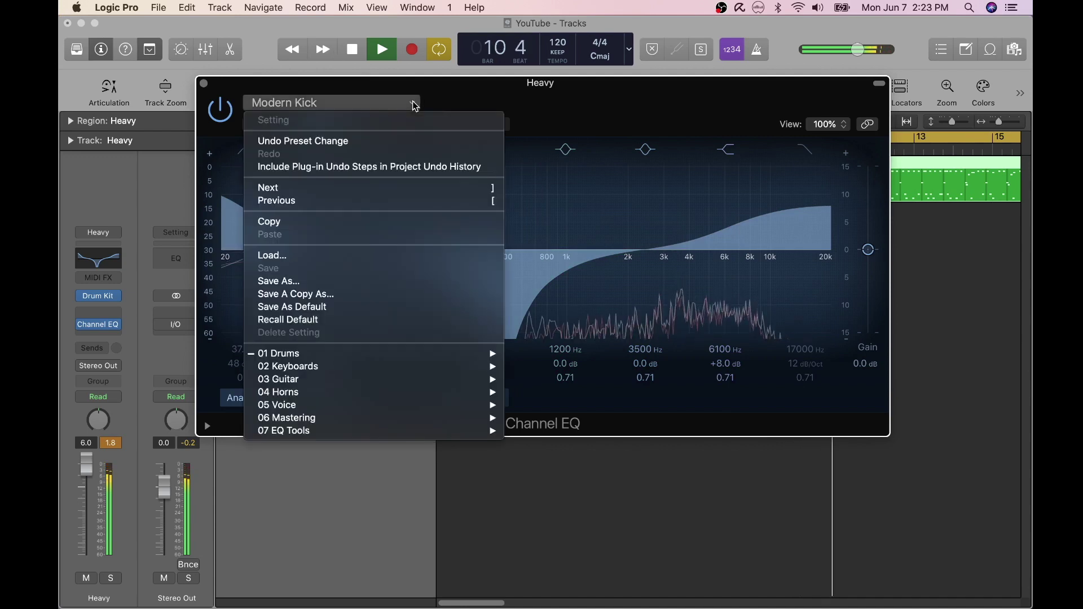
mouse_move(477, 356)
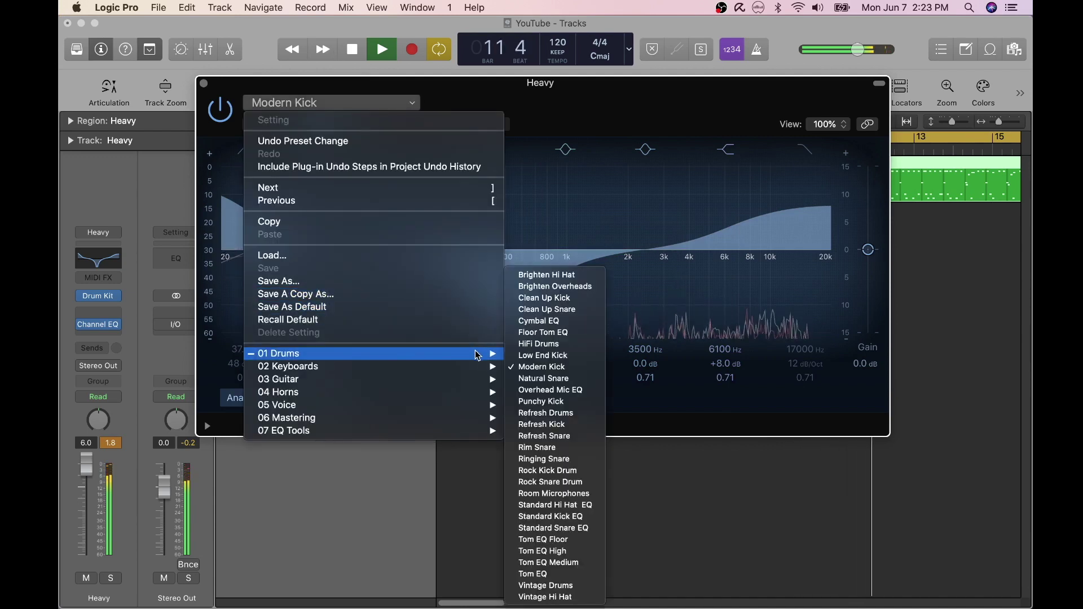
left_click(534, 333)
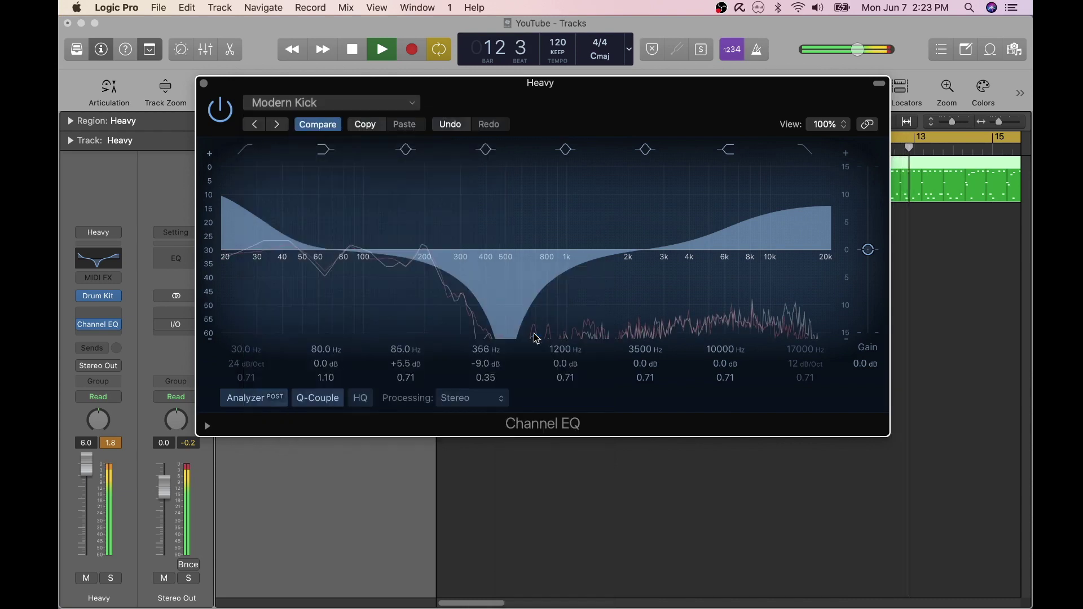
- Load the Rock Kick Drum preset from the Drums presets in the Channel EQ during playback
left_click(414, 110)
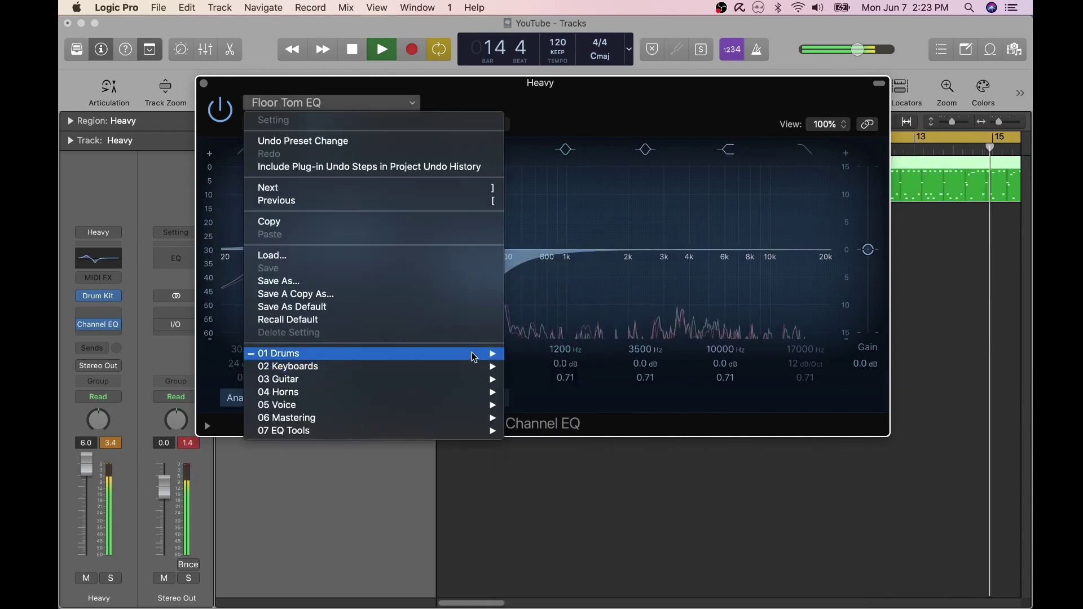
mouse_move(474, 358)
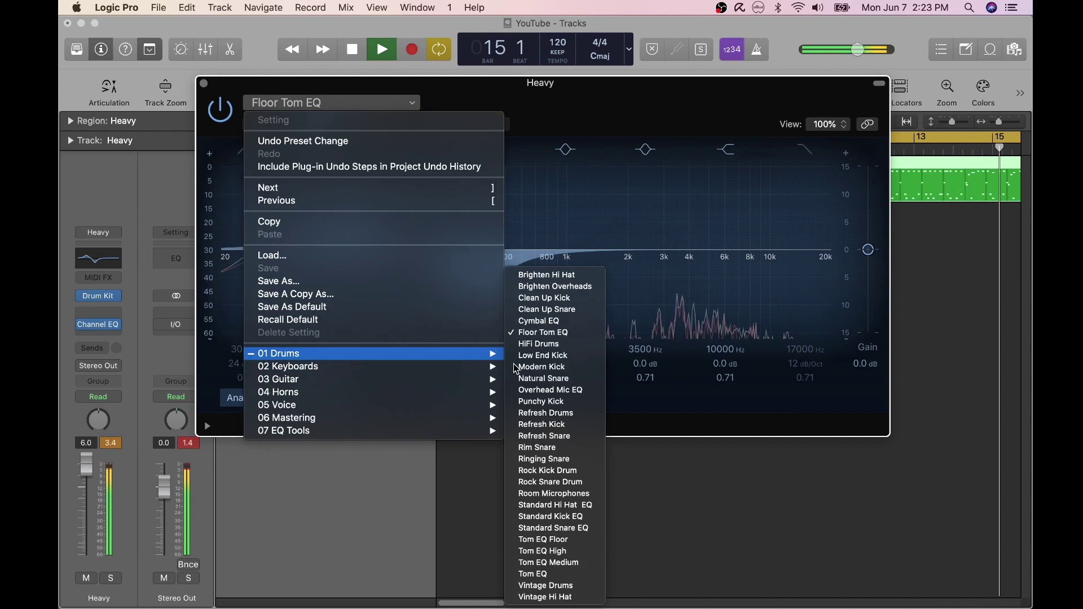
left_click(571, 471)
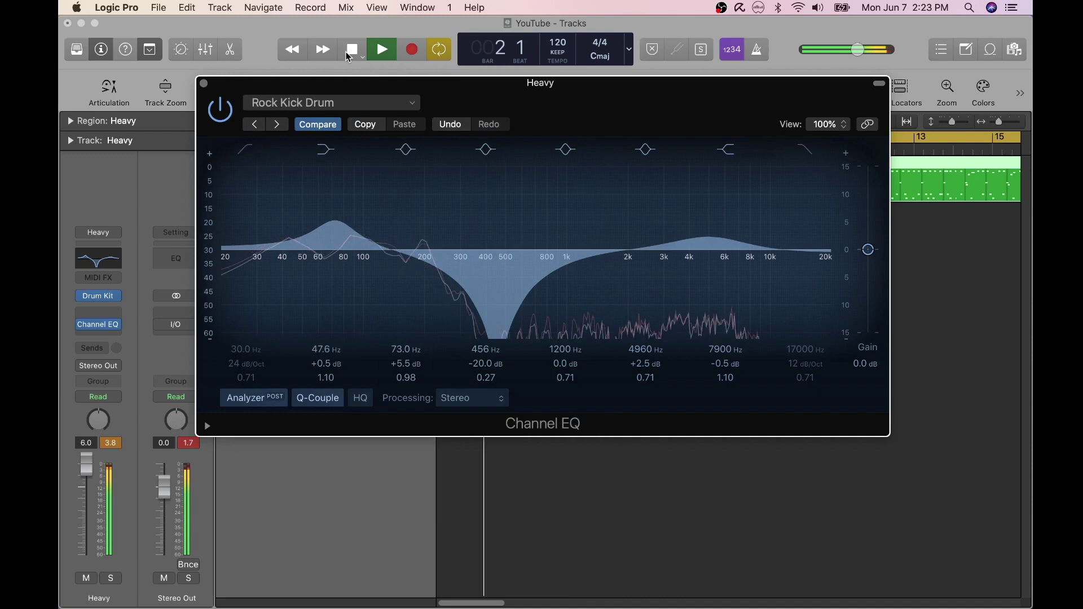
- Load the Natural Snare drum preset in the Channel EQ, listen to it and stop playback
left_click(377, 108)
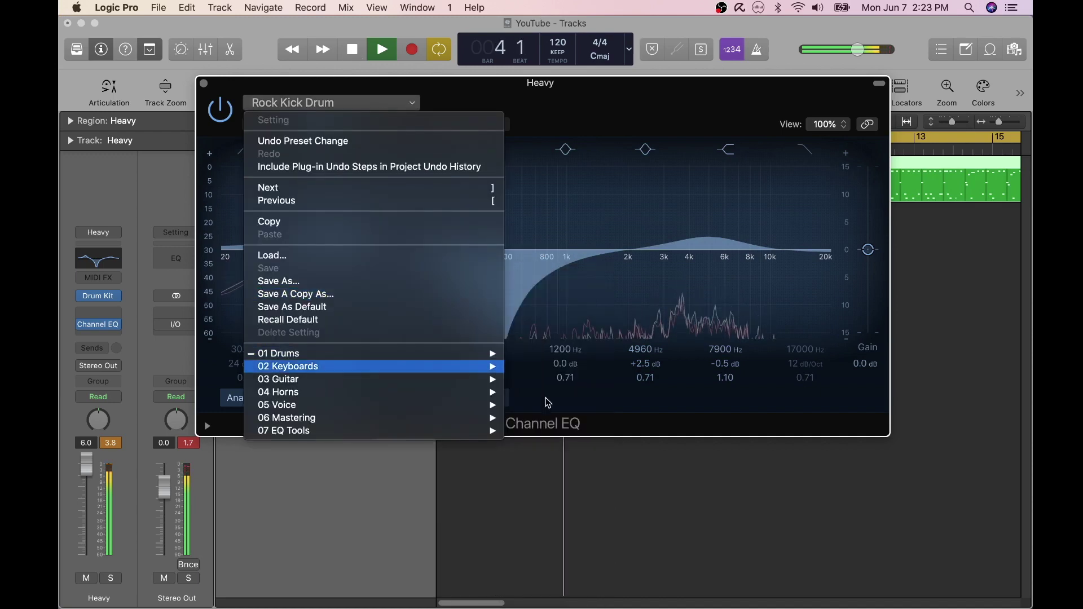
mouse_move(477, 357)
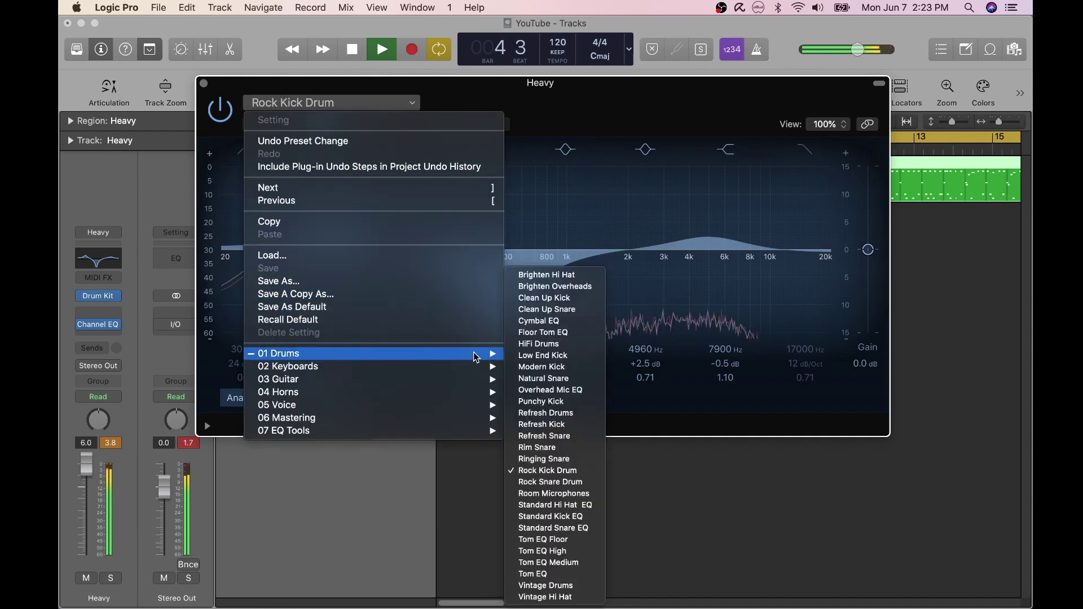
left_click(536, 377)
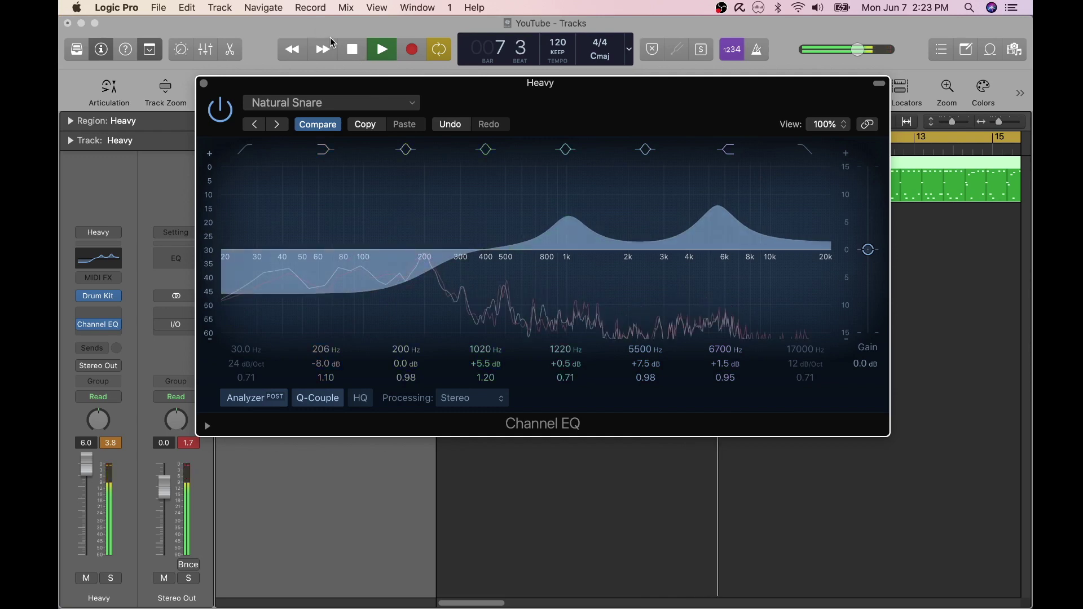
left_click(350, 49)
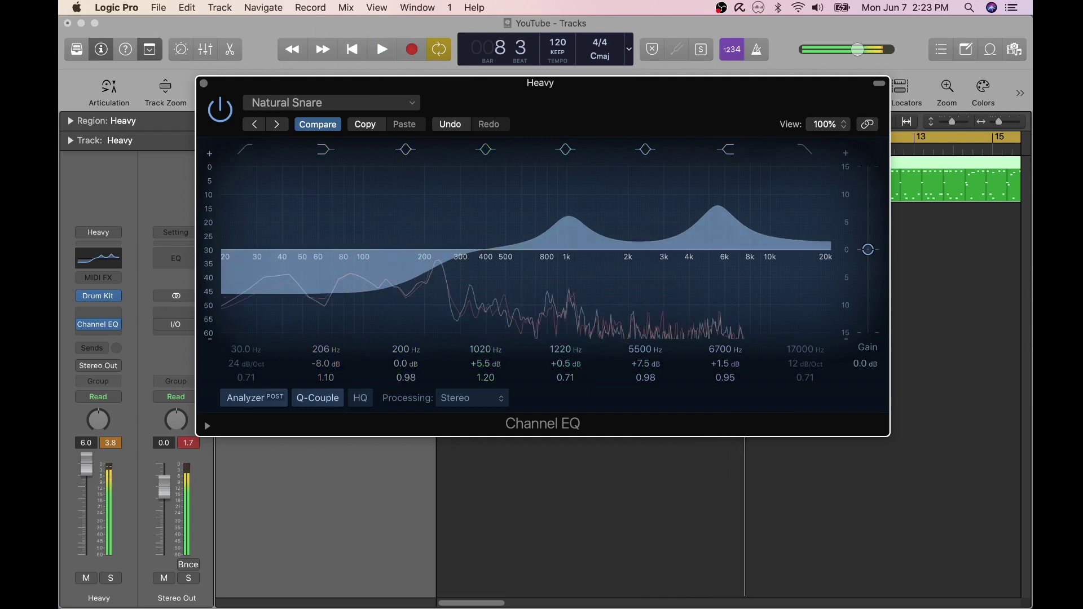
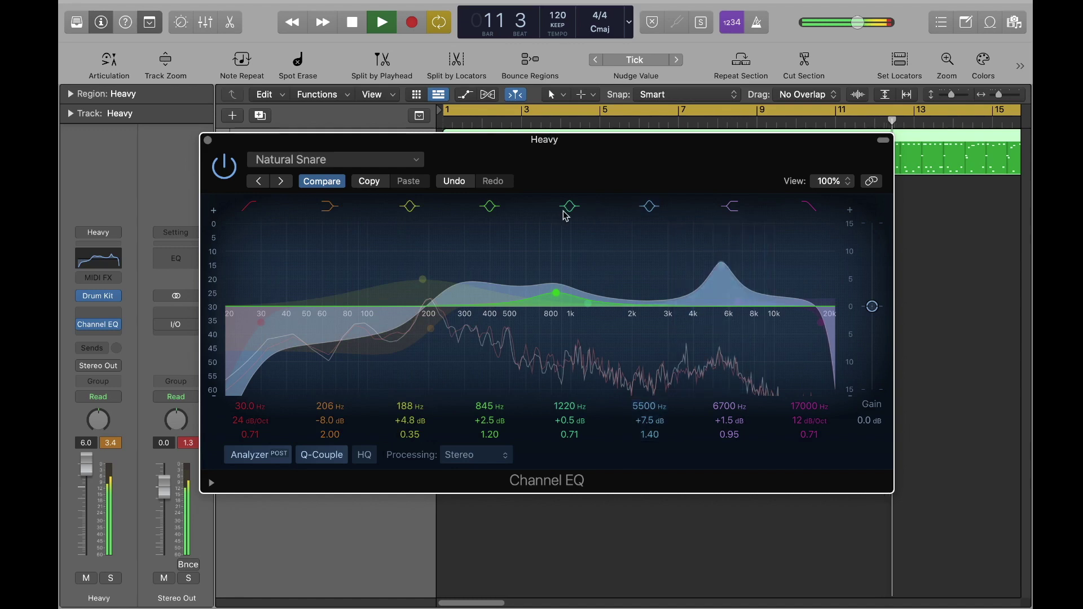
- Compare the drum sound with the fifth and sixth Channel EQ bands each switched off and back on during playback
left_click(570, 217)
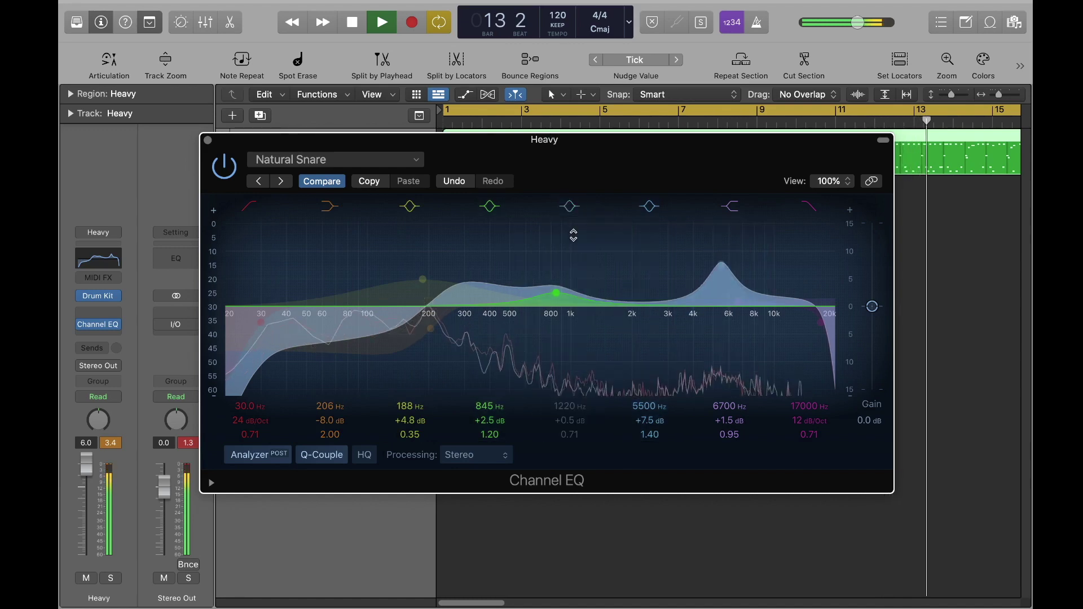
left_click(571, 206)
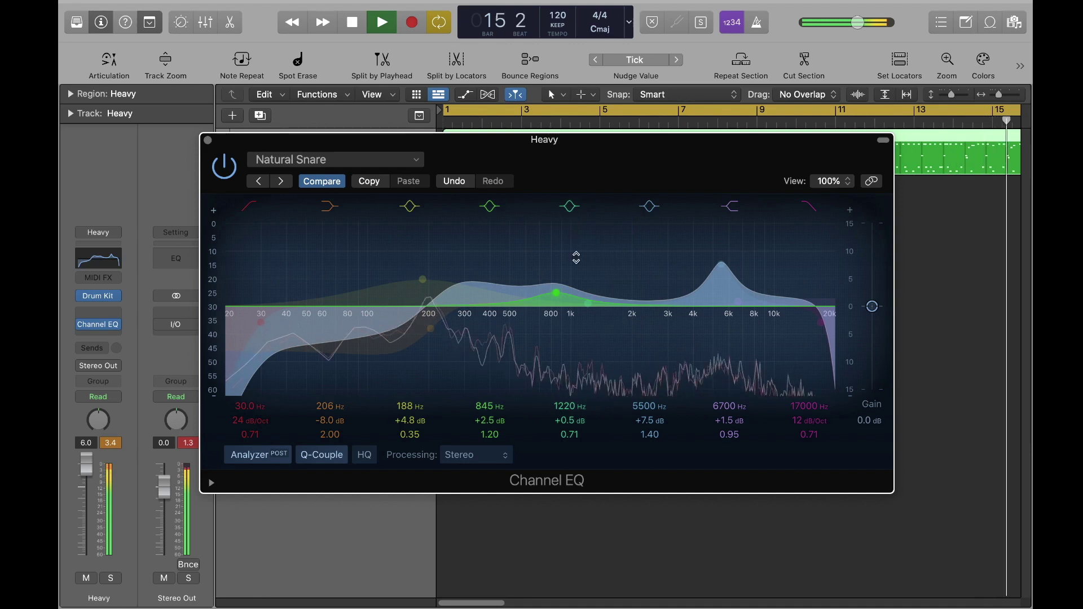
left_click(570, 214)
left_click(569, 210)
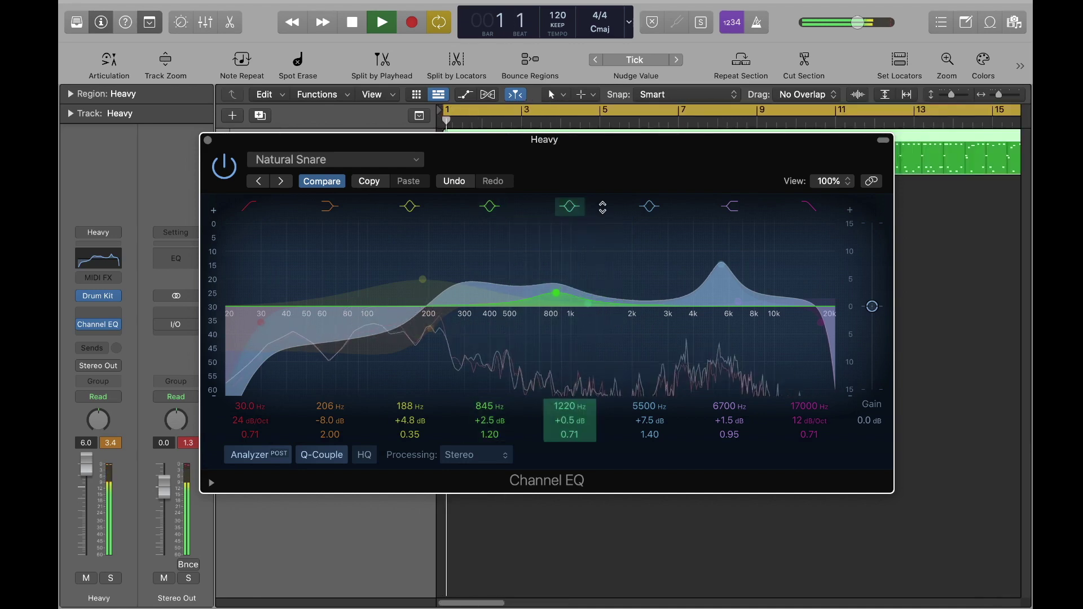
left_click(649, 205)
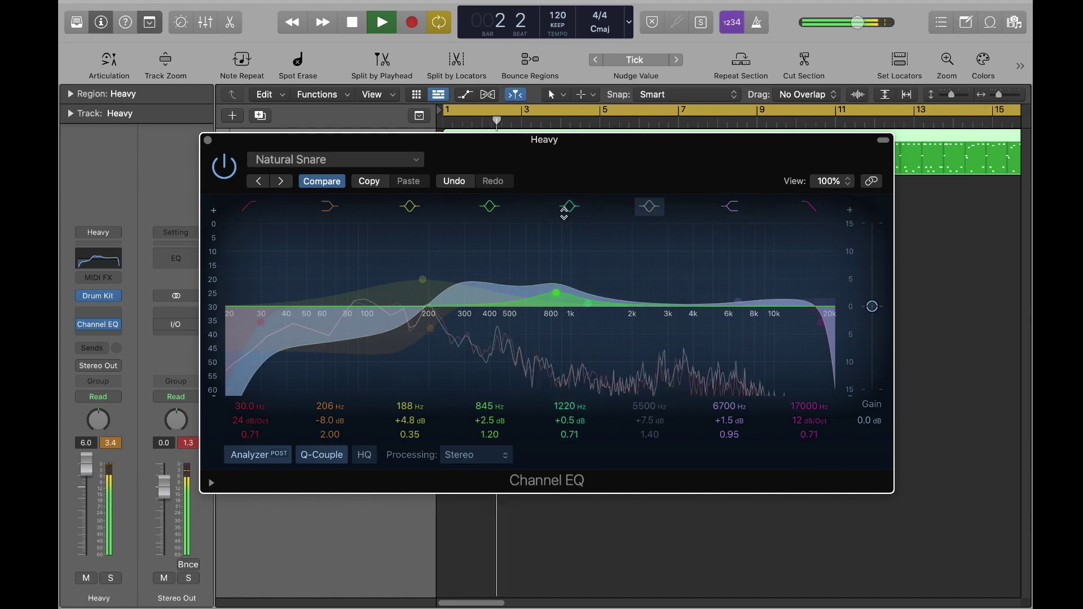
left_click(635, 206)
left_click(569, 206)
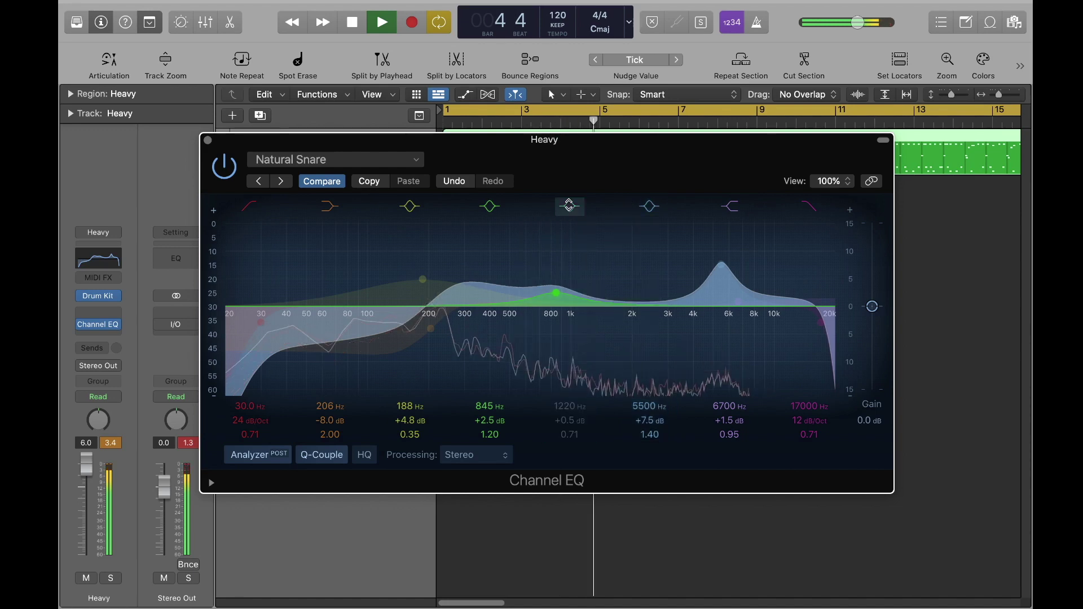
left_click(569, 206)
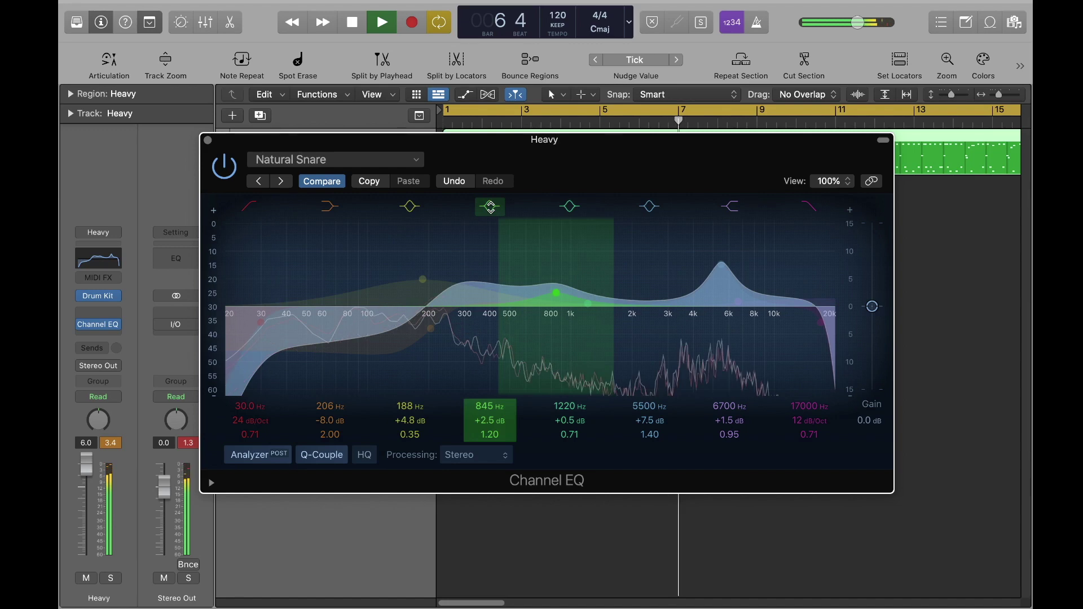
- Set the fourth EQ band to 535 Hz, +6.1 dB and the sixth band to 5800 Hz, -6.3 dB in the graph
left_click_drag(556, 292, 513, 272)
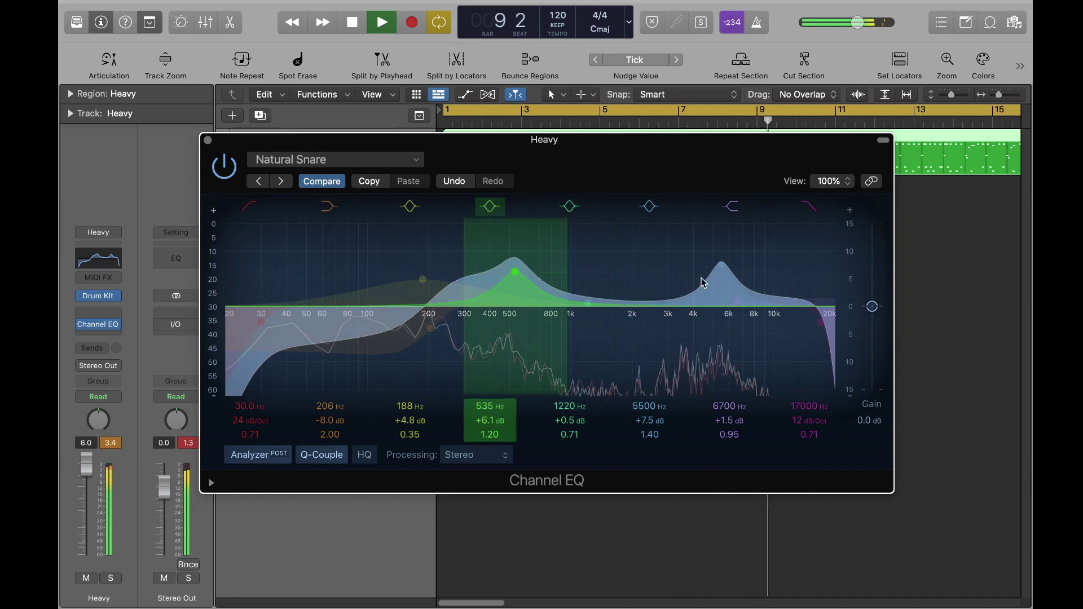
left_click_drag(722, 264, 726, 363)
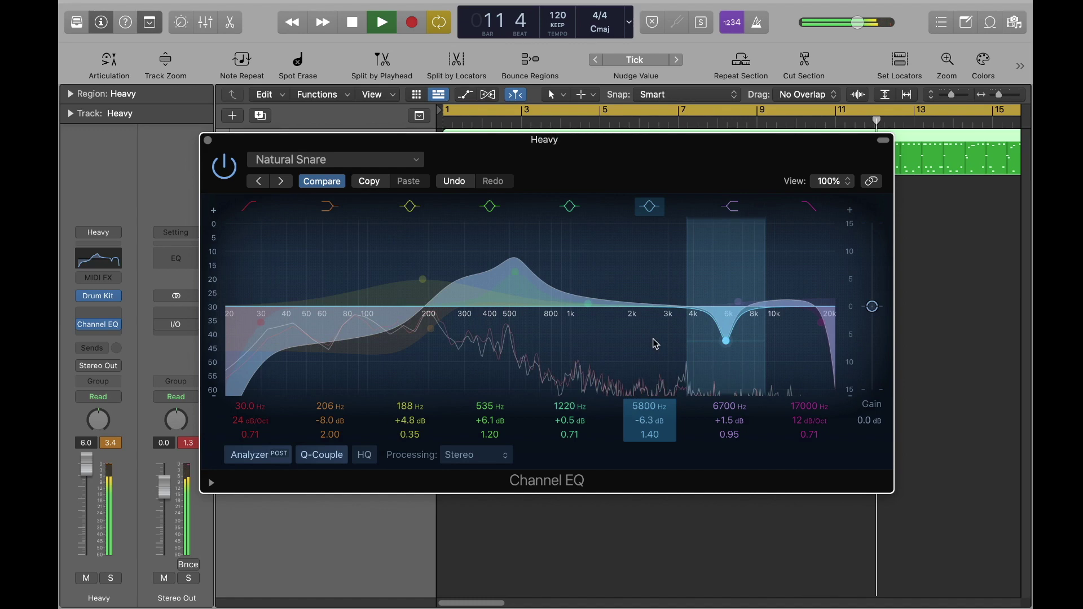
- Compare the reshaped drum sound with the Channel EQ bypassed and re-enabled, and stop playback
left_click(224, 164)
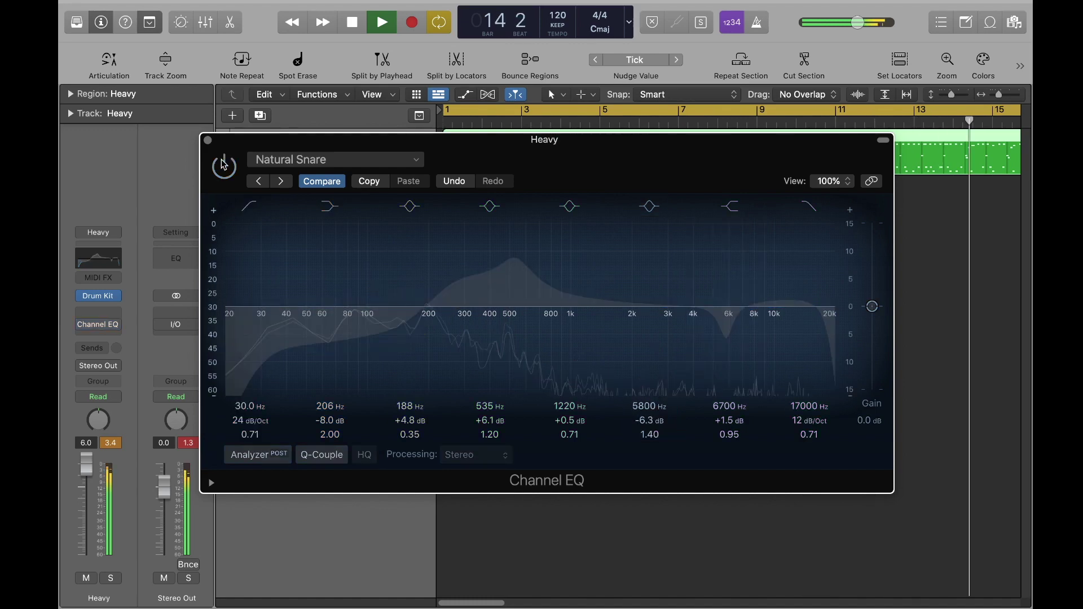
left_click(224, 164)
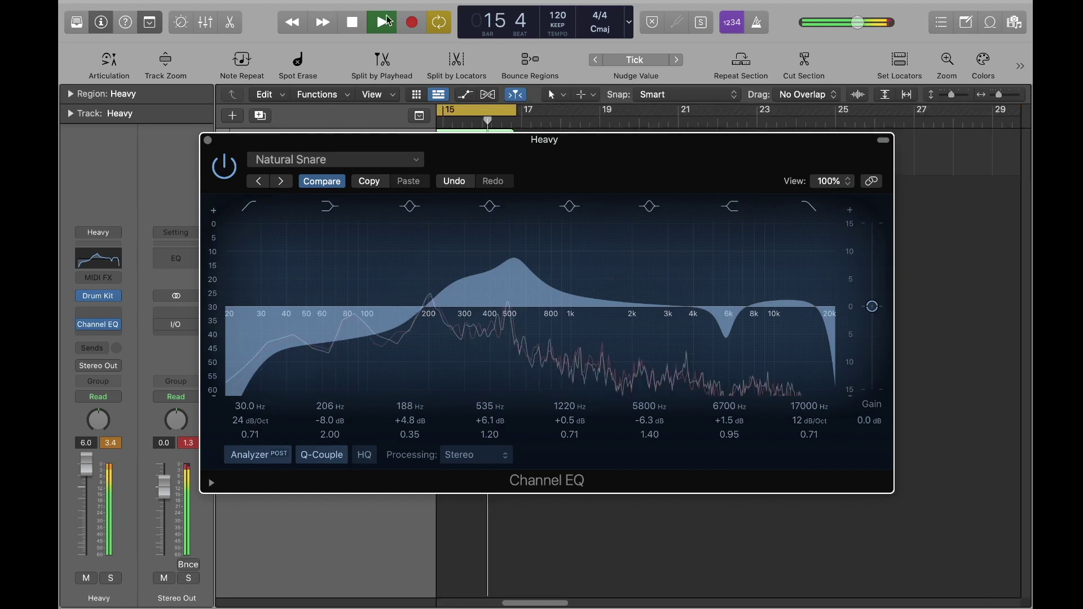
left_click(358, 26)
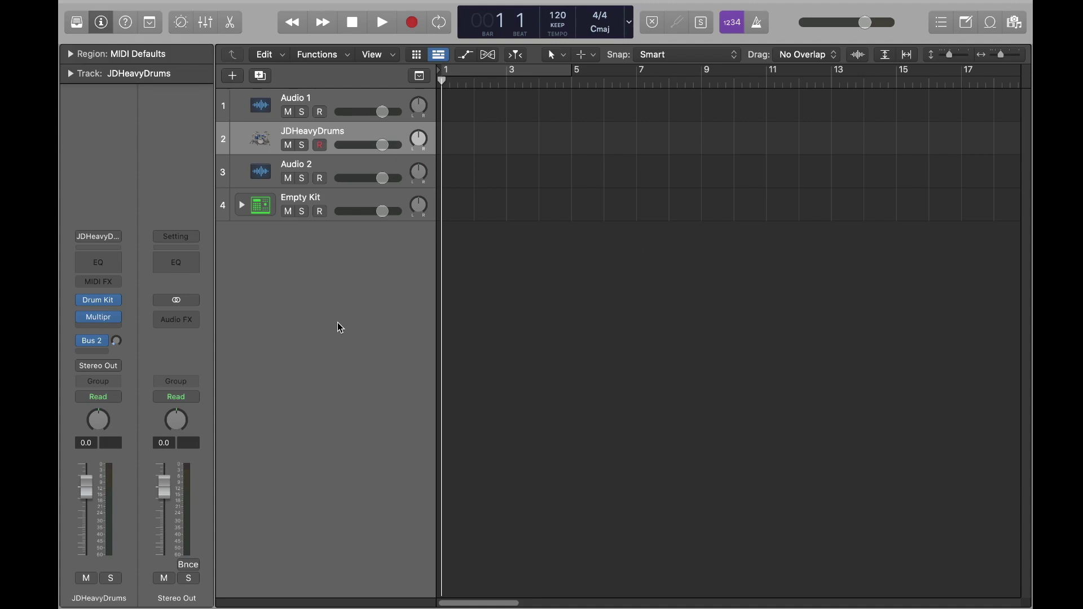
- Insert a stereo Compressor after the Multipressor on the JDHeavyDrums track and move its window clear of the channel strip
left_click(116, 327)
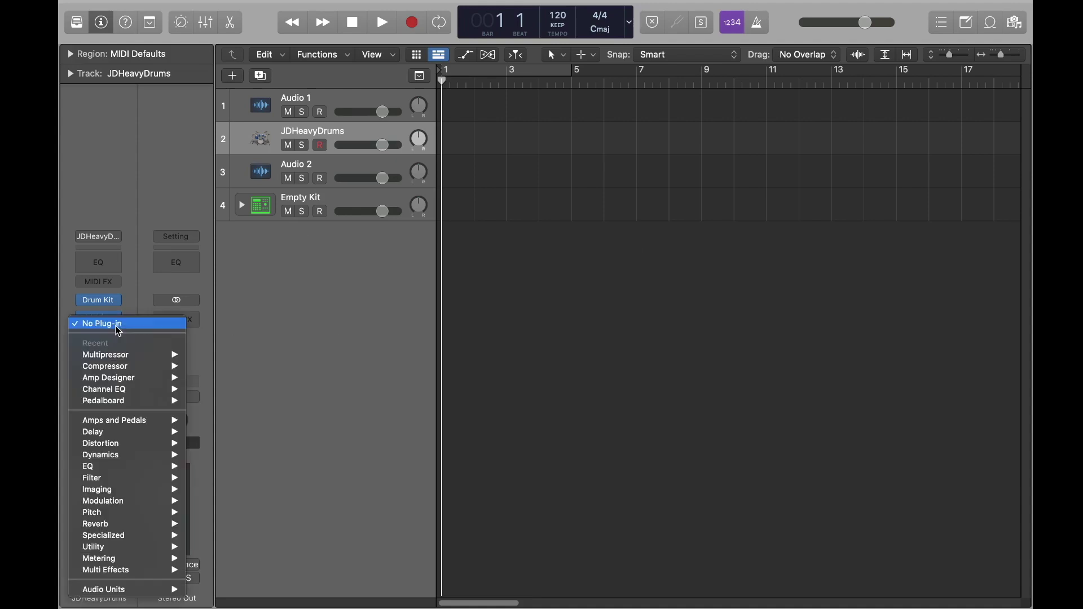
mouse_move(140, 448)
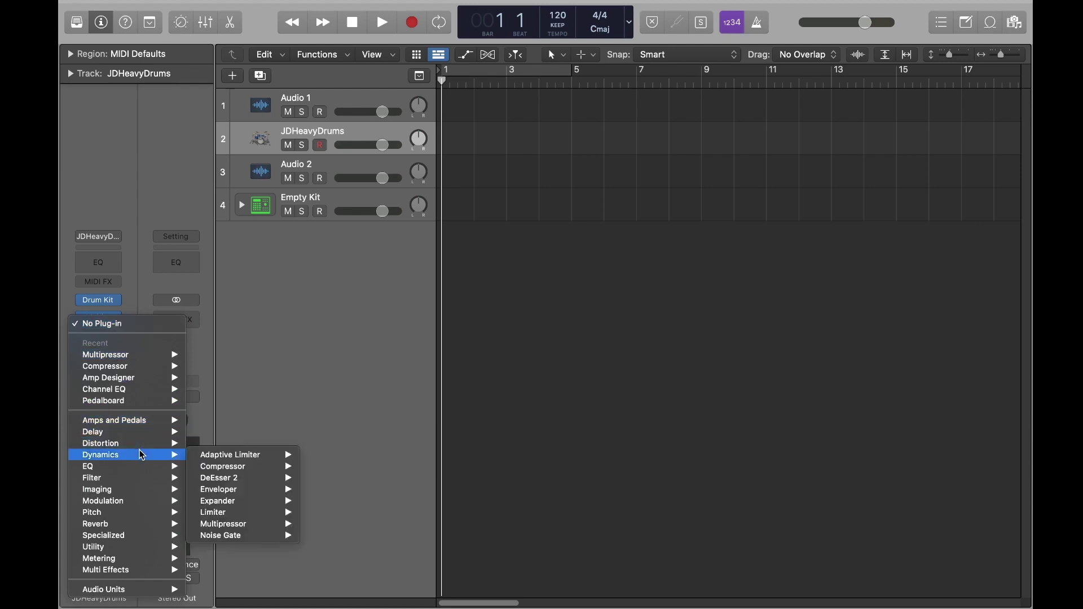
mouse_move(208, 467)
left_click(319, 467)
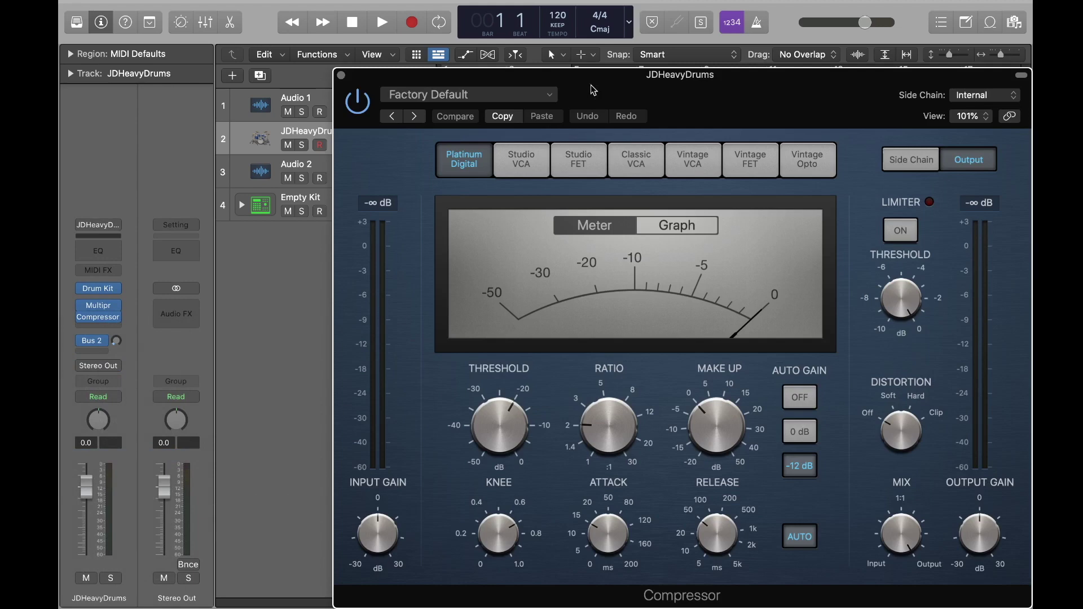
left_click_drag(752, 75, 596, 26)
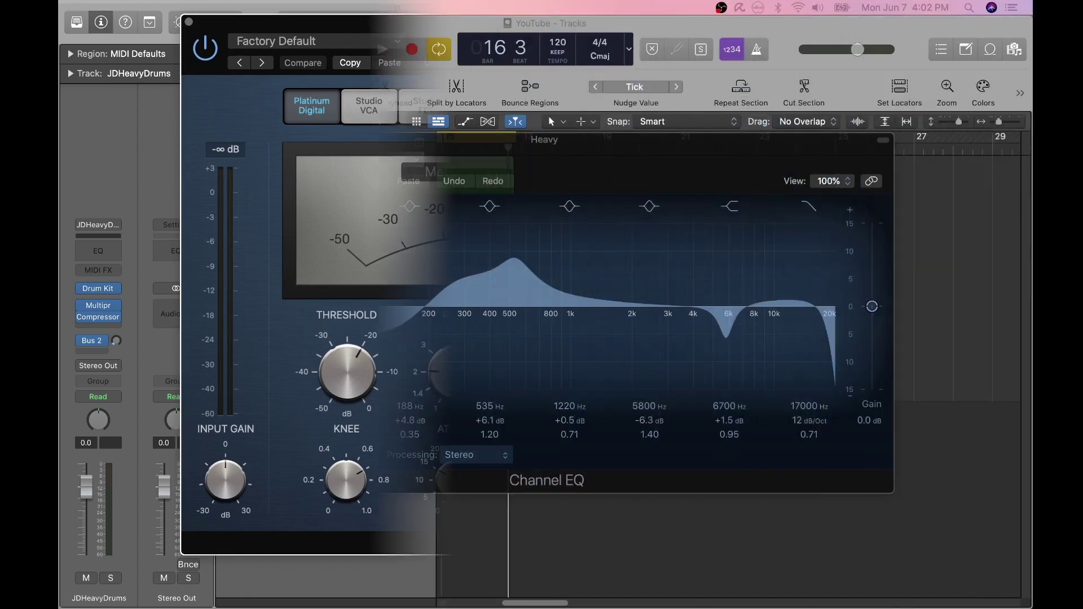
- Show the YouTube project window in full screen and close its Channel EQ window
left_click(96, 30)
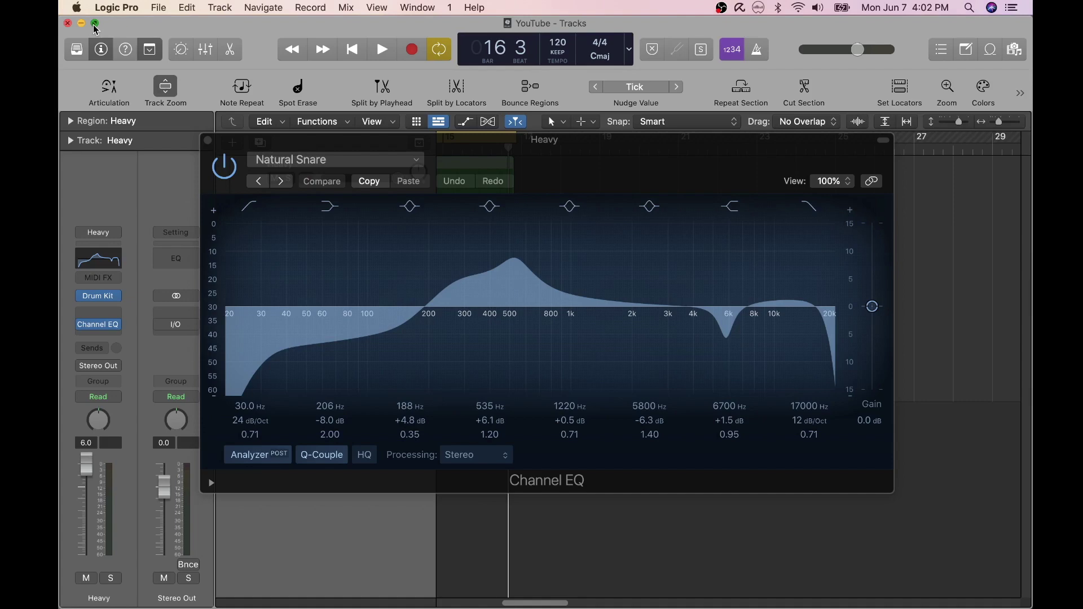
left_click(95, 25)
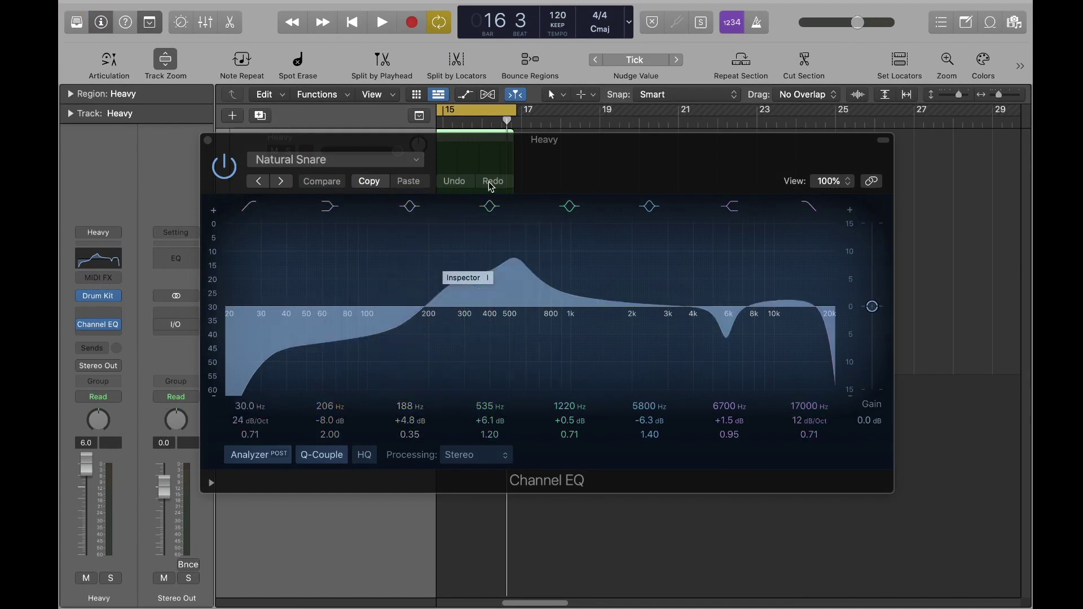
left_click(613, 159)
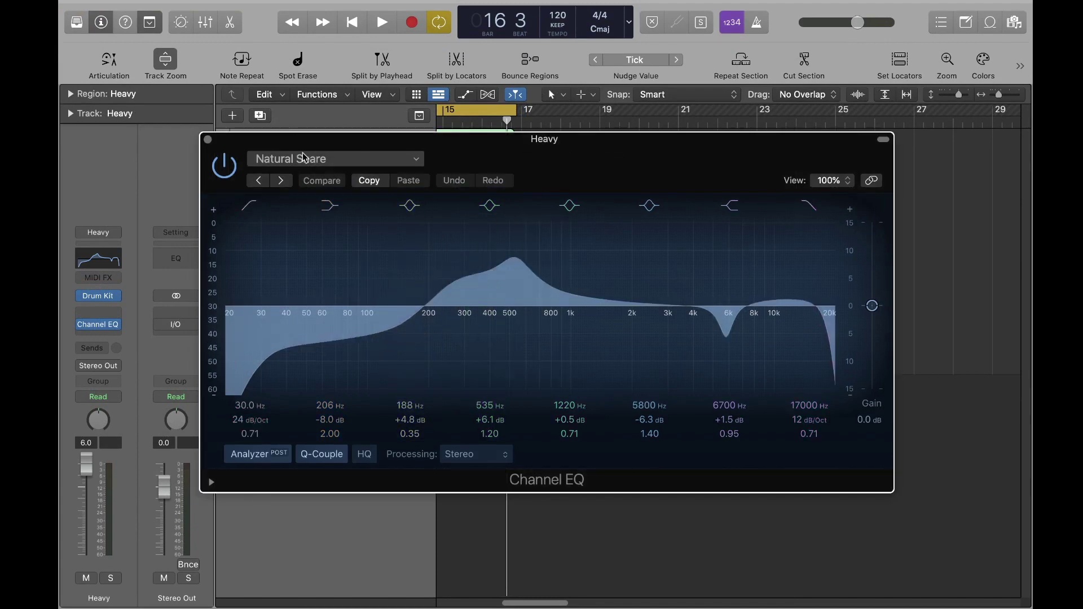
left_click(208, 140)
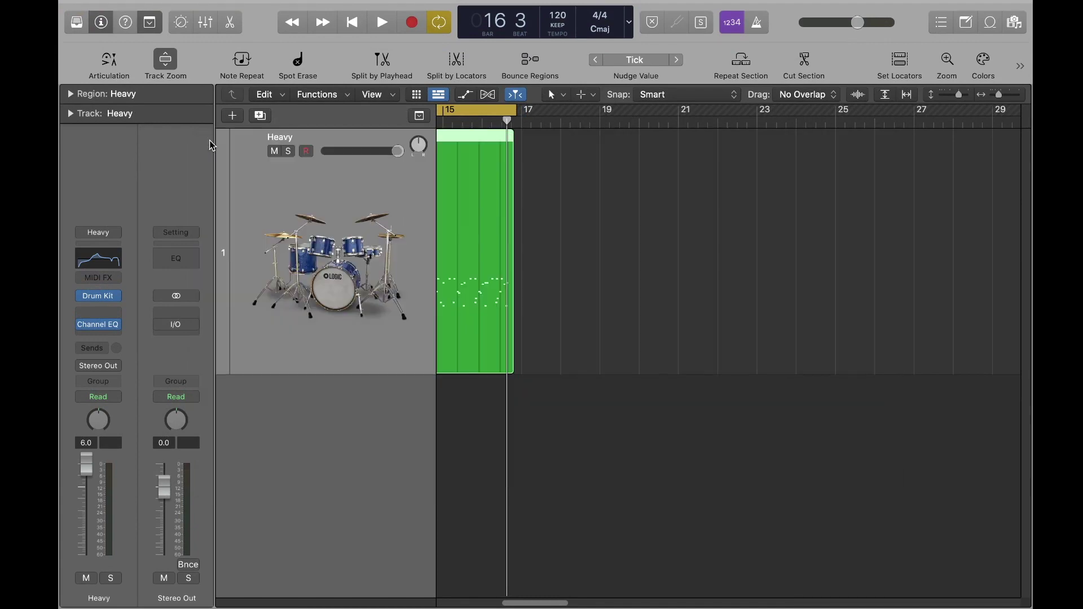
- Bypass the Channel EQ on the Heavy track and insert a stereo Compressor below it, with its window moved up over the arrangement
mouse_move(118, 330)
left_click(95, 335)
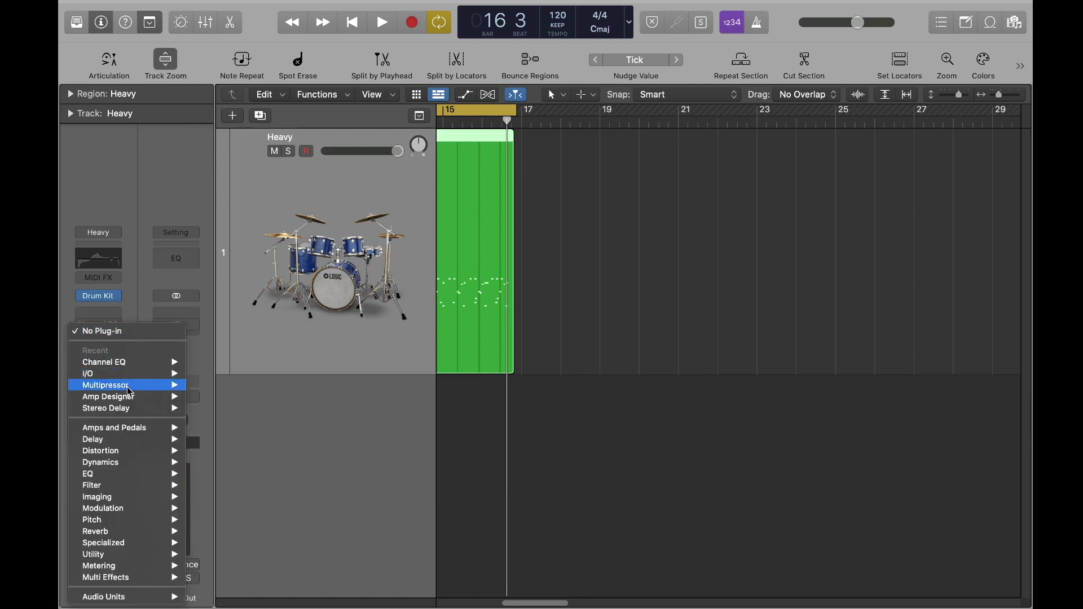
mouse_move(127, 469)
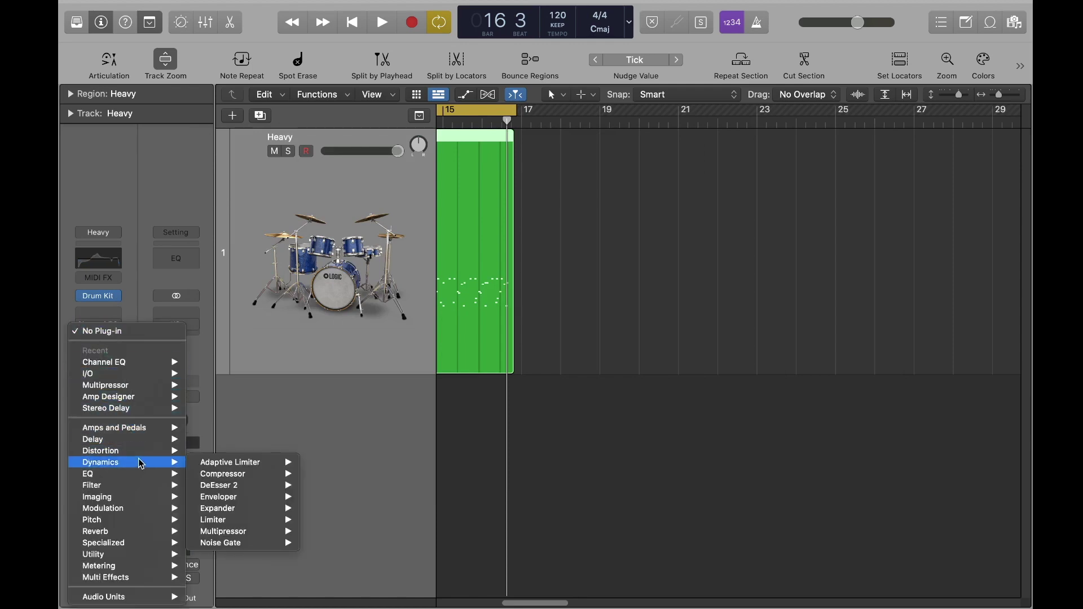
mouse_move(221, 487)
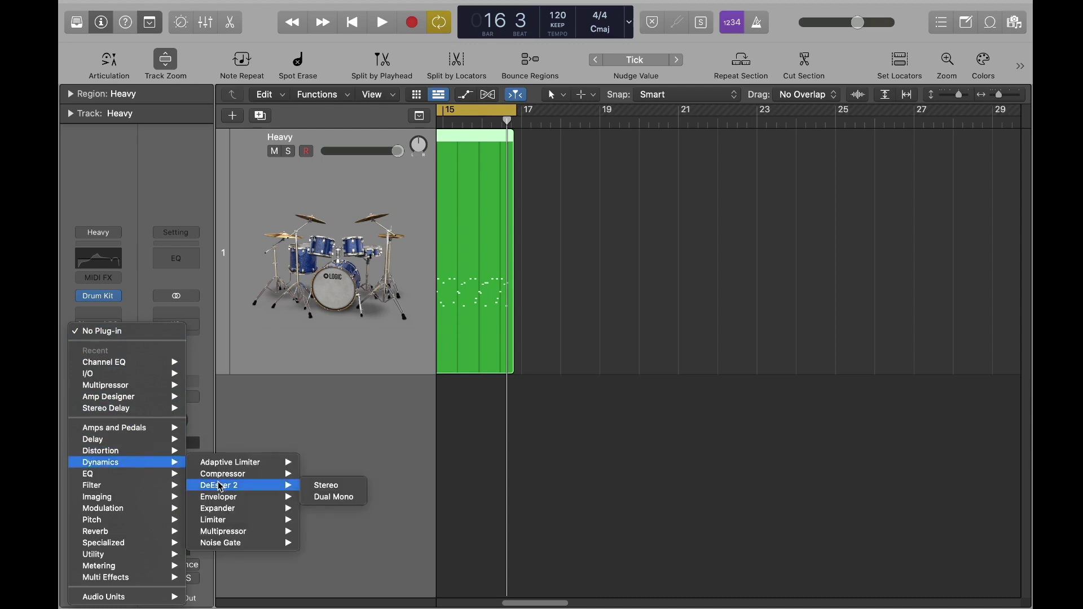
left_click(335, 475)
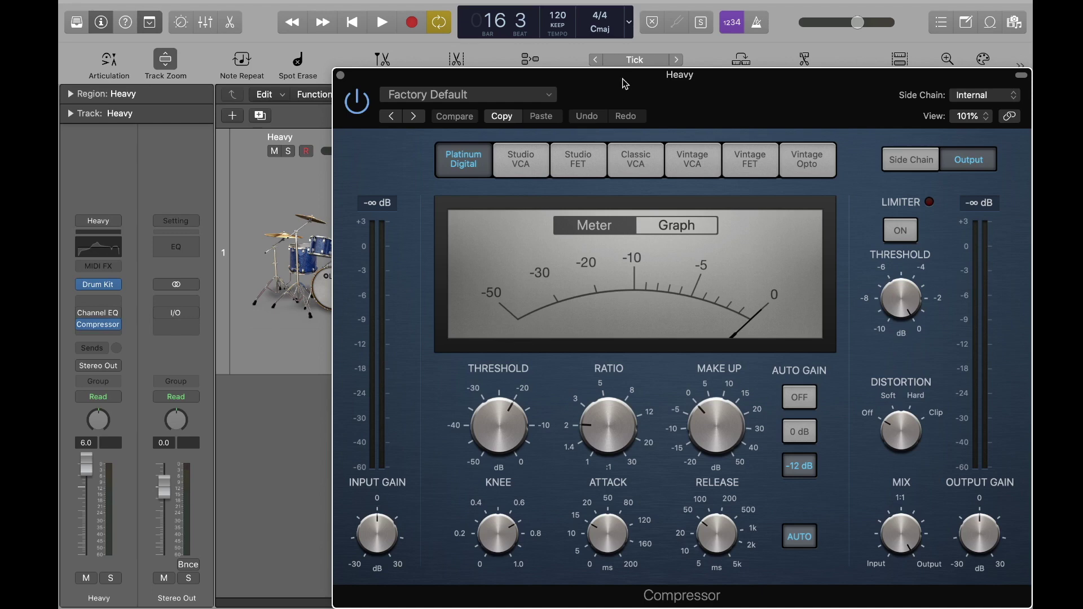
left_click_drag(624, 84, 476, 53)
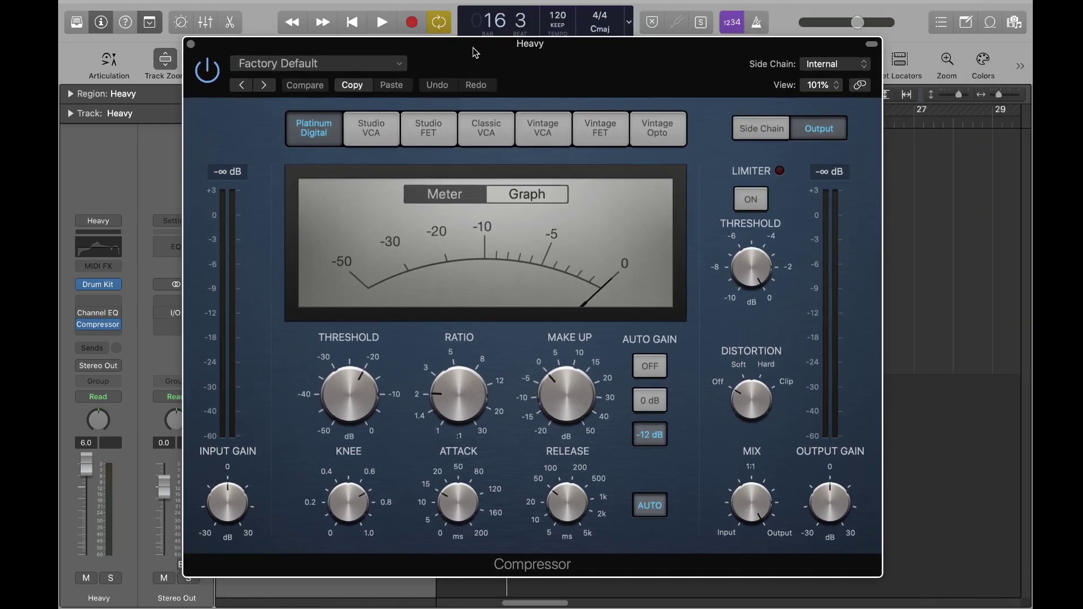
- Preview the Compressor's Studio VCA, Studio FET, Classic VCA, Vintage VCA, Vintage FET and Vintage Opto circuits, and return to Platinum Digital
left_click(375, 137)
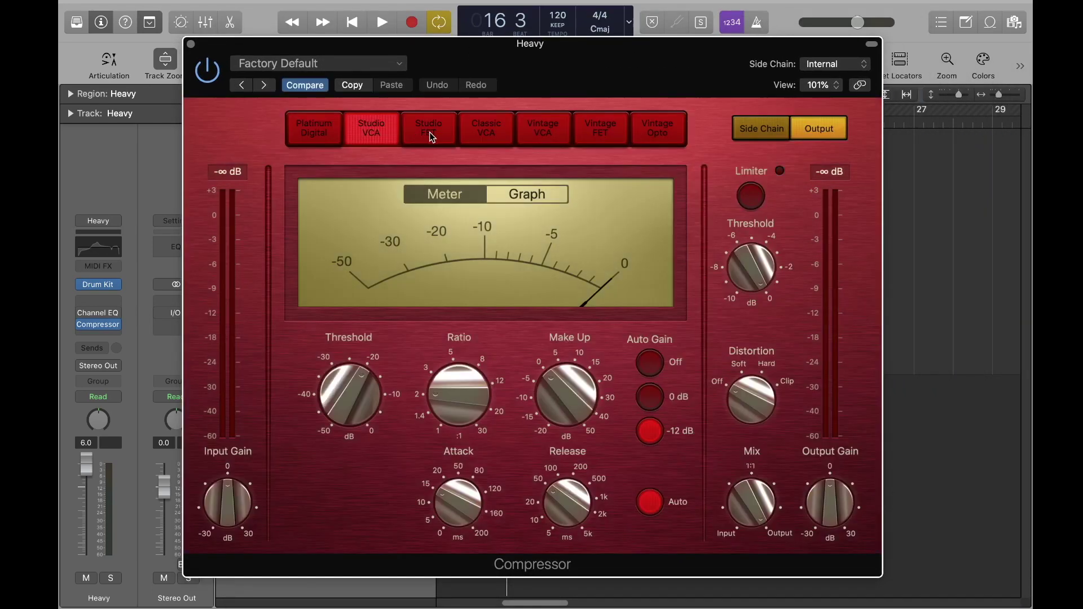
left_click(428, 132)
left_click(479, 131)
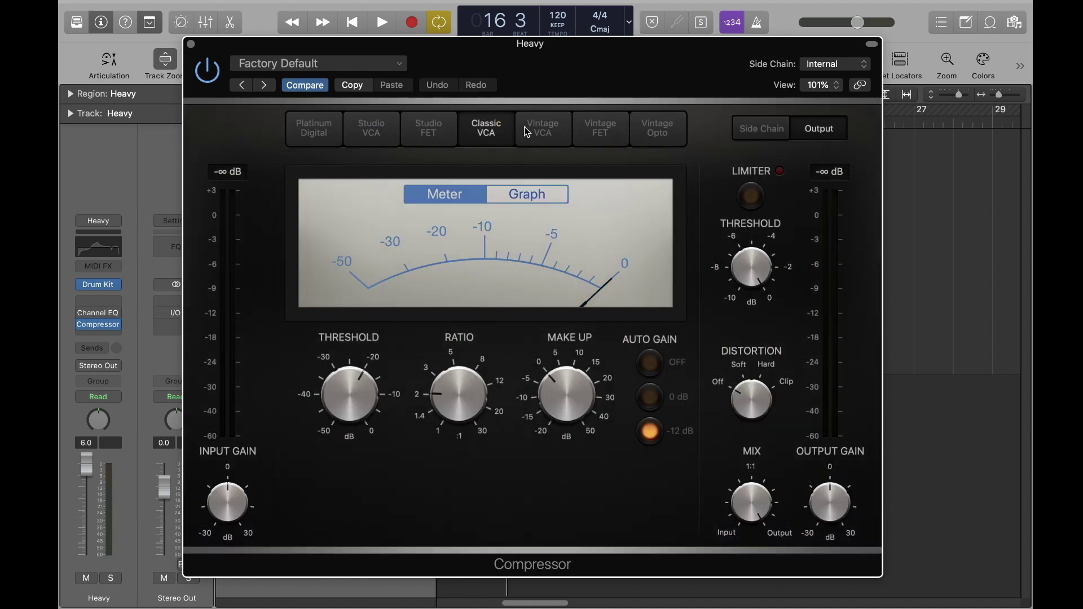
left_click(552, 133)
left_click(605, 128)
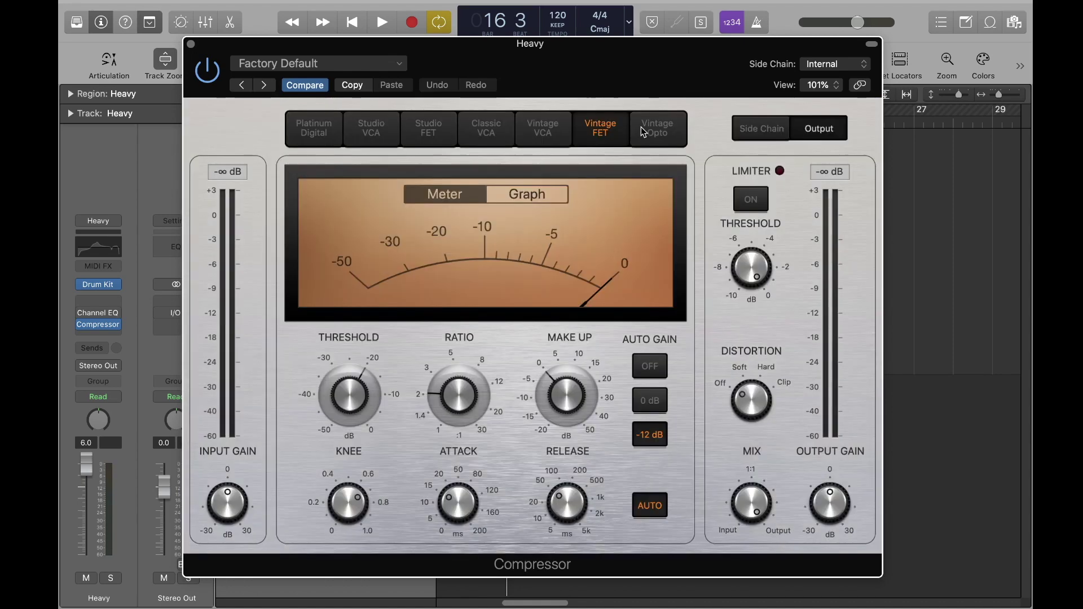
left_click(654, 131)
left_click(323, 136)
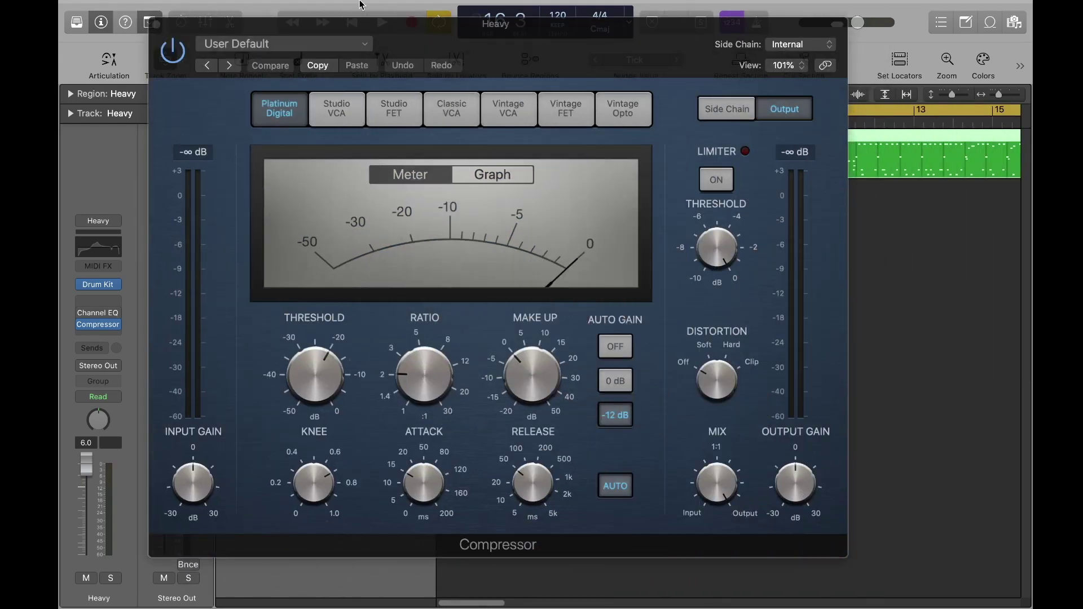
- Move the Compressor window clear of the transport, play the Heavy track, and compare its sound with the Compressor bypassed and enabled
mouse_move(329, 23)
left_click_drag(328, 23, 332, 40)
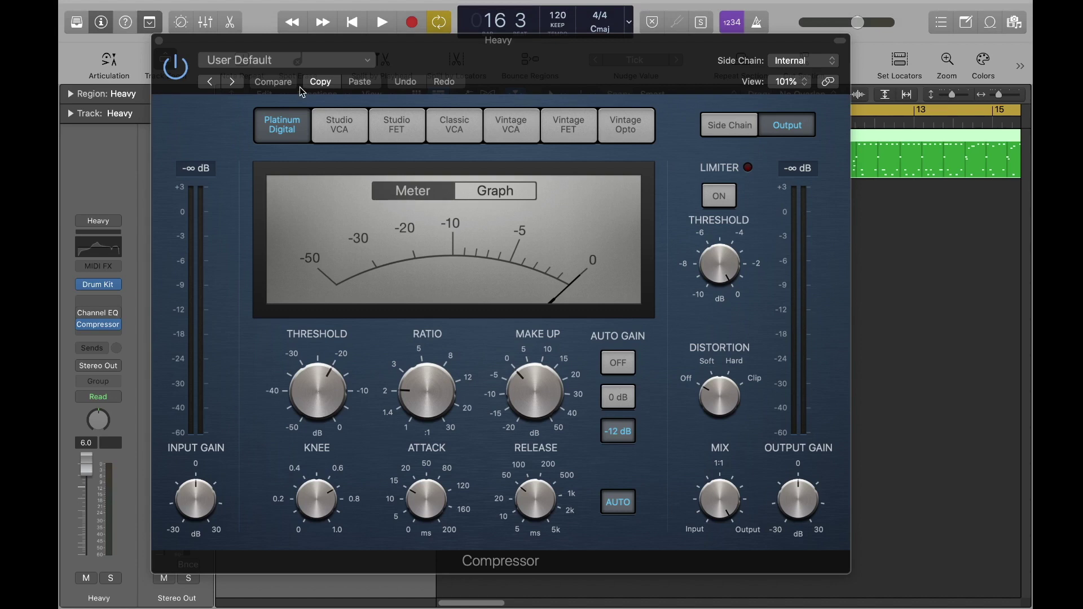
left_click(383, 24)
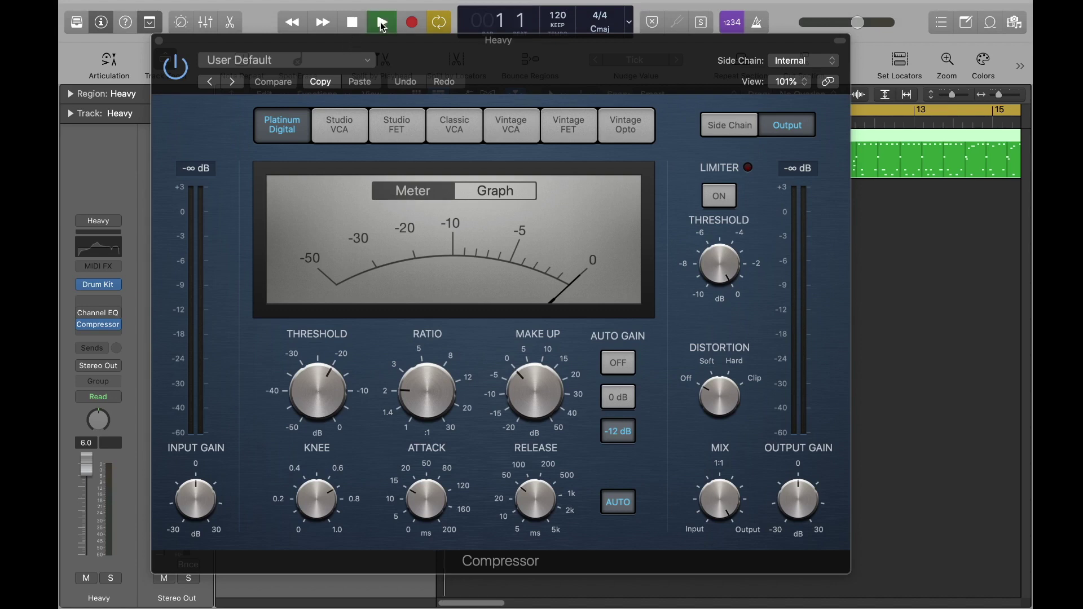
left_click(178, 69)
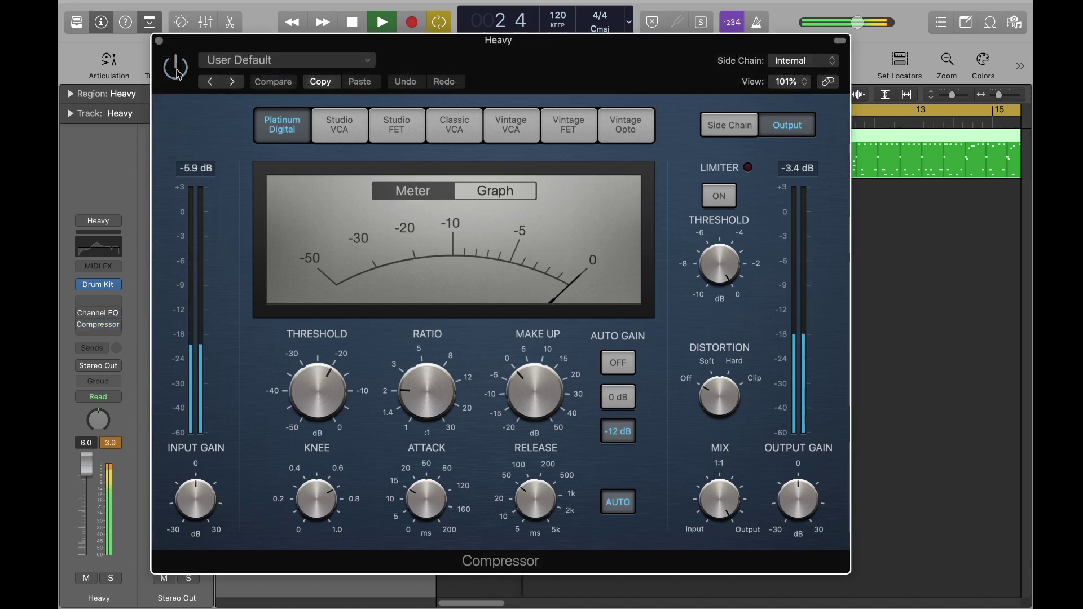
left_click(178, 71)
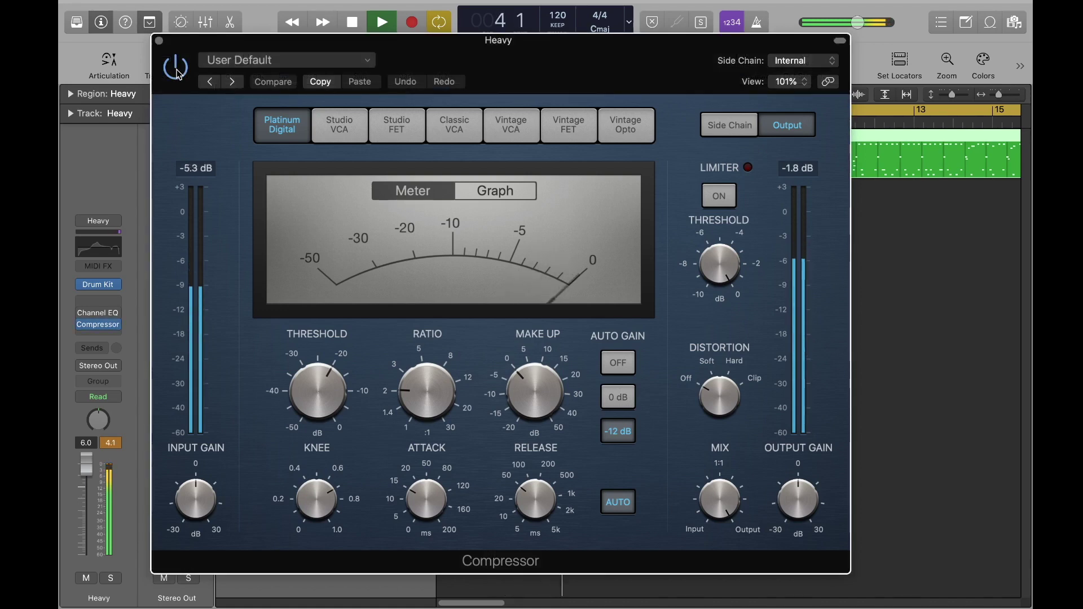
left_click(178, 70)
left_click(178, 71)
- Audition the Compressor's Classic Drums, Tom Comp and Rock Snare Top drum presets while the track plays
left_click(366, 61)
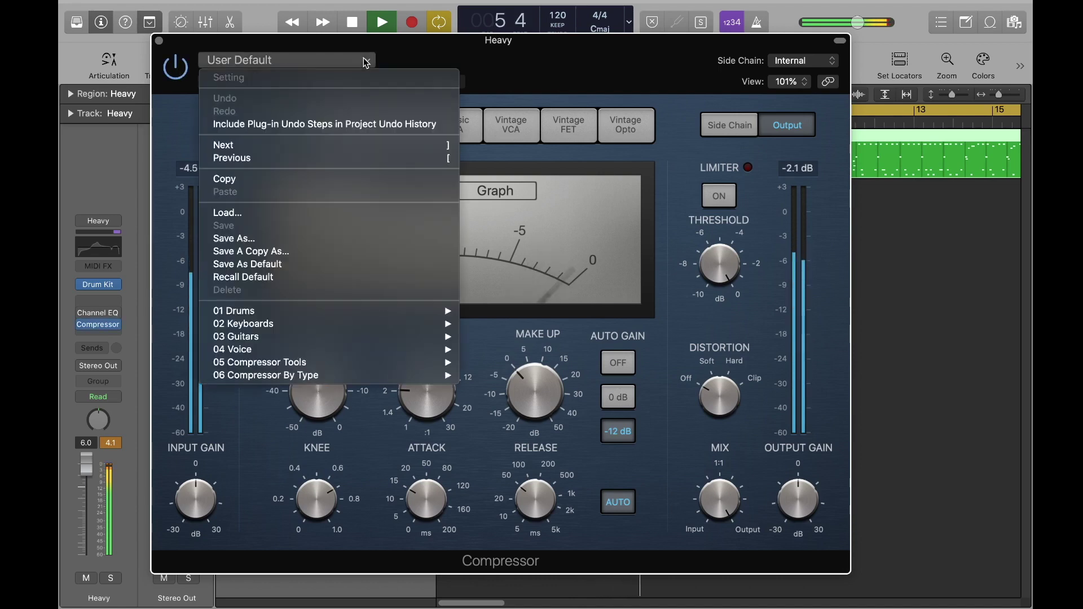
mouse_move(446, 311)
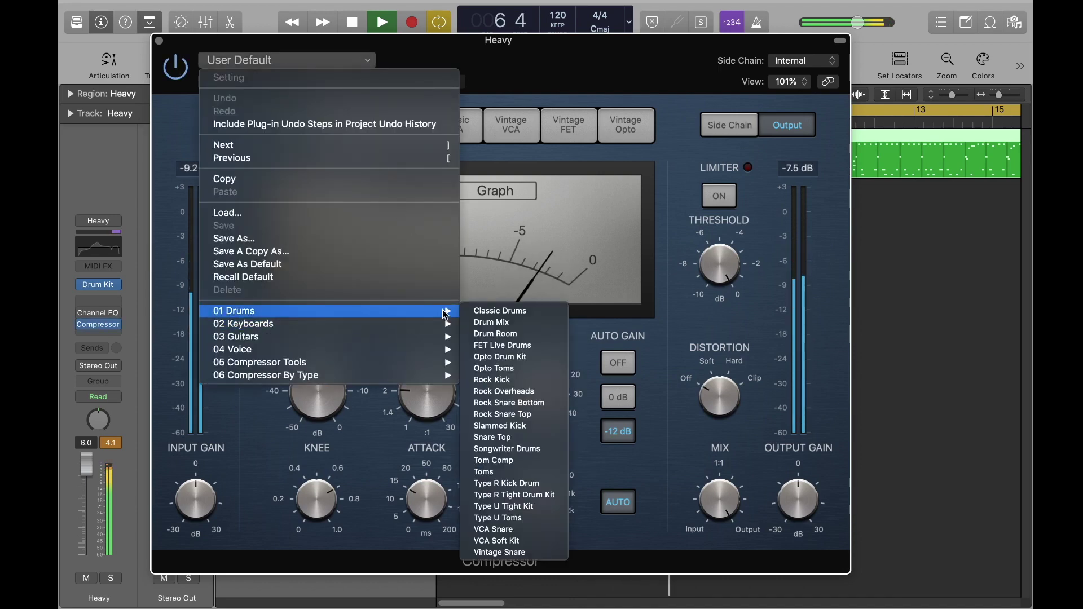
left_click(487, 315)
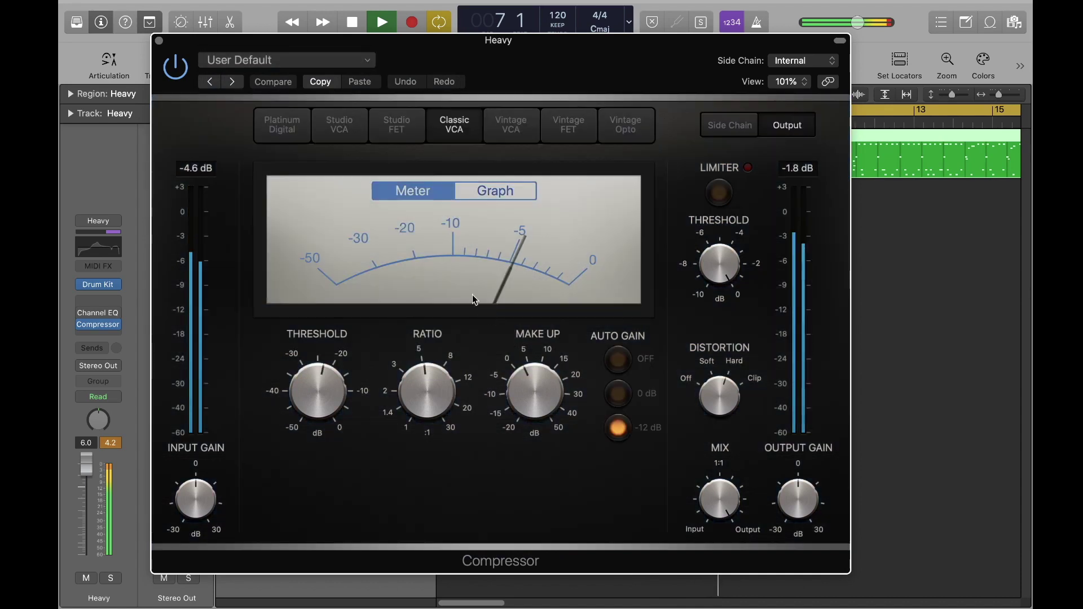
left_click(367, 60)
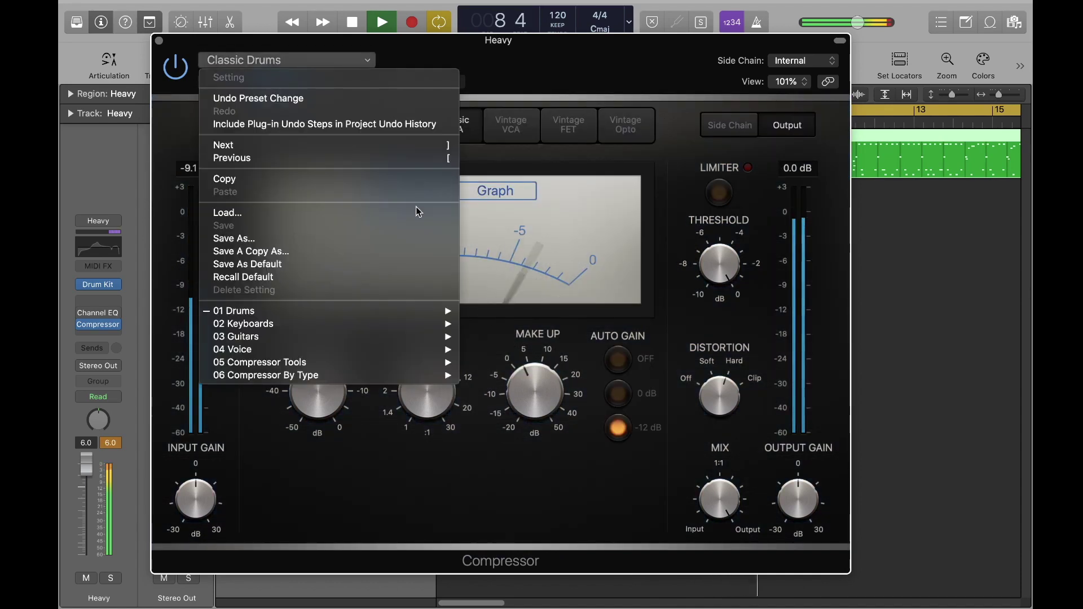
mouse_move(431, 315)
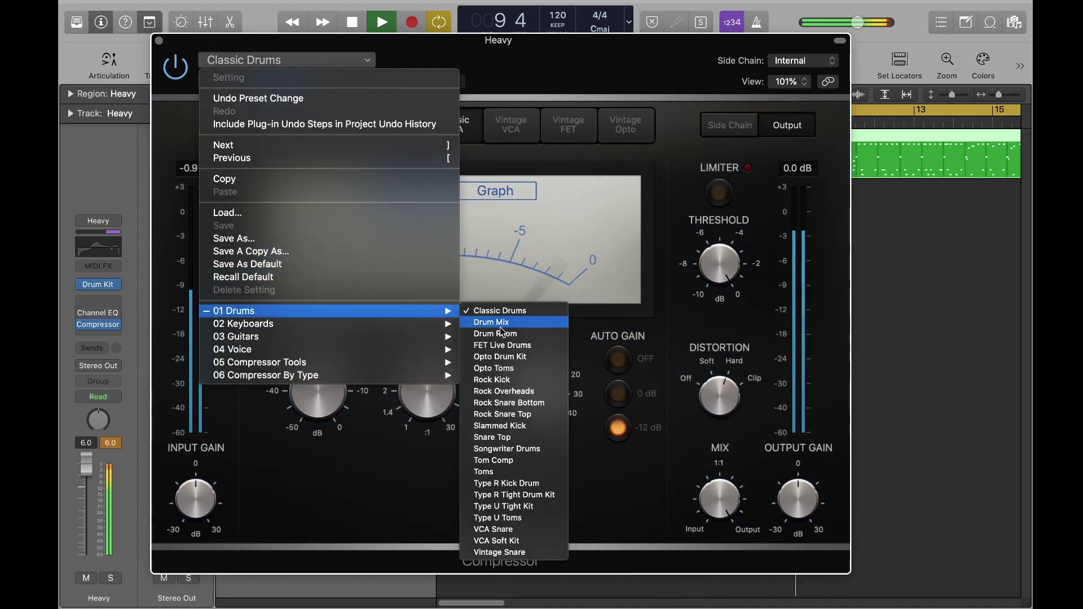
left_click(545, 464)
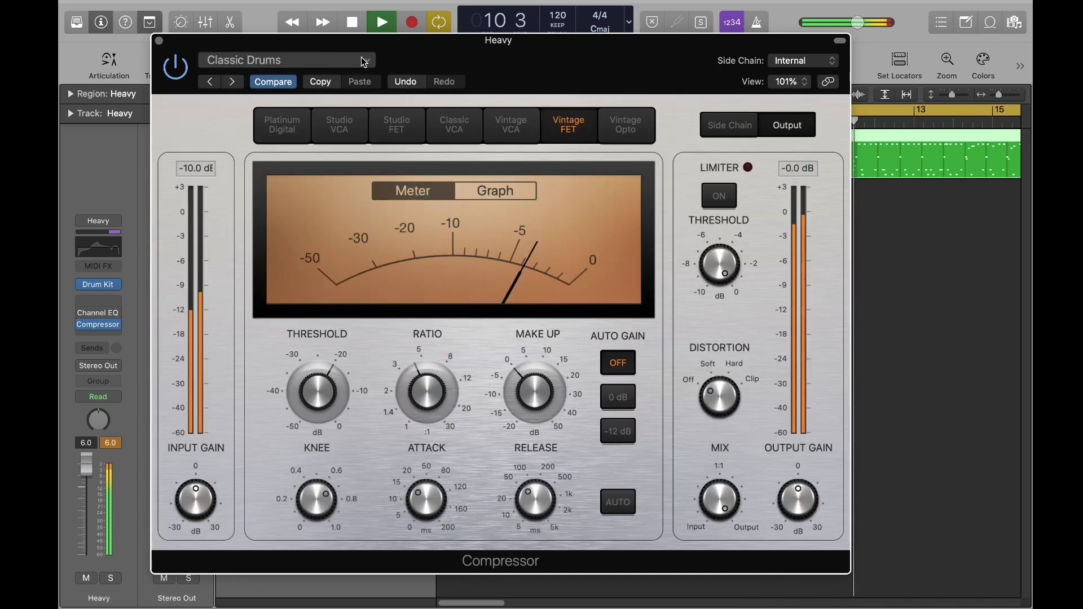
left_click(361, 58)
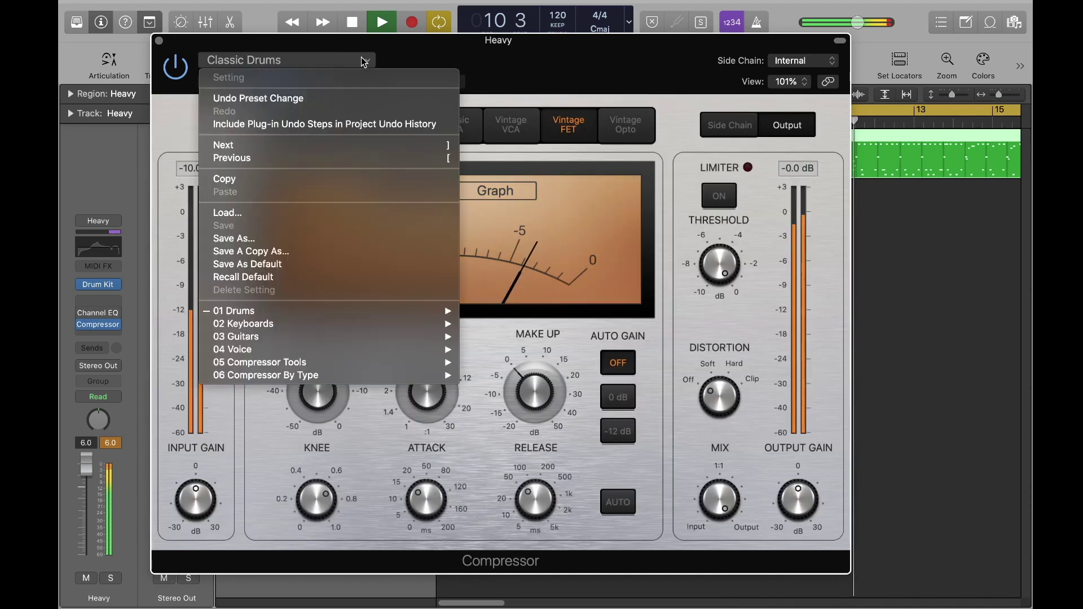
mouse_move(421, 316)
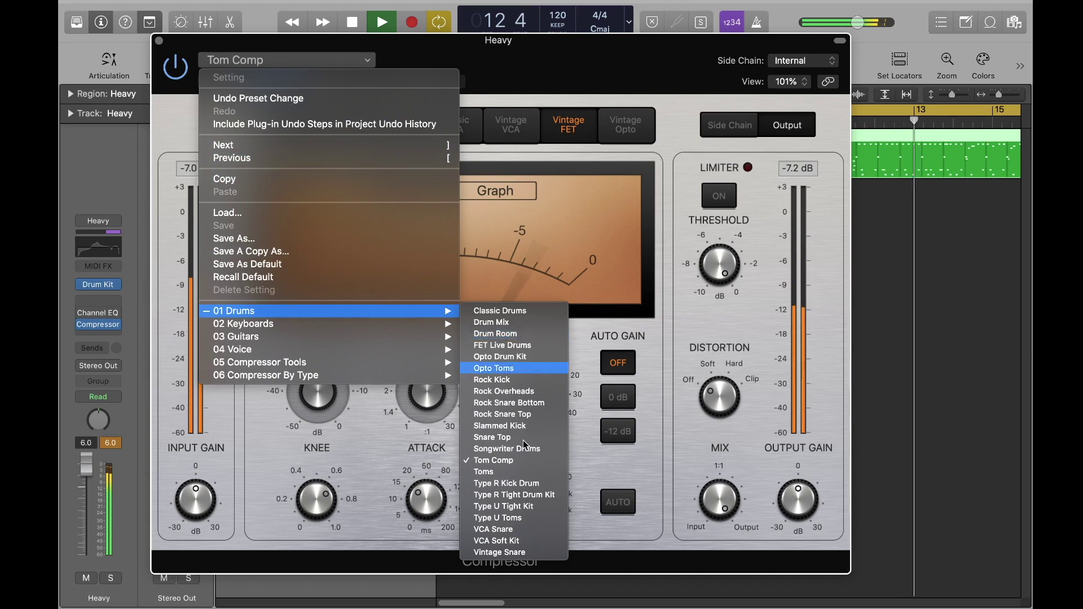
left_click(518, 413)
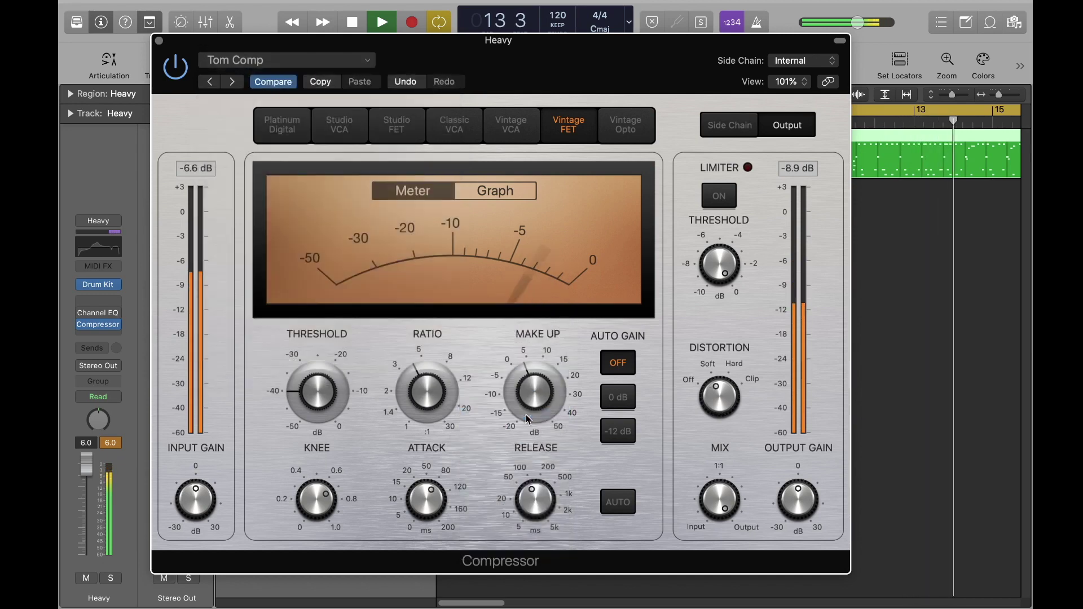
- Audition the Compressor's VCA Snare and Drum Room drum presets on the playing track
left_click(370, 60)
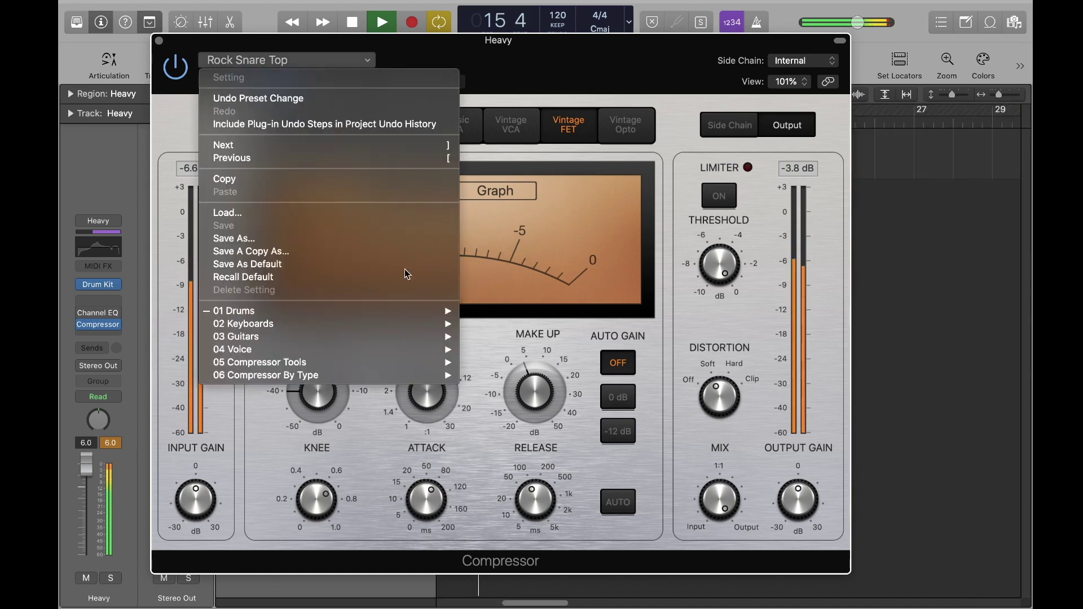
mouse_move(435, 310)
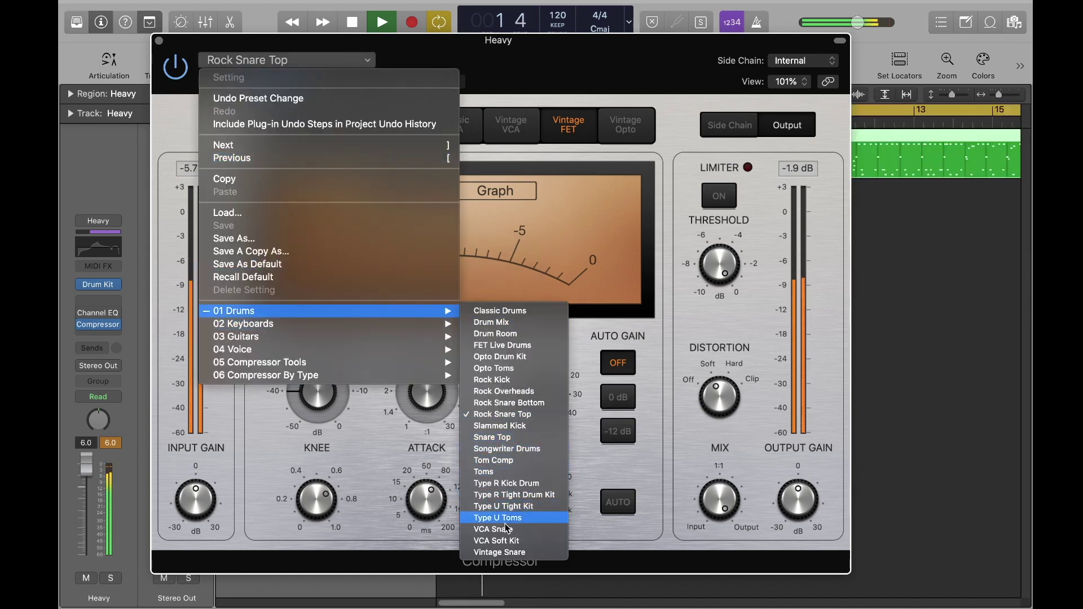
key("Escape")
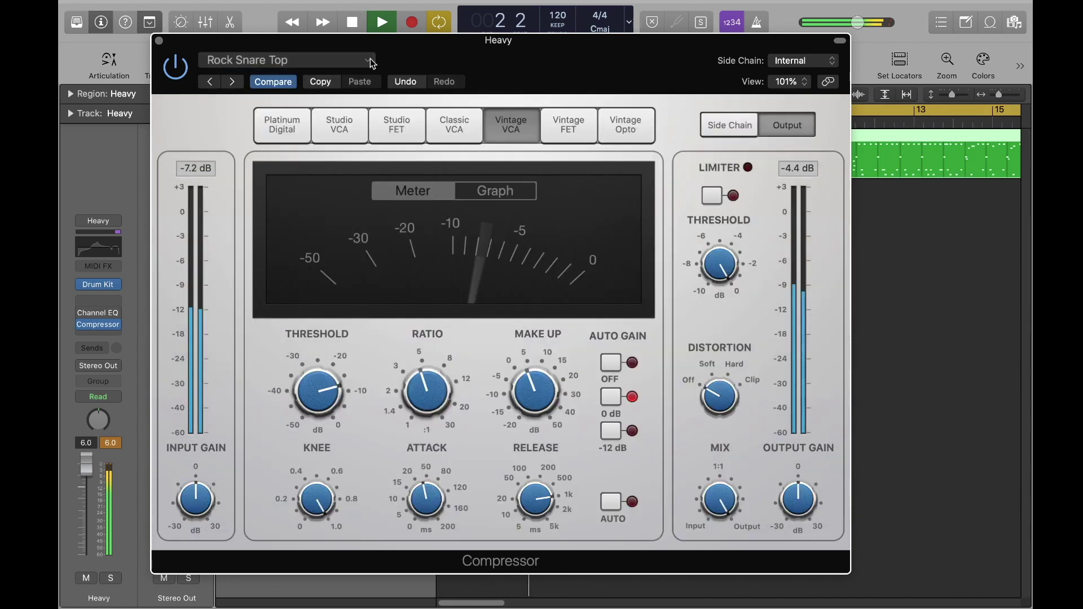
left_click(370, 59)
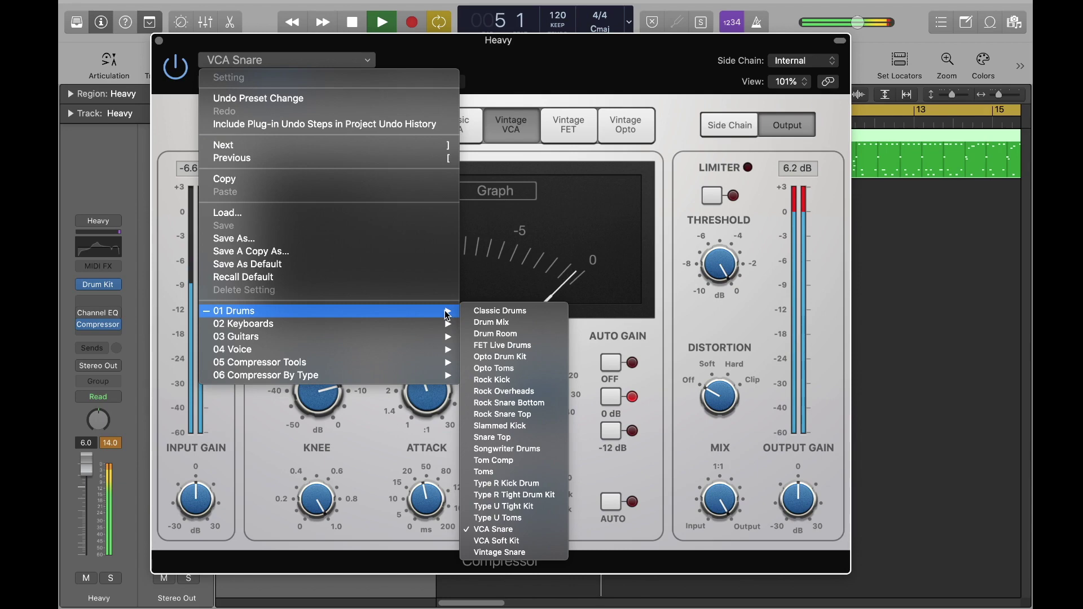
left_click(477, 335)
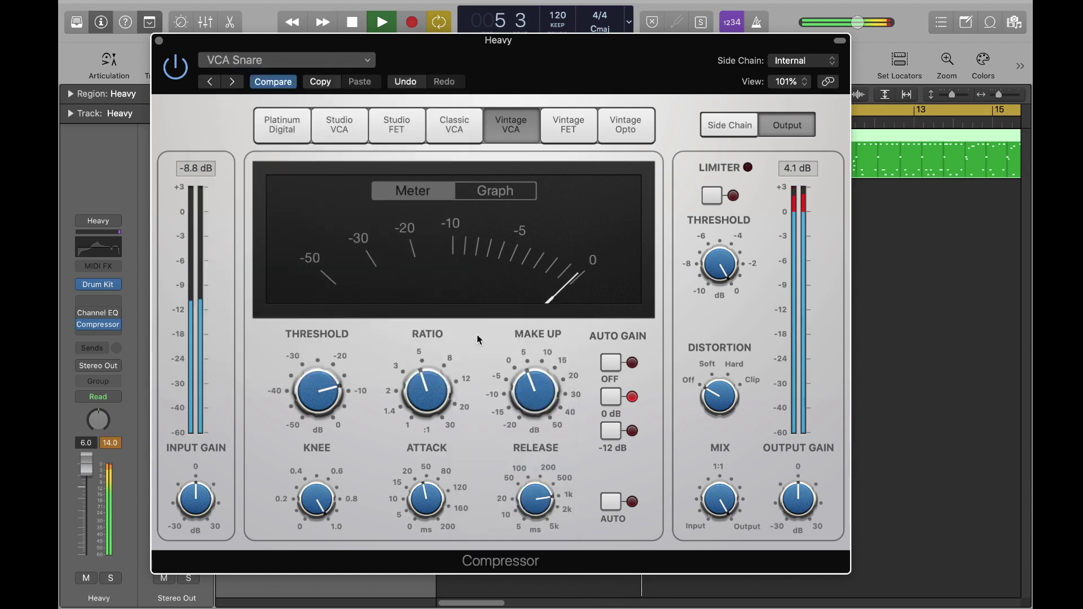
- Load the Songwriter Drums preset in the Compressor, lower its threshold, raise its ratio, and set the make-up gain to 6 dB
left_click(305, 60)
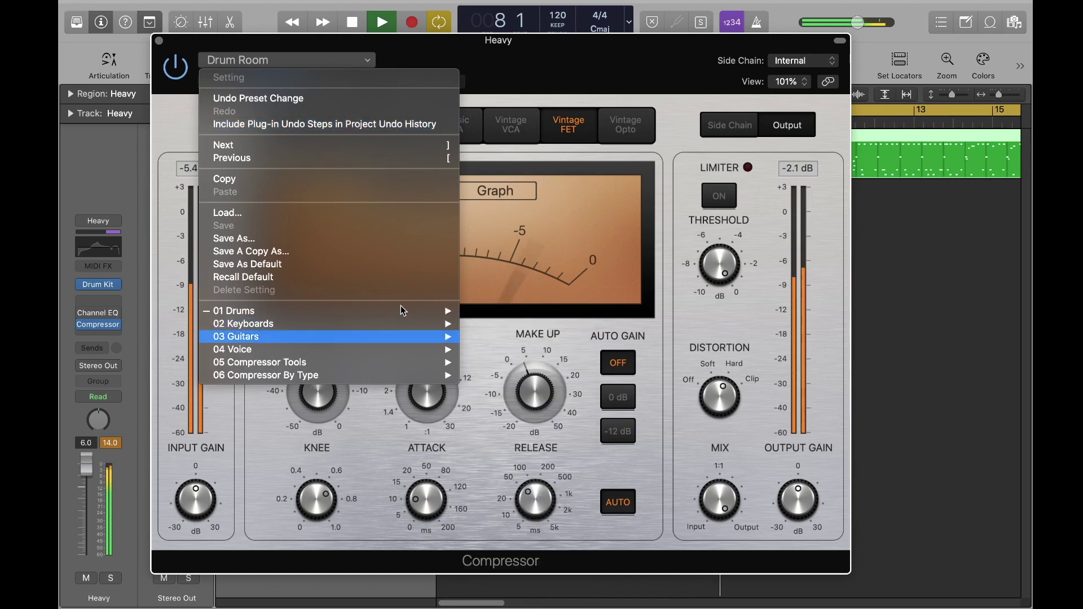
mouse_move(401, 312)
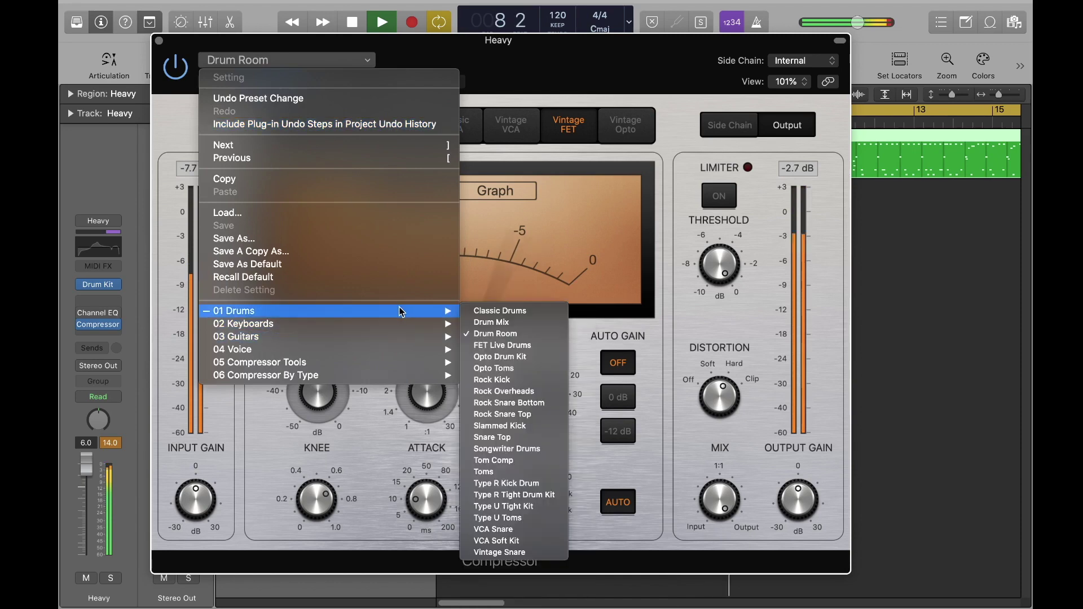
left_click(496, 448)
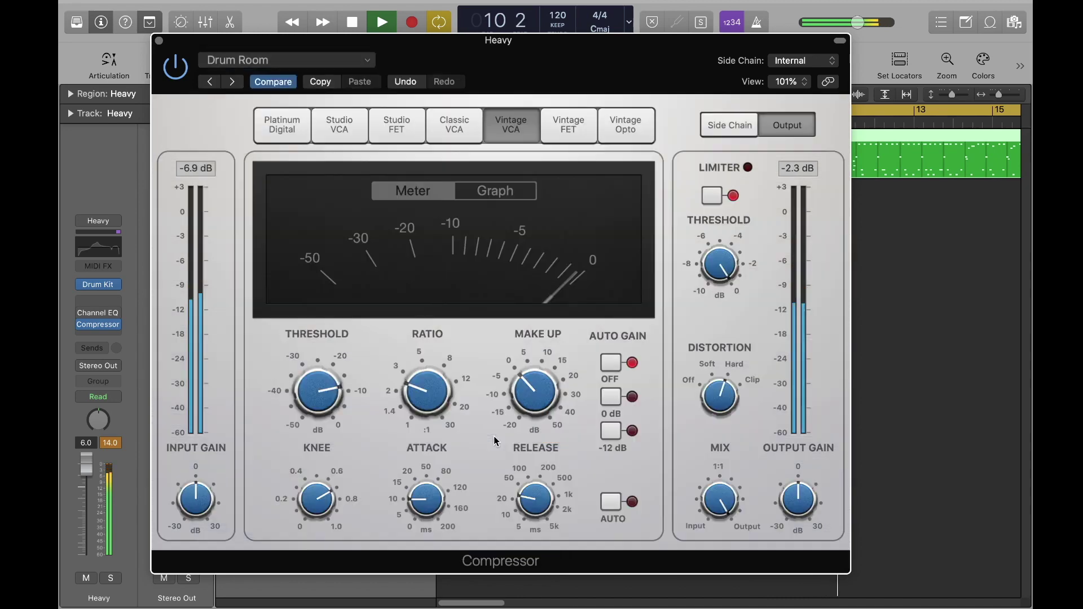
left_click_drag(317, 392, 520, 378)
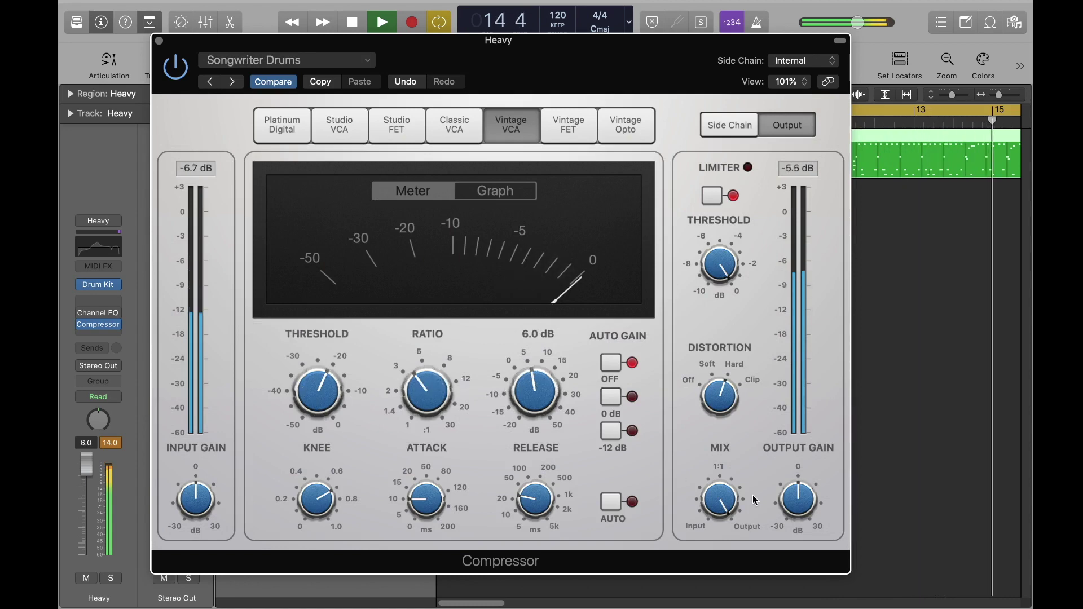
- Raise the Compressor's output and input gain, set its knee to 0.6, stop playback, and close the Compressor window
left_click_drag(802, 511, 790, 505)
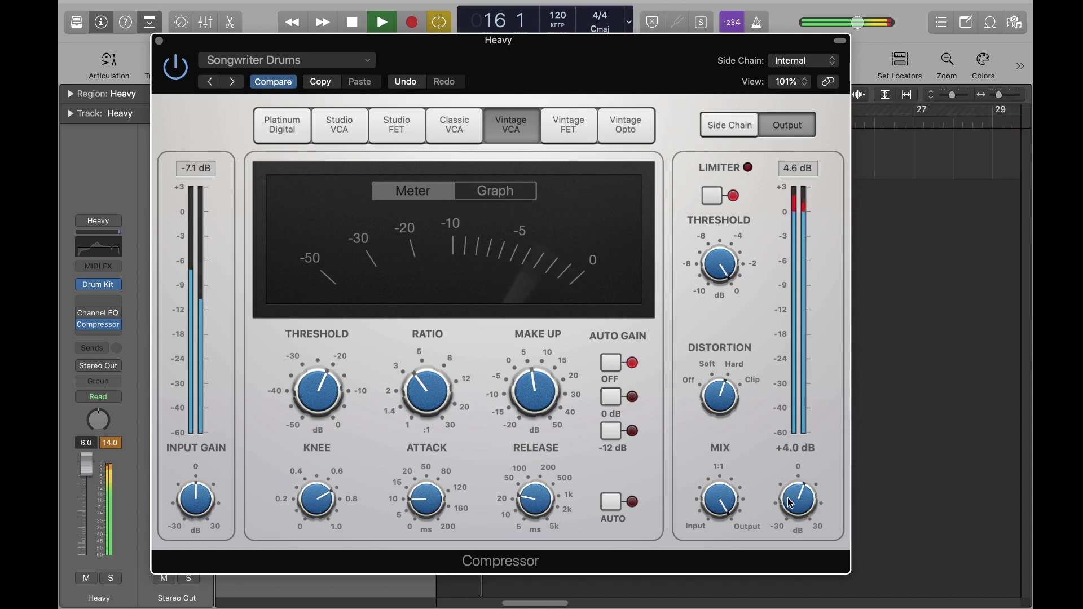
left_click_drag(195, 499, 194, 508)
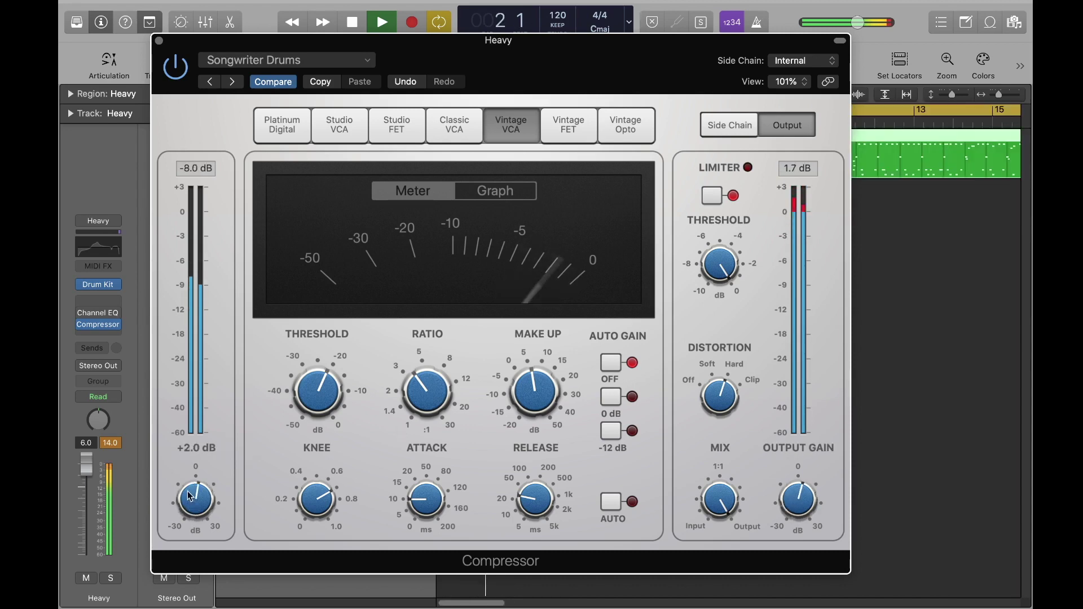
left_click_drag(317, 503, 317, 507)
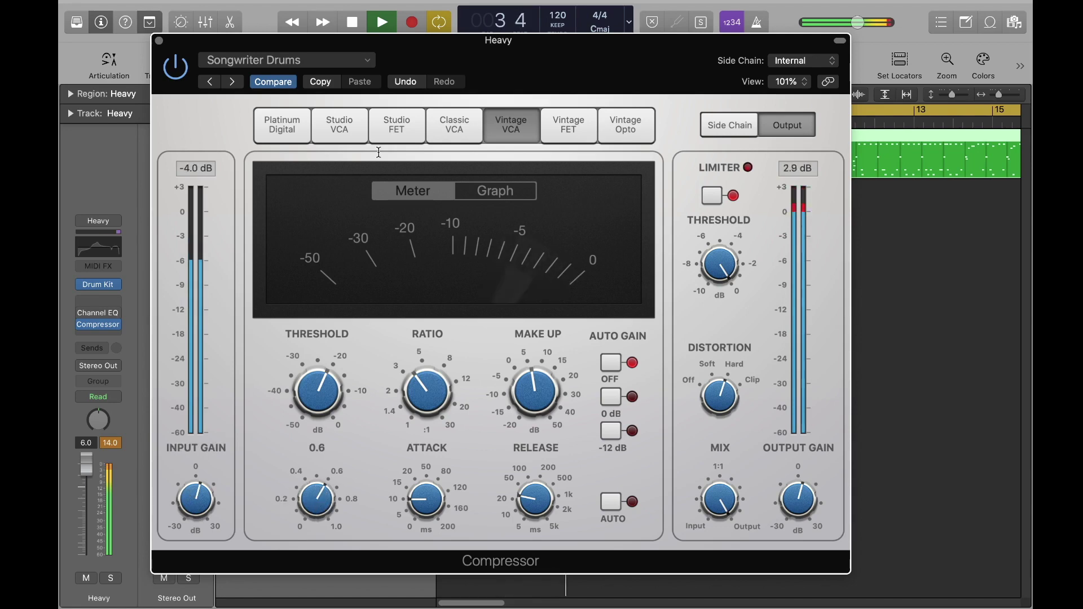
left_click(351, 21)
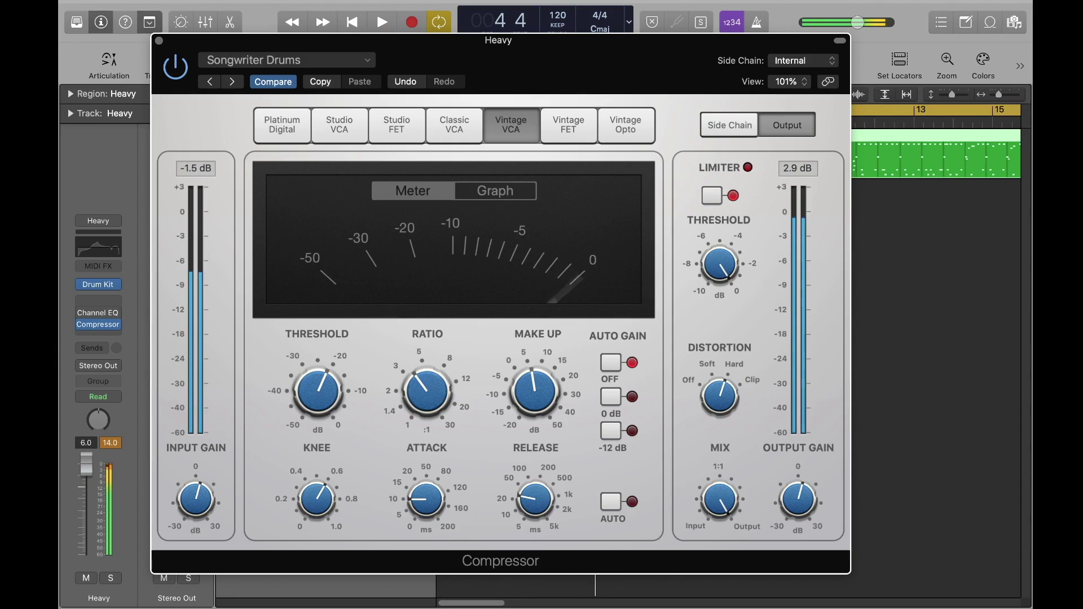
key("super+w")
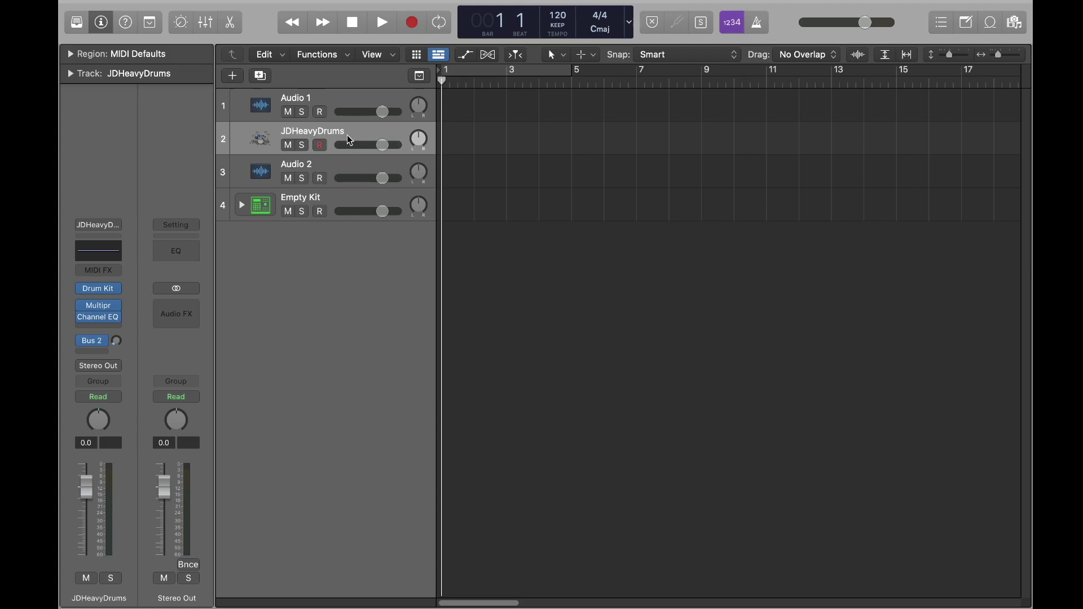
- Open Drum Kit Designer for the JDHeavyDrums track and move its window up over the arrangement
mouse_move(115, 291)
left_click(100, 291)
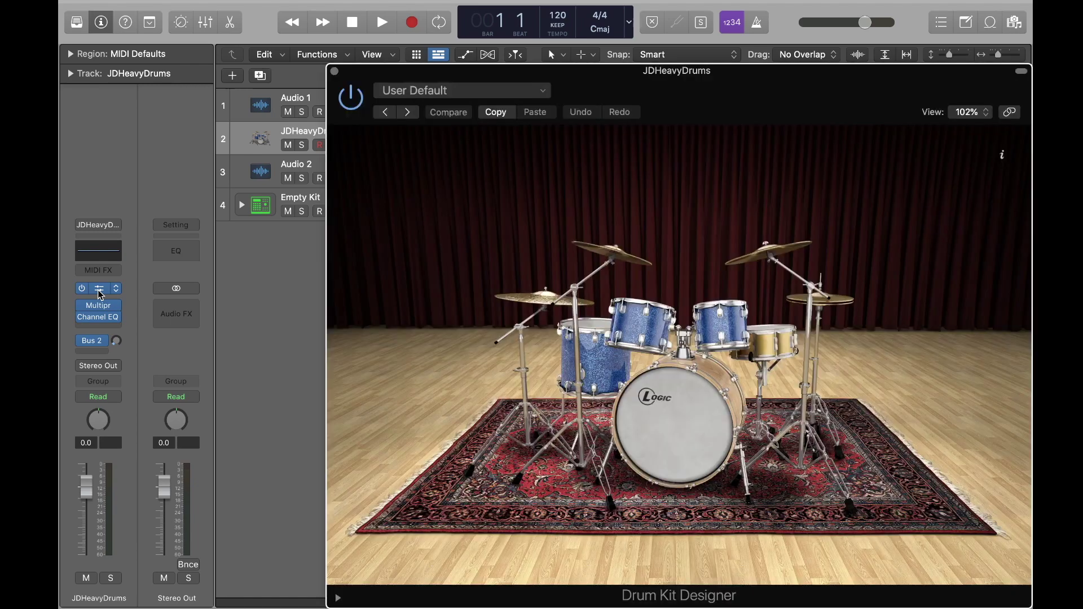
left_click_drag(685, 77, 524, 23)
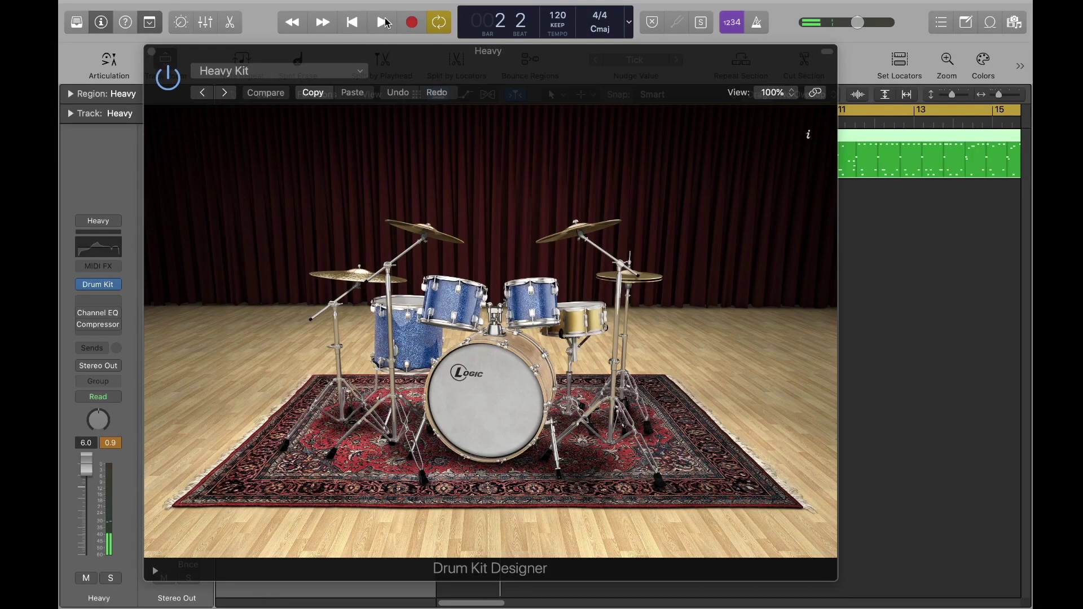
- Lower the computer's sound volume and play the Heavy track with its Channel EQ and Compressor bypassed
key("XF86AudioLowerVolume")
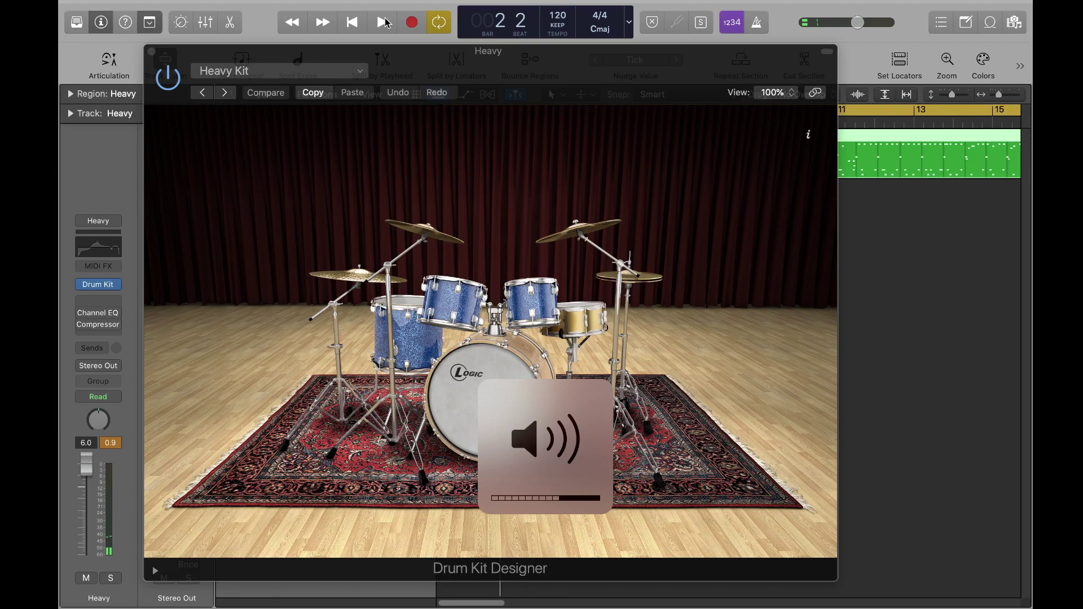
left_click(382, 22)
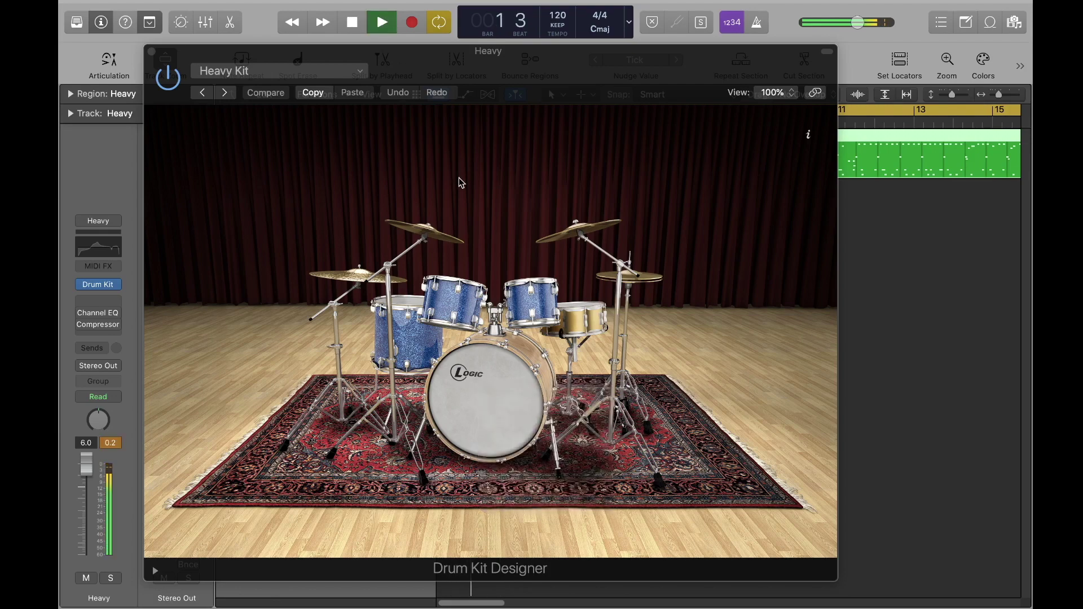
- Switch Drum Kit Designer off and on during playback, and try the Heavy 3 kick before returning to the Heavy 2 kick
left_click(169, 79)
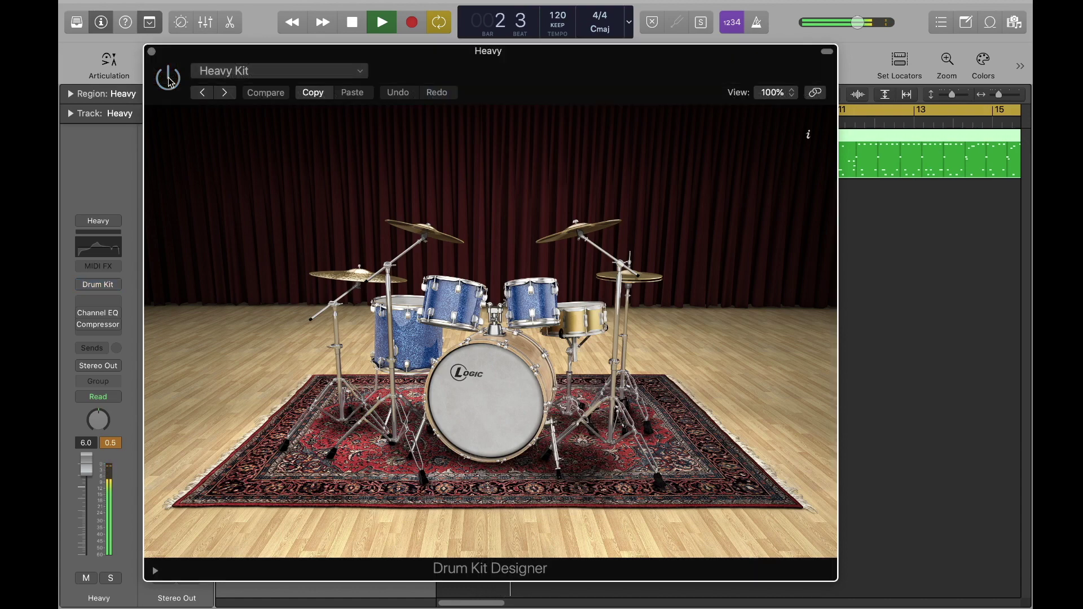
left_click(168, 79)
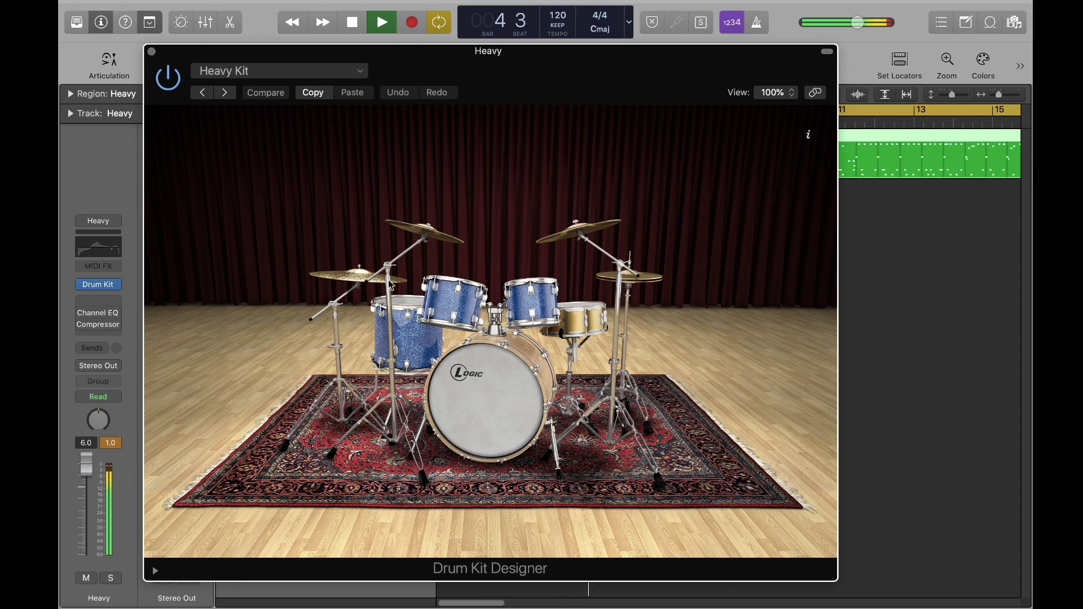
left_click(499, 415)
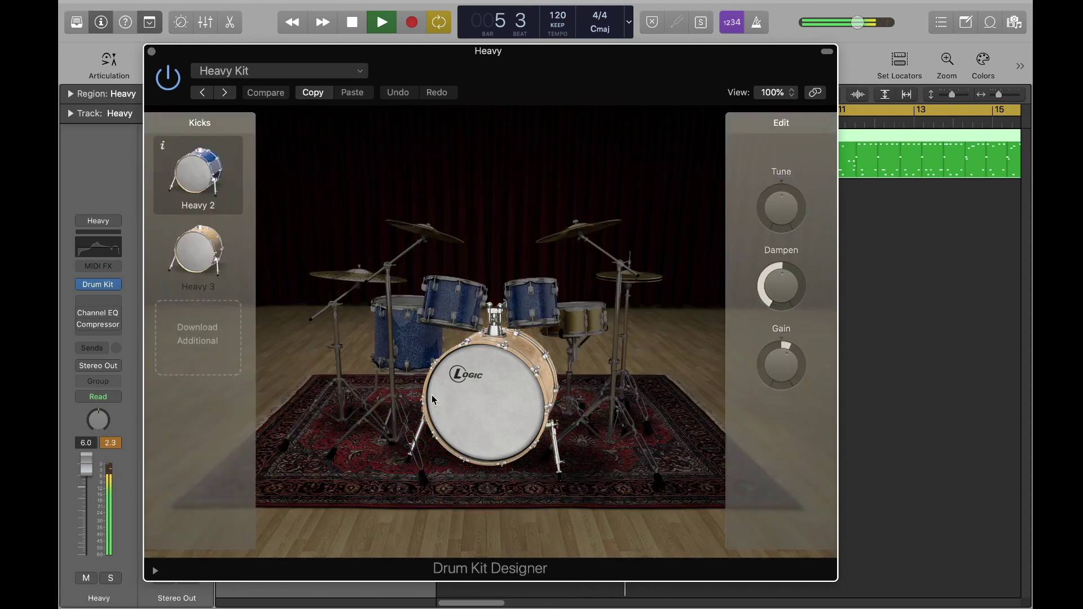
left_click(189, 259)
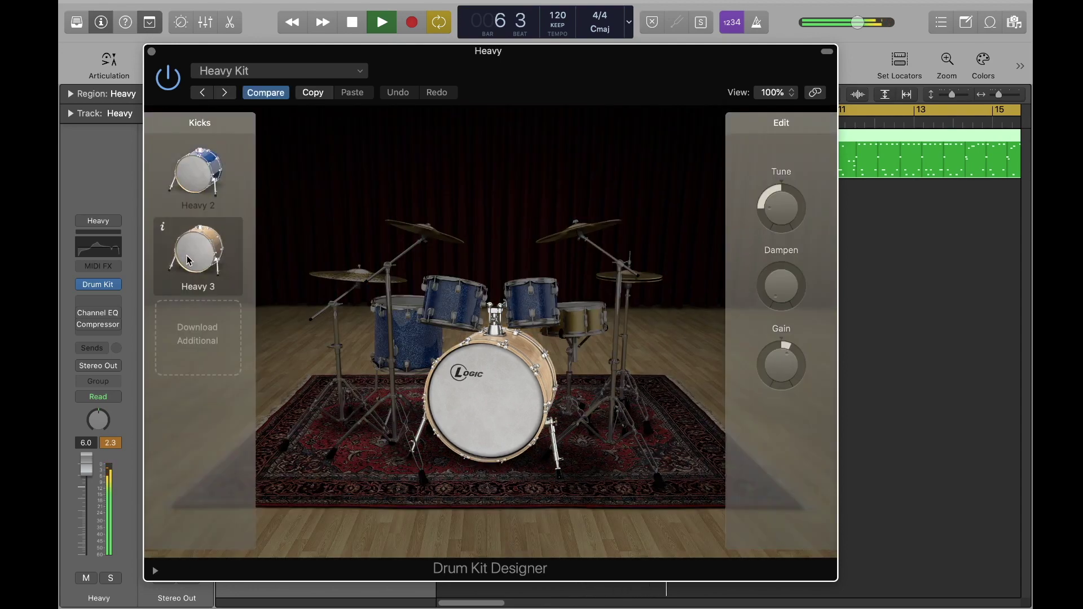
left_click(197, 193)
- Raise the Heavy 2 kick's tuning, adjust its dampening, and set its gain to -3 dB
left_click_drag(763, 215, 765, 164)
left_click_drag(763, 286, 769, 270)
left_click_drag(773, 359, 781, 384)
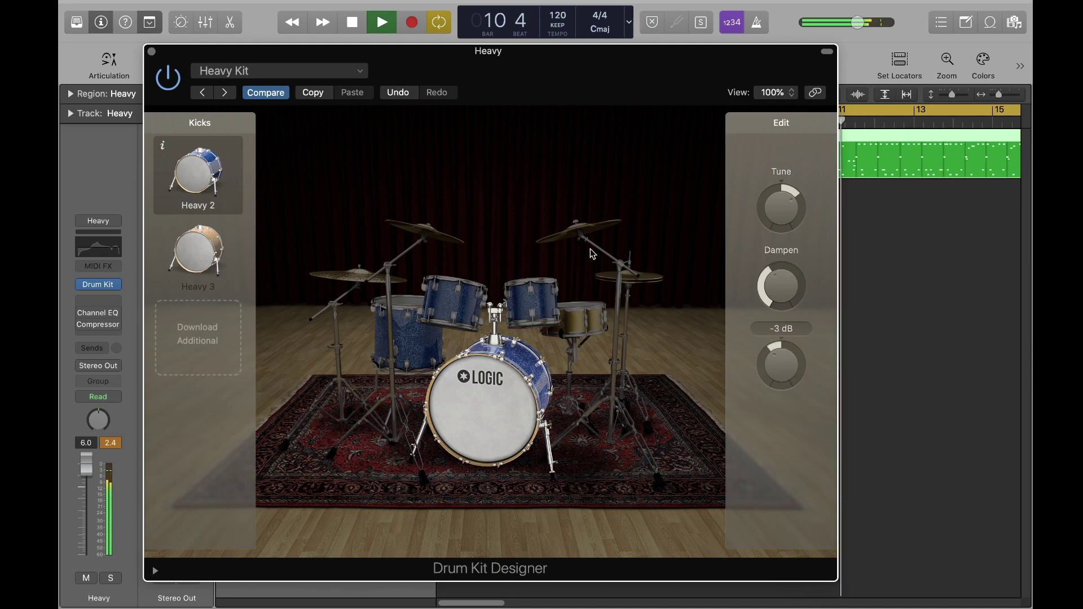
- Select the toms, raise their overall tuning, and set their gain to -5 dB
left_click(536, 301)
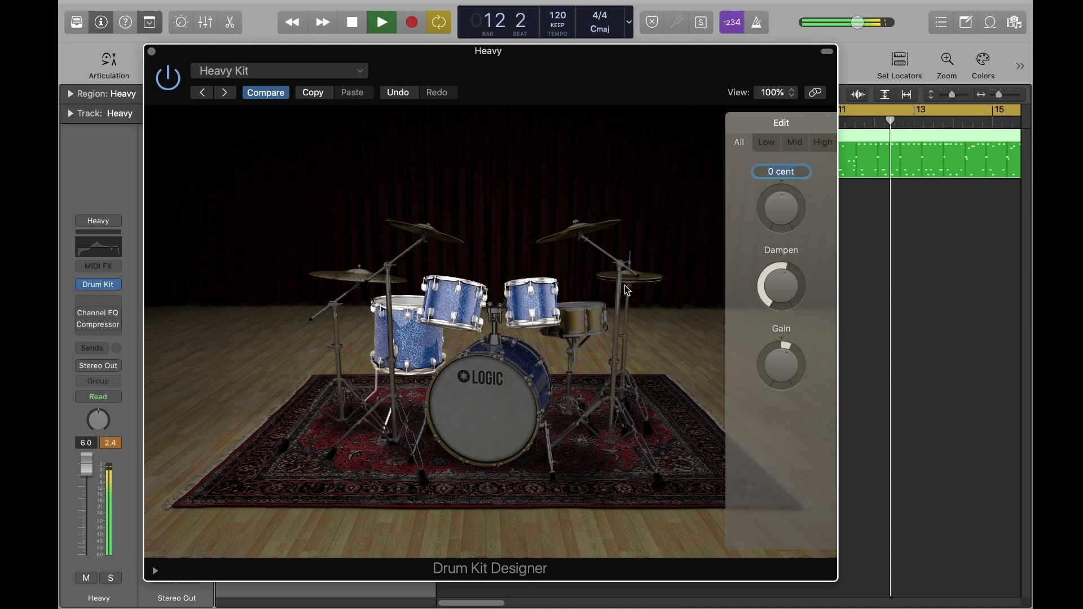
left_click_drag(770, 212, 770, 203)
mouse_move(777, 359)
left_click_drag(777, 359, 779, 364)
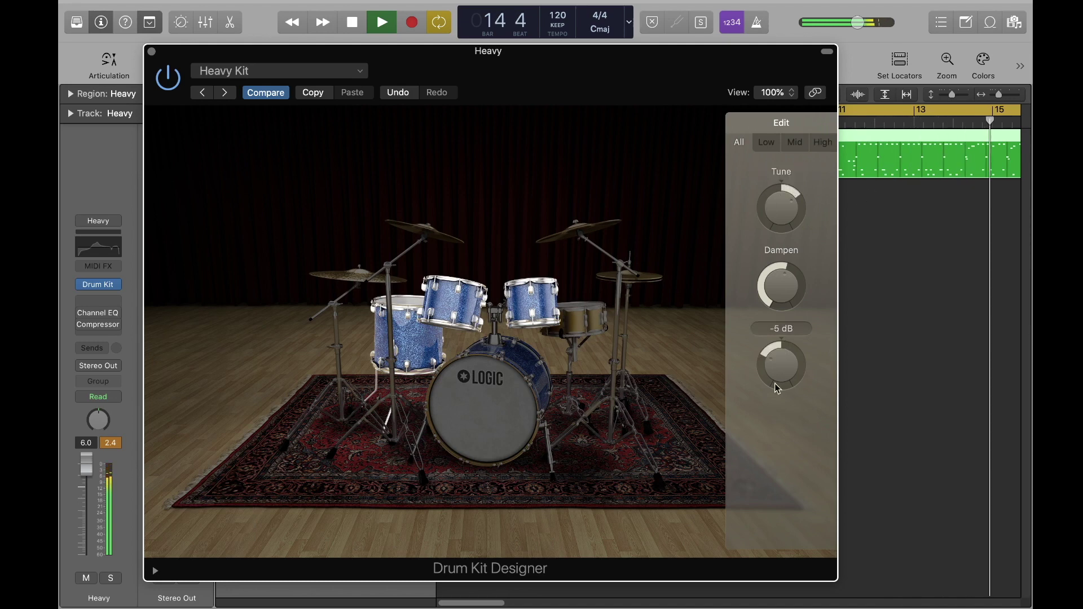
- Swap the snare for Heavy 3, lower its tuning to about -287 cents, and raise its dampening slightly
left_click(589, 330)
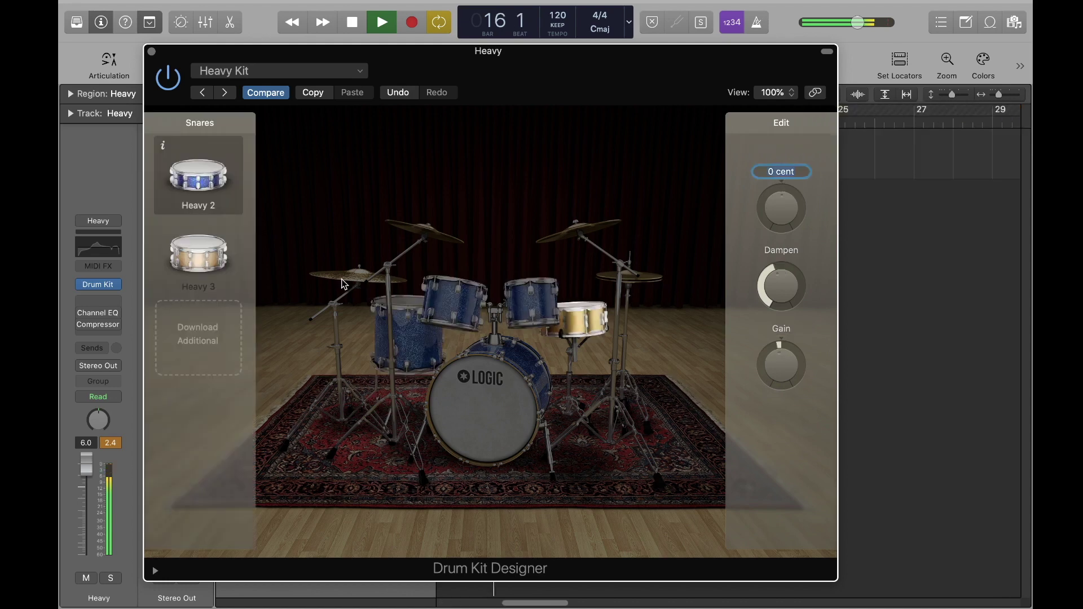
left_click(182, 258)
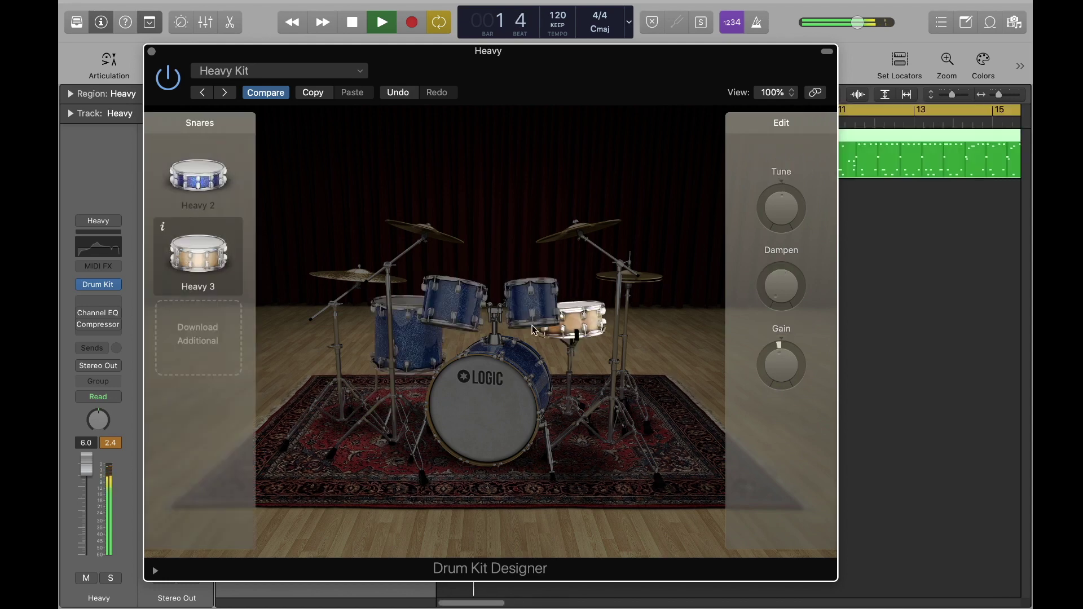
left_click_drag(781, 208, 778, 275)
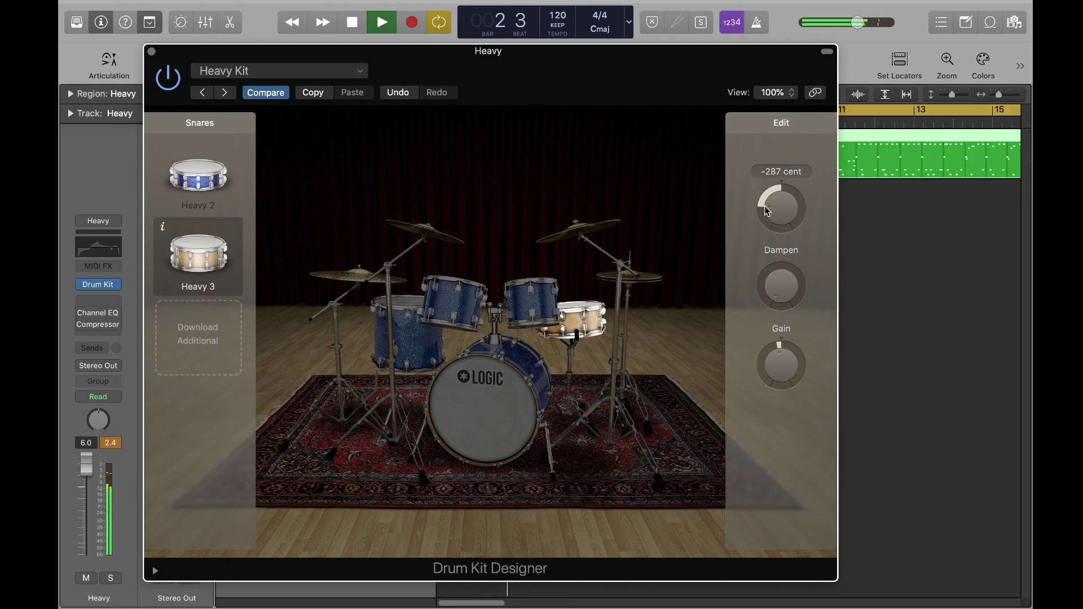
scroll(776, 274, "up", 2)
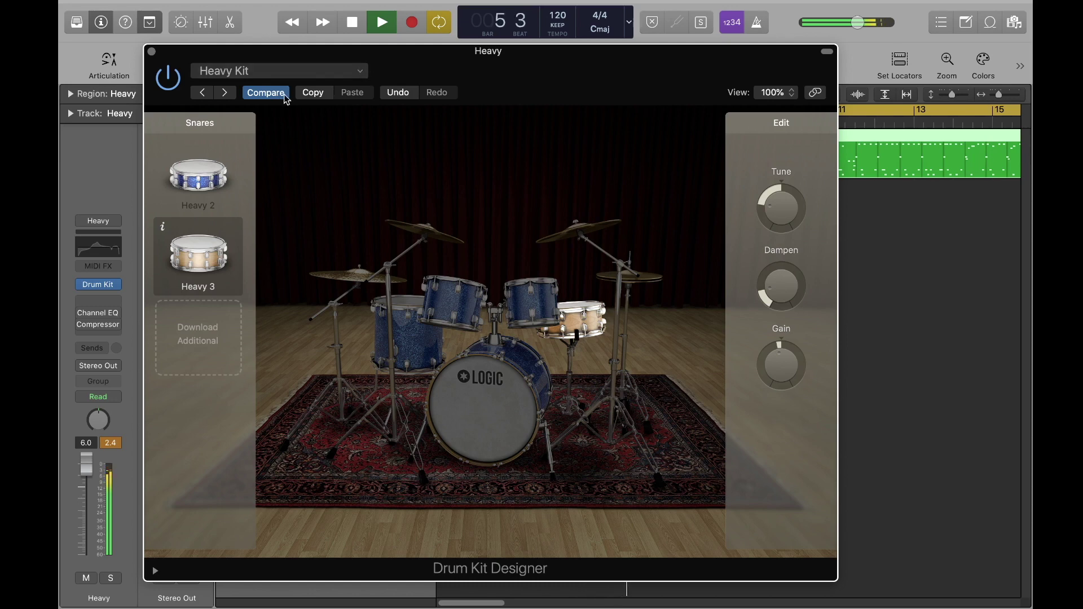
- Audition the Liverpool, Manchester and Motown Revisited kits on the playing drum track
left_click(226, 92)
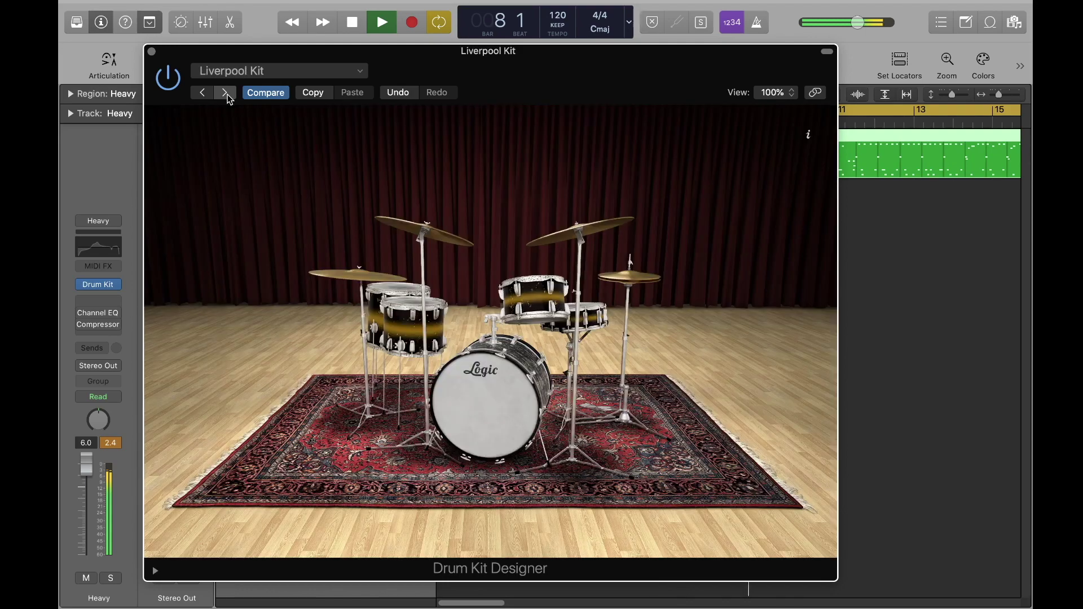
left_click(227, 93)
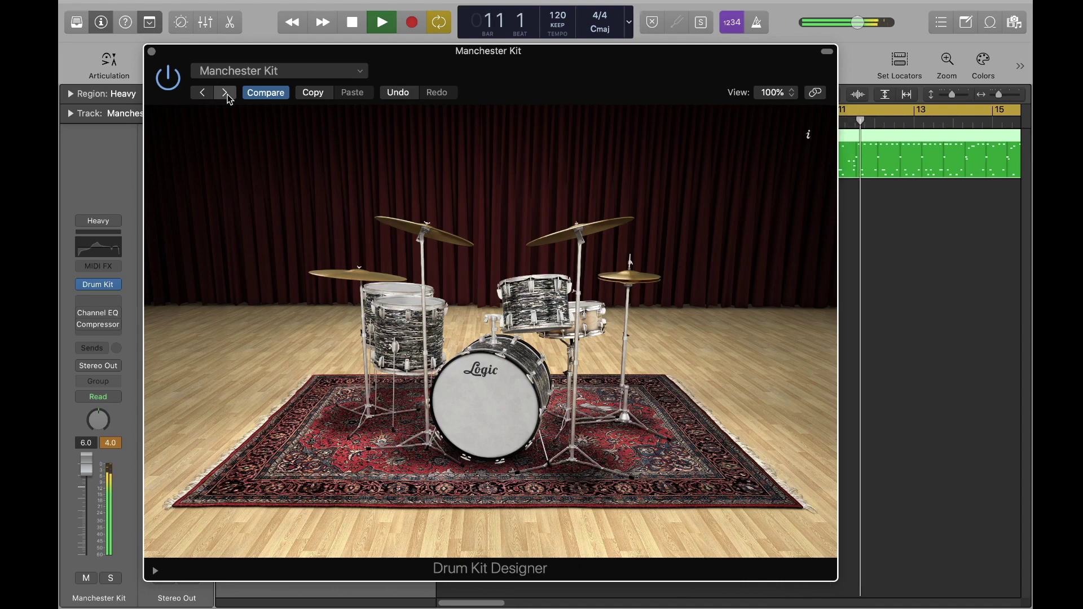
left_click(228, 94)
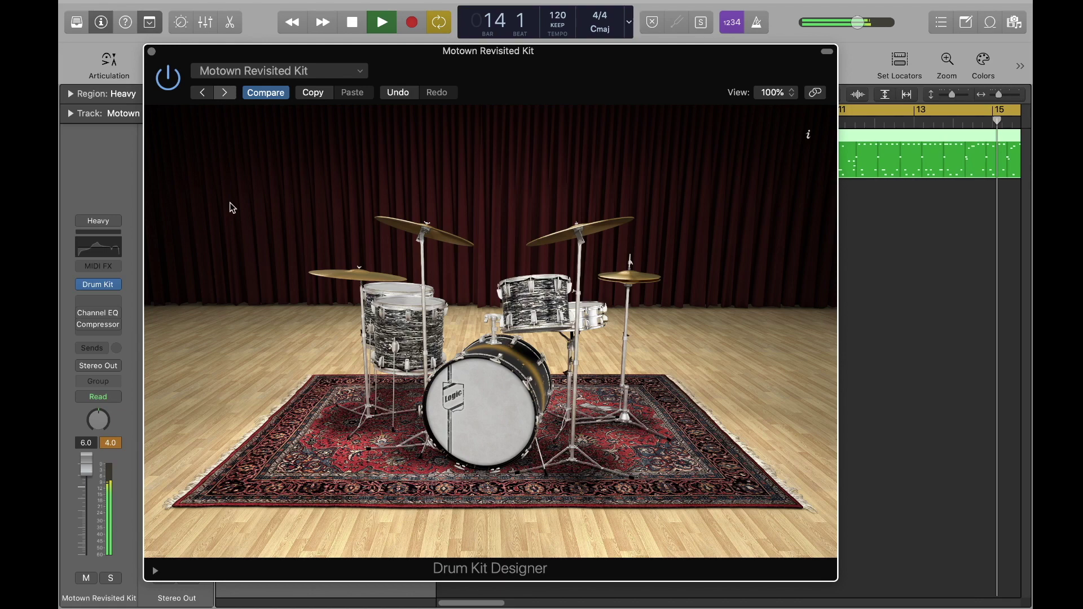
key("]")
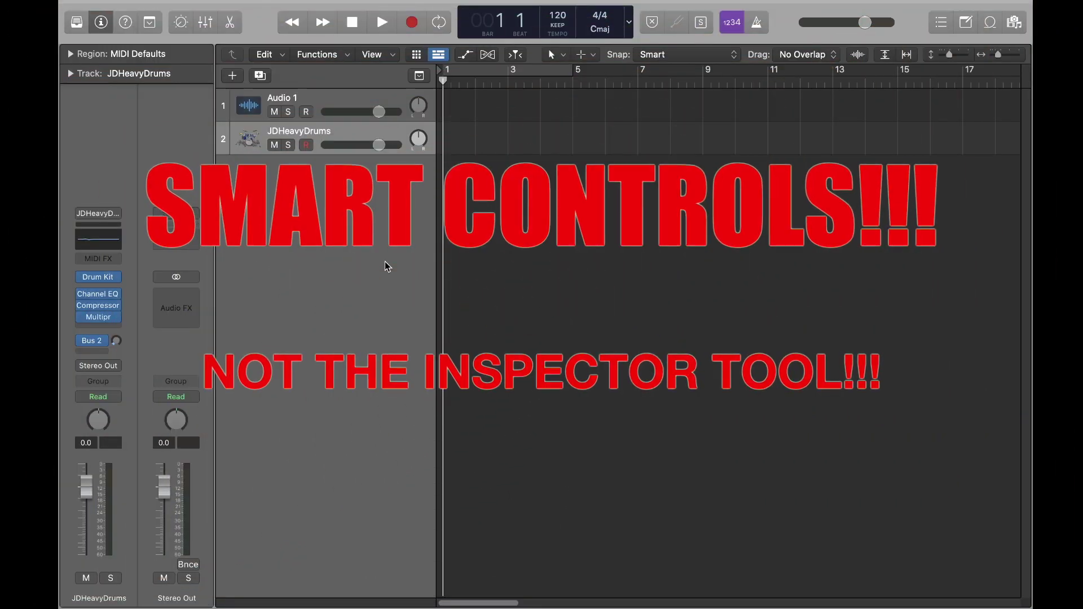
- Show the Smart Controls for the Heavy track and start playback
left_click(181, 23)
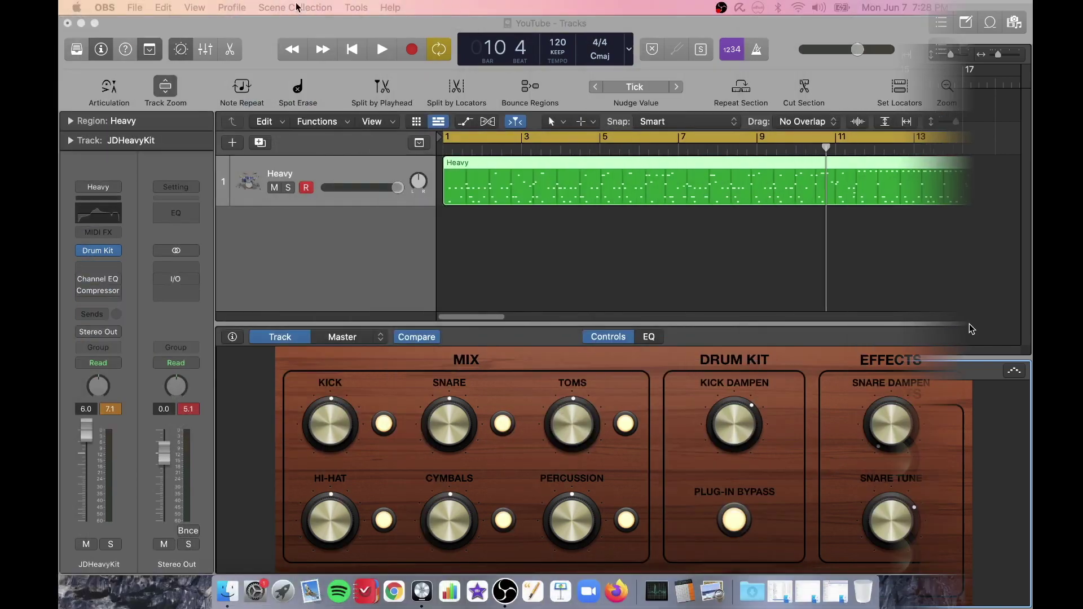
left_click(94, 23)
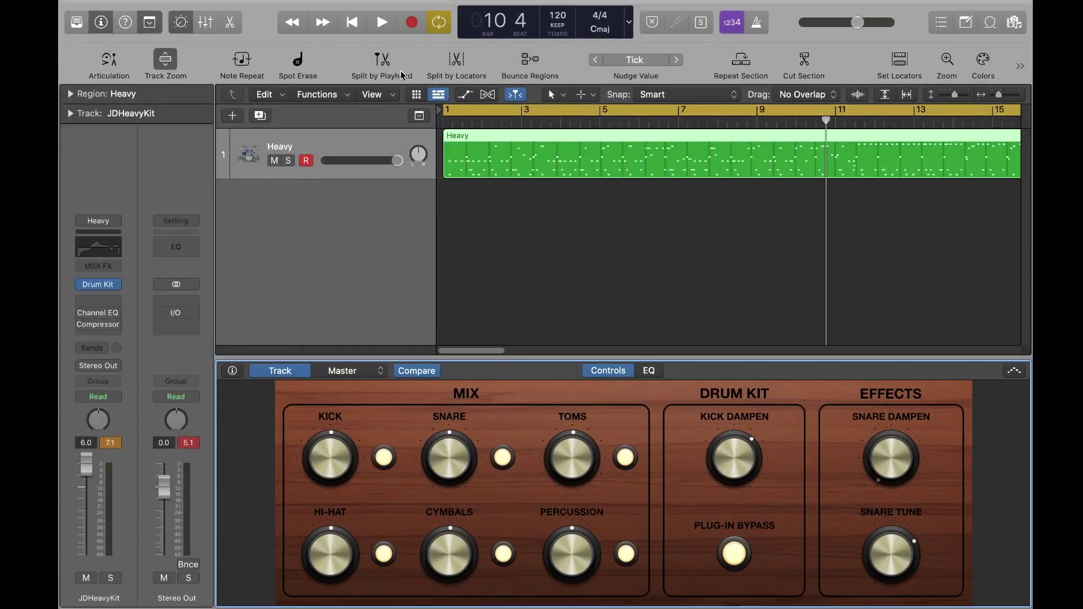
left_click(404, 221)
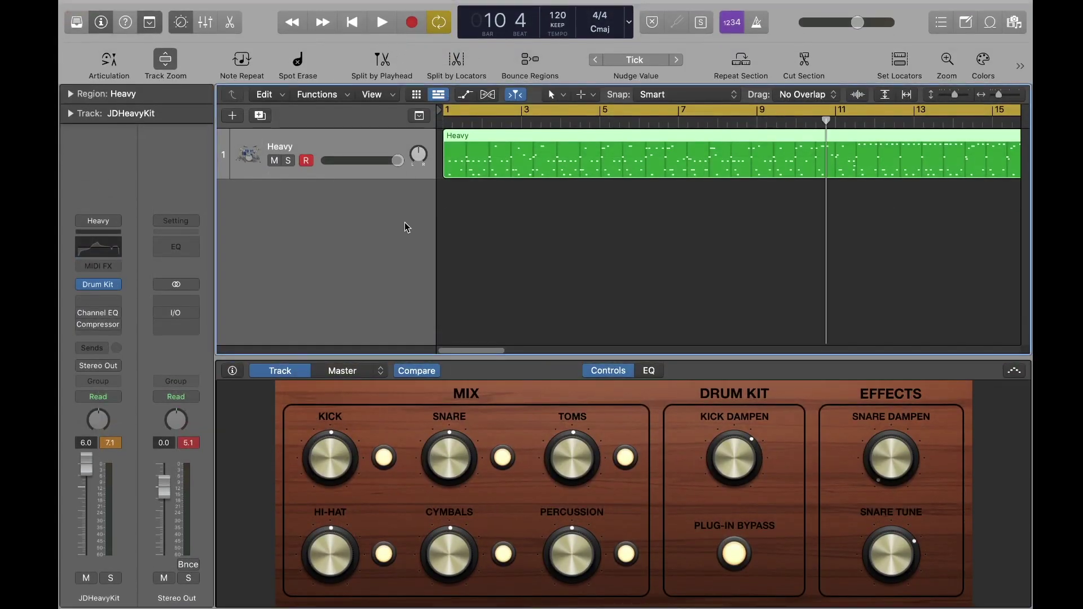
left_click(381, 23)
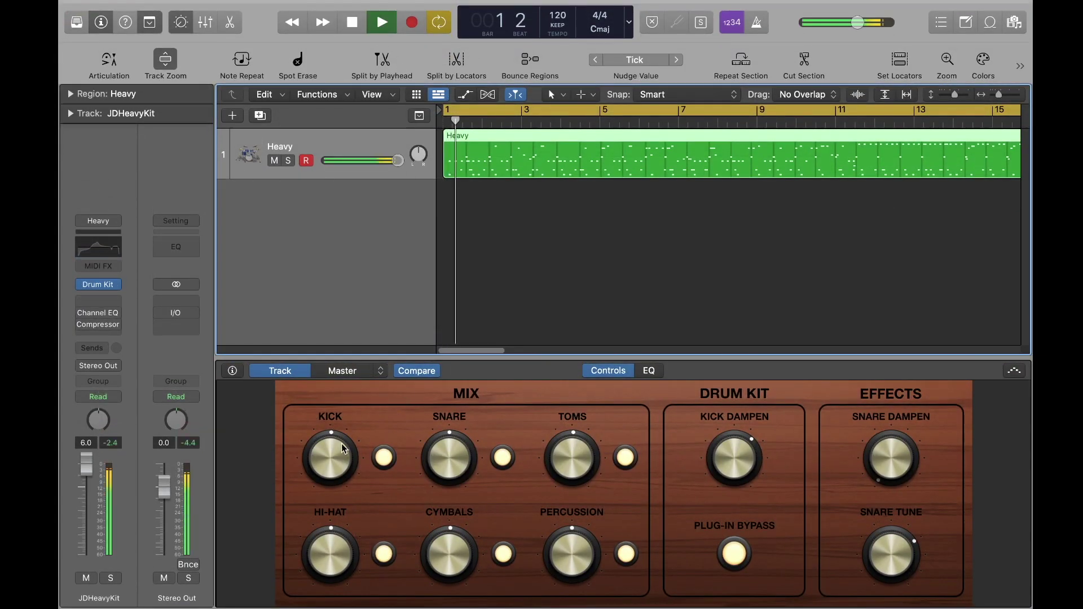
- Raise the kick's mix level to +4 dB, switch the kick off and on, and lower its level slightly
left_click_drag(318, 458, 319, 447)
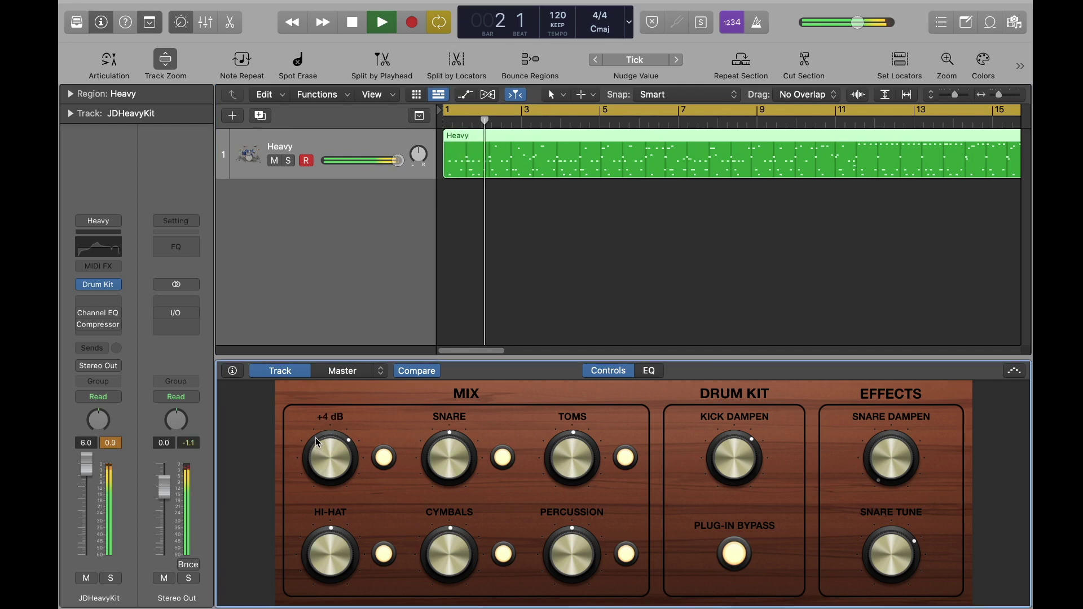
left_click(384, 458)
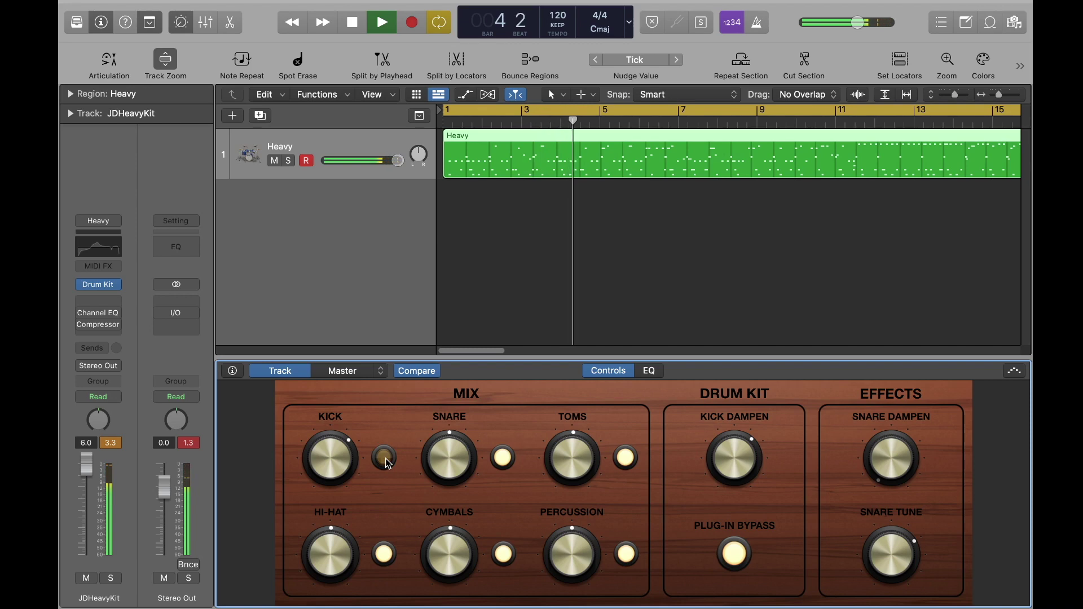
left_click(386, 460)
left_click_drag(317, 457, 320, 472)
- Raise the snare's mix level, switch the snare off and on, and raise the toms to +4 dB
left_click_drag(434, 467, 429, 435)
left_click(503, 459)
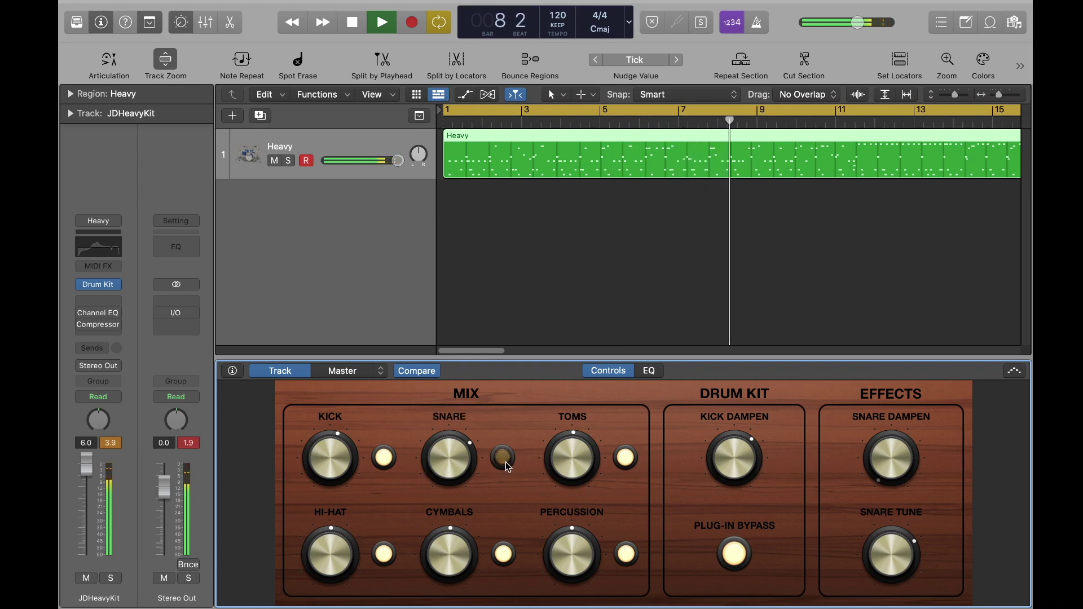
left_click(505, 461)
left_click_drag(572, 468, 570, 437)
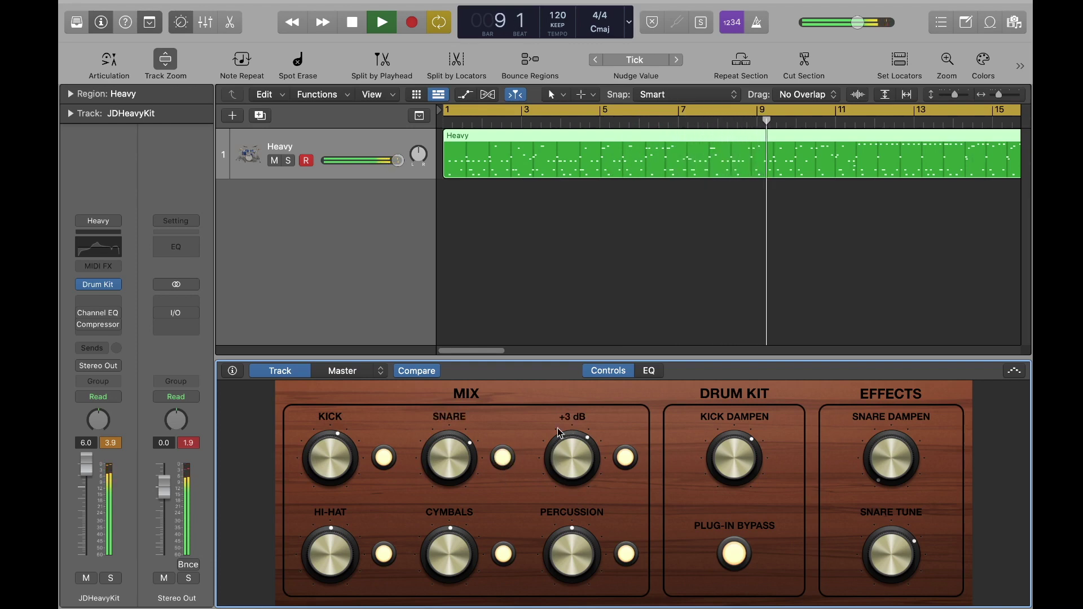
- Set kick dampen to 78 %, toggle the plug-in bypass twice, and set snare dampen to 20 % and snare tune to +282 cents
left_click_drag(740, 469, 740, 454)
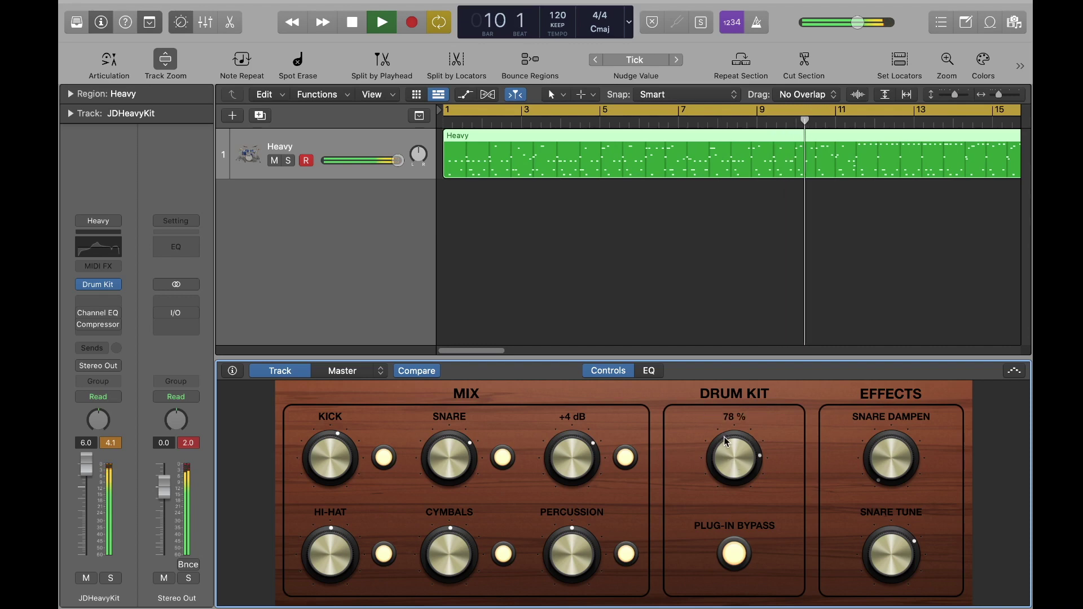
left_click(743, 554)
left_click(743, 554)
left_click_drag(878, 464, 881, 432)
left_click_drag(894, 538, 895, 522)
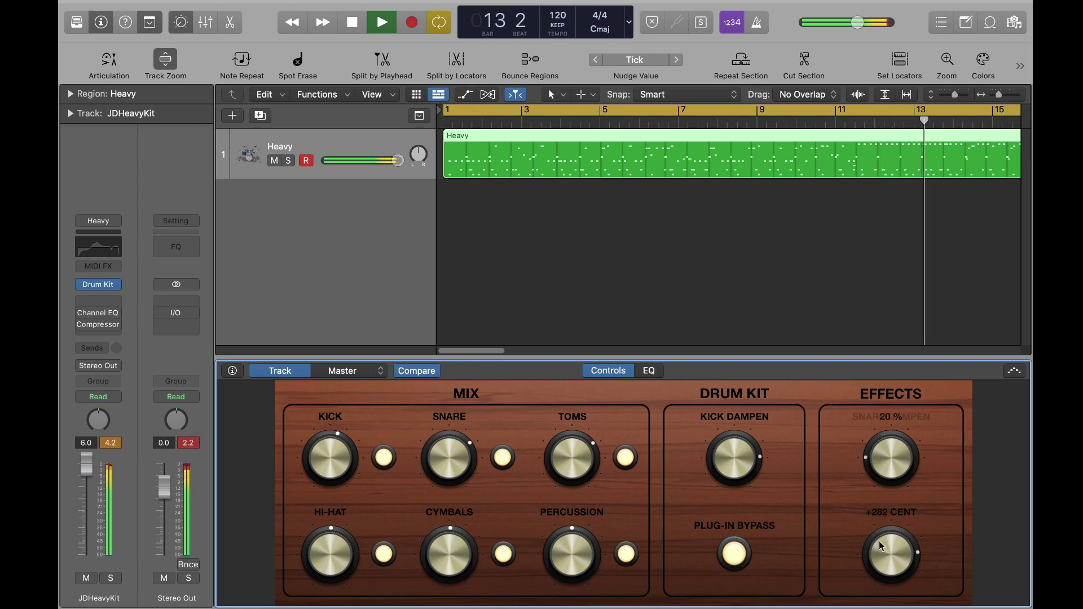
- Raise the percussion level, set the hi-hat to +2 dB and switch it off and on, and stop playback
left_click_drag(561, 563, 562, 552)
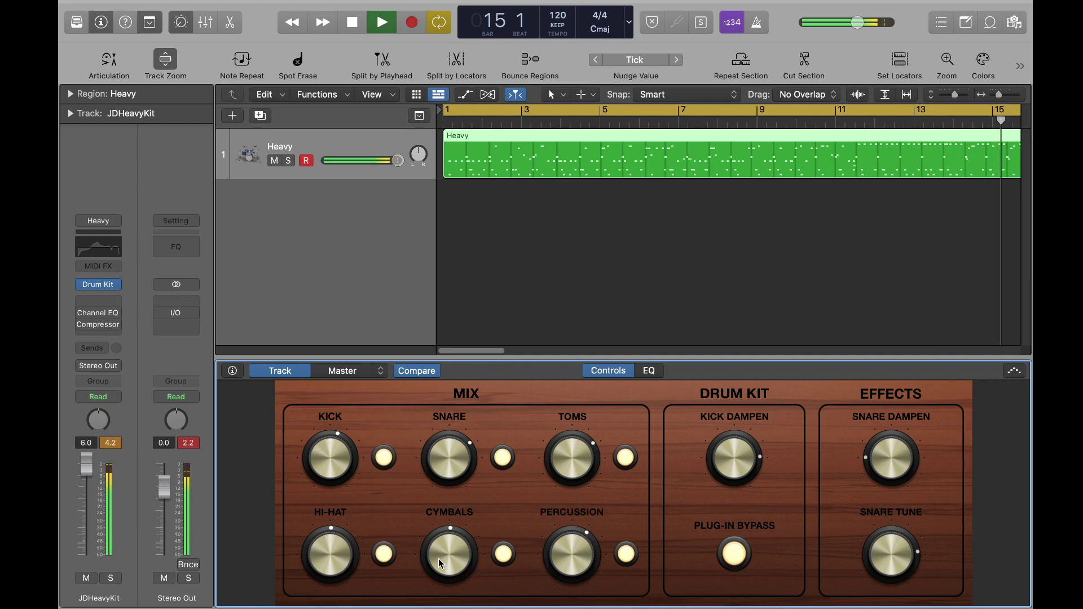
left_click_drag(349, 564, 378, 570)
left_click(384, 561)
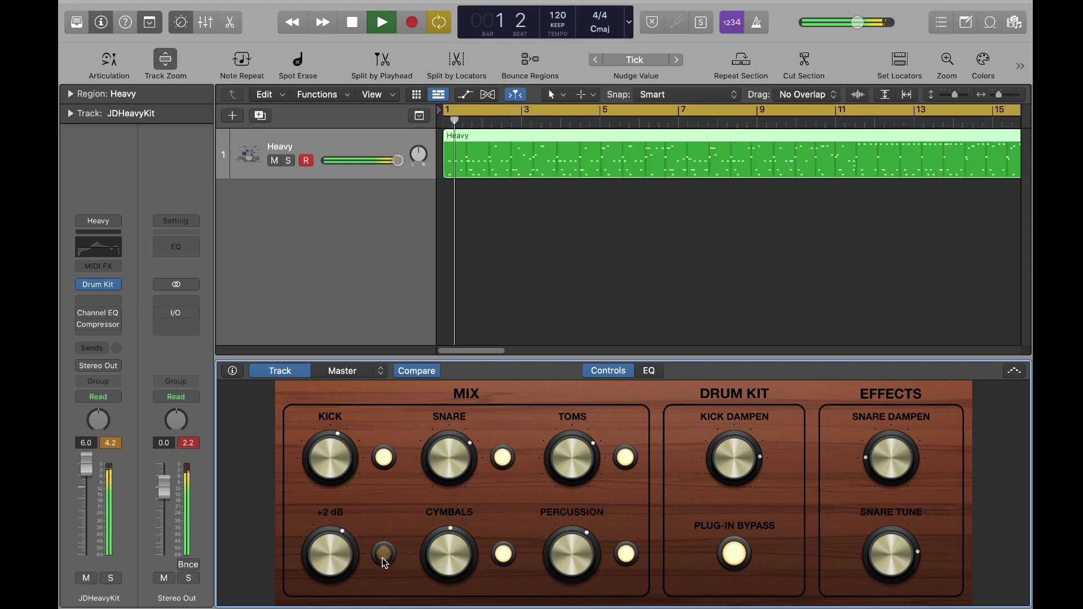
left_click(384, 556)
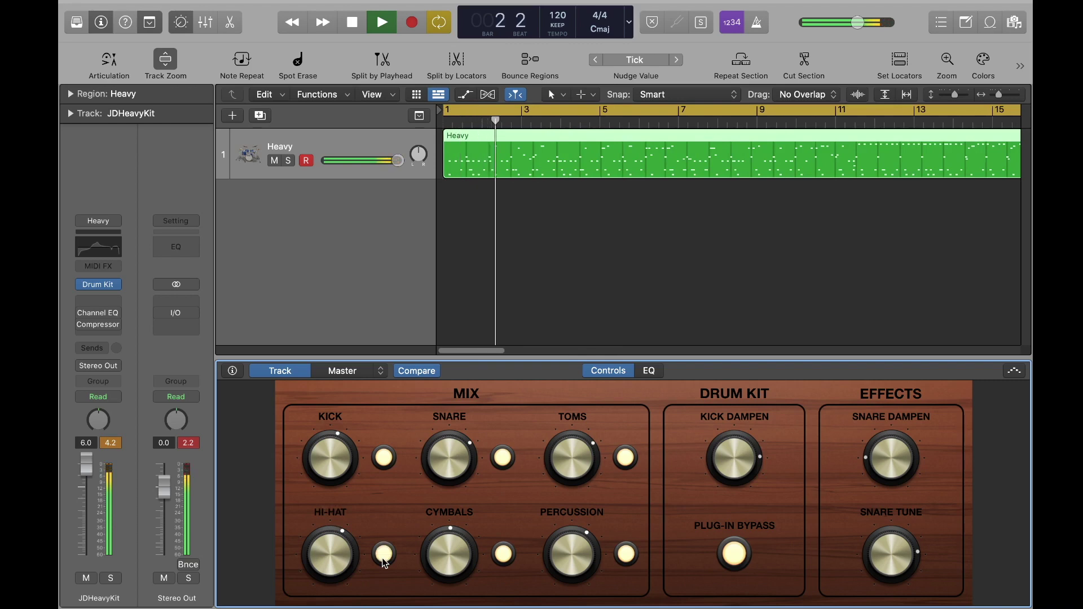
left_click(354, 23)
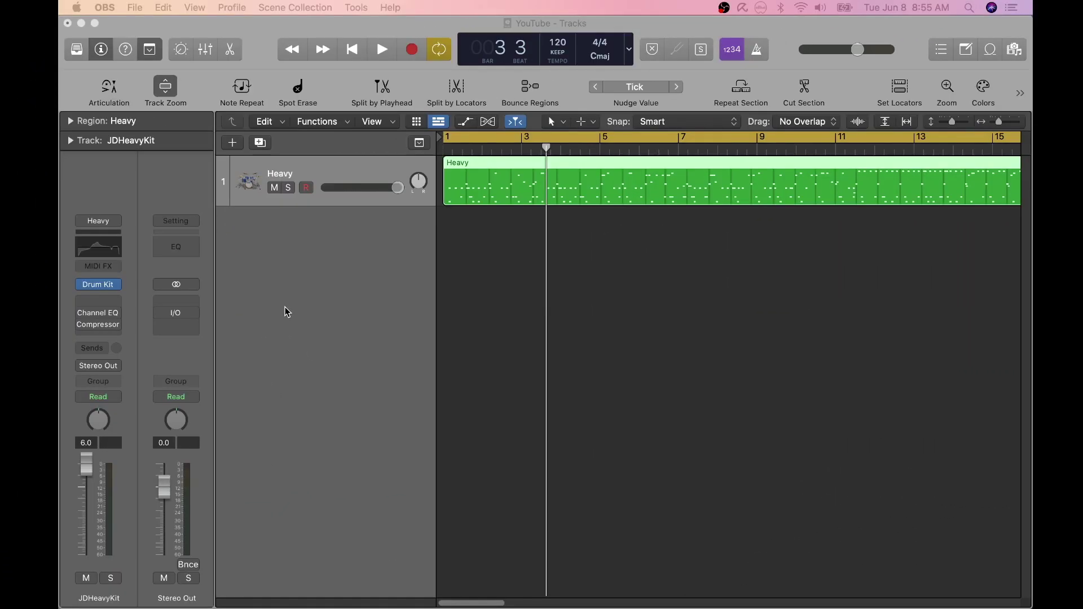
- Insert a stereo Multipressor after the Compressor on the Heavy track and move its window over the arrangement
left_click(285, 307)
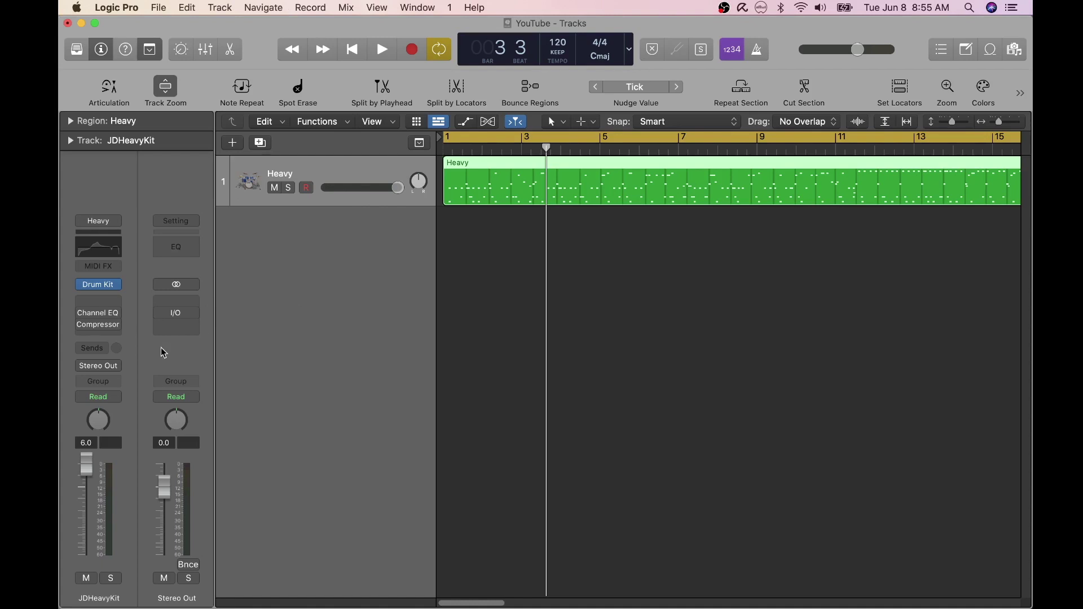
left_click(99, 335)
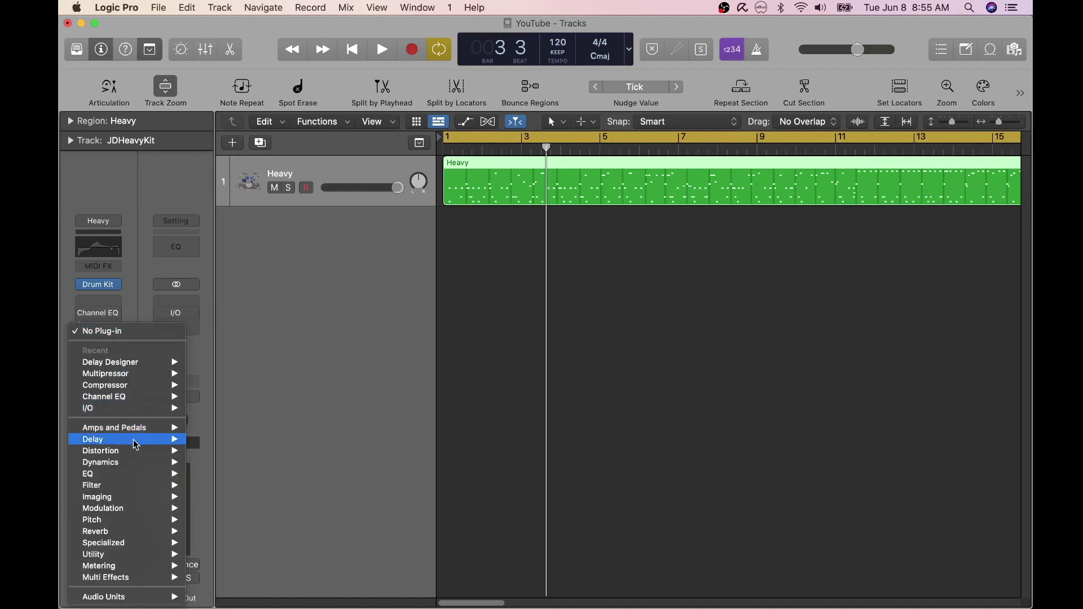
mouse_move(141, 463)
mouse_move(259, 532)
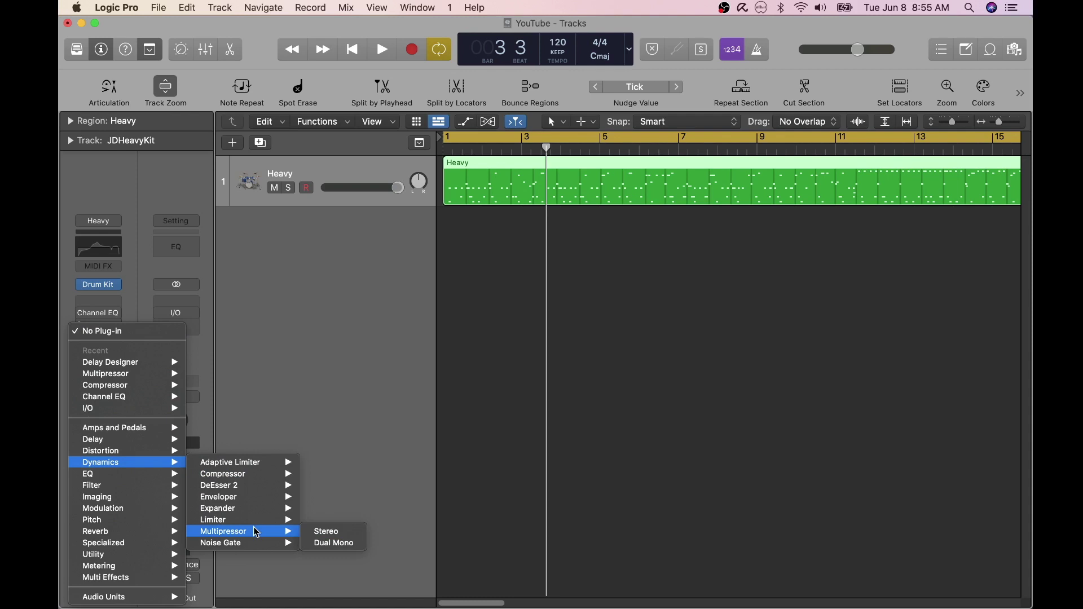
left_click(316, 536)
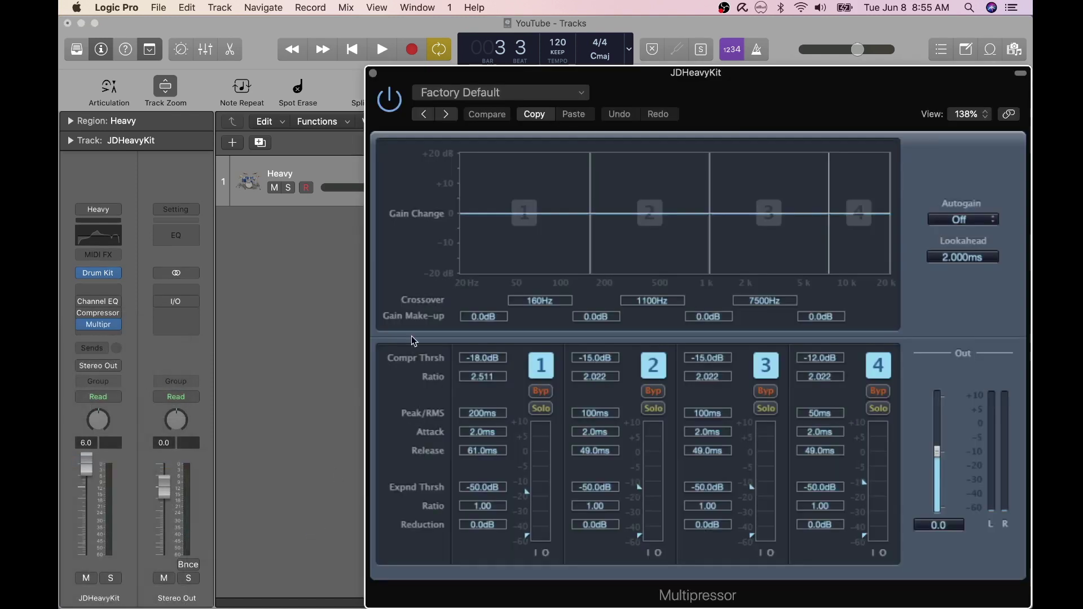
left_click_drag(696, 87, 504, 46)
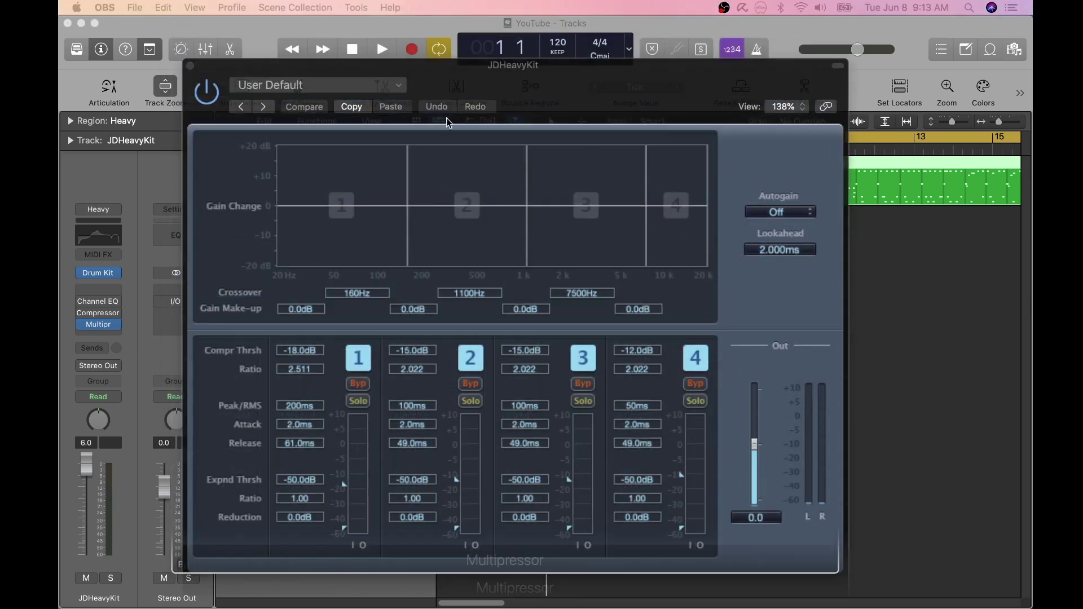
left_click(384, 69)
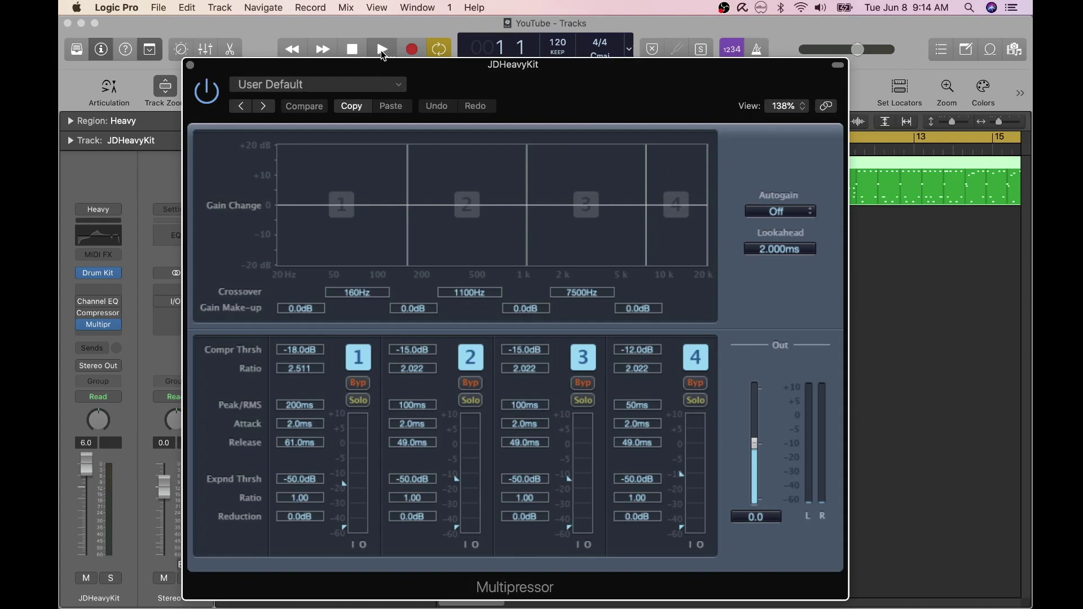
- Start playback, switch on the Multipressor, and set gain make-up for bands 1 to 4 to 3.5, -5.0, -3.5 and 2.0 dB
left_click(382, 50)
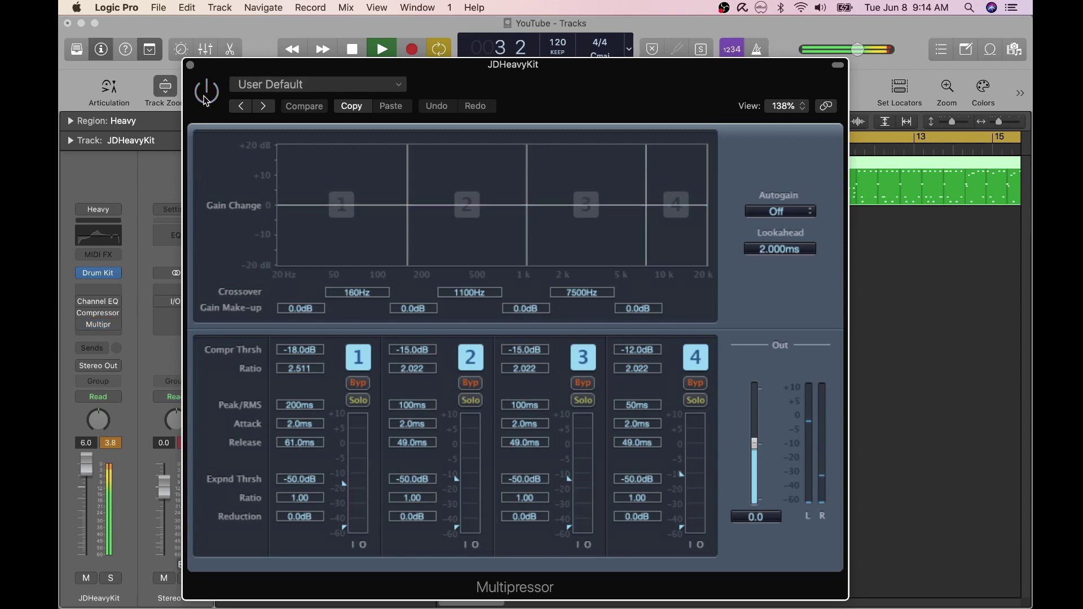
left_click(206, 100)
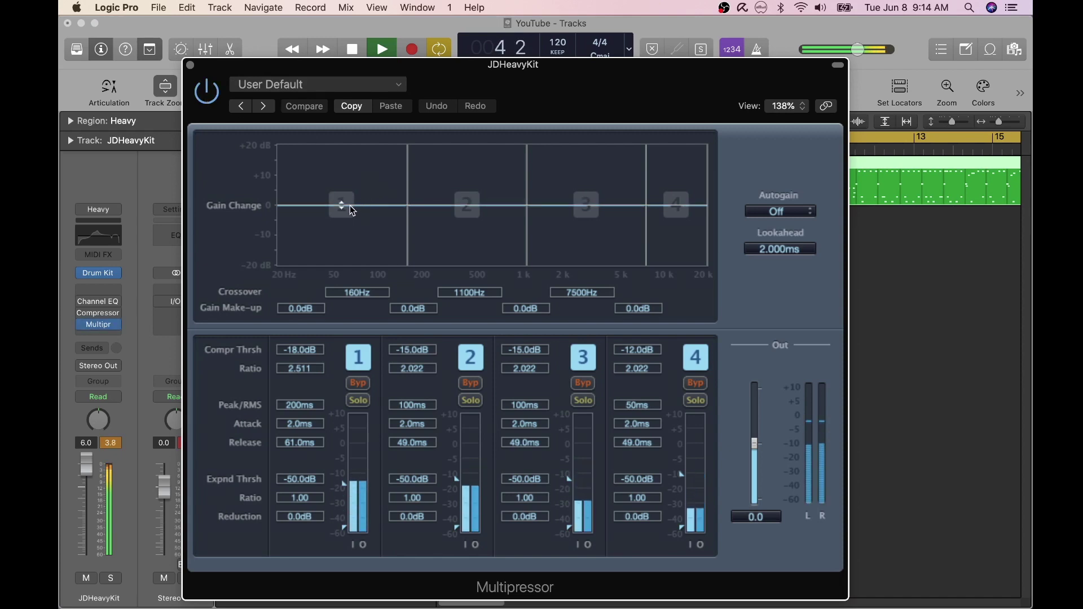
left_click_drag(340, 204, 341, 193)
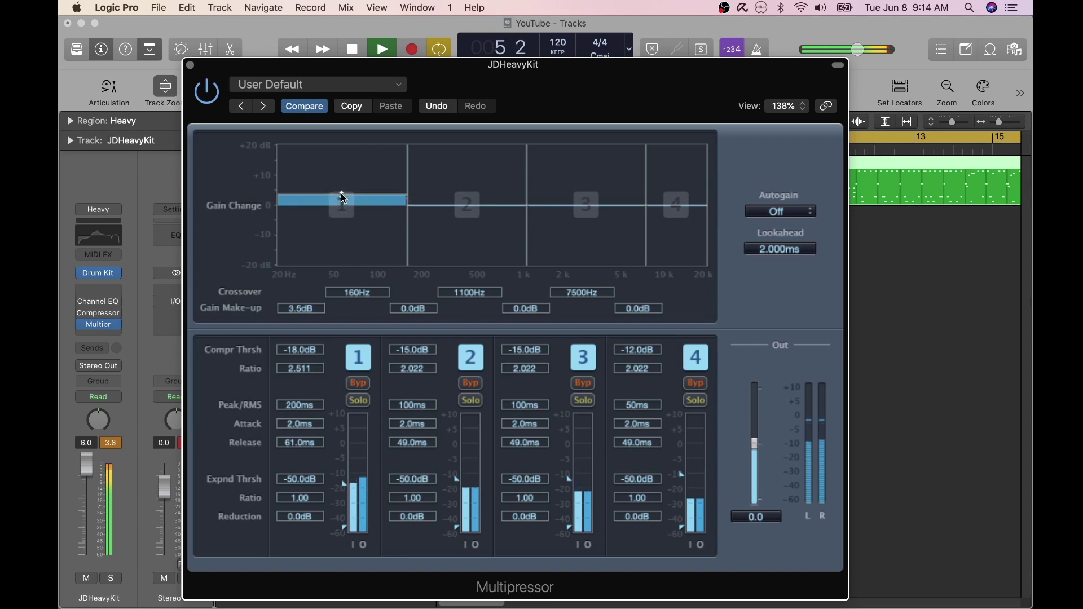
left_click_drag(466, 206, 471, 224)
left_click_drag(585, 206, 588, 215)
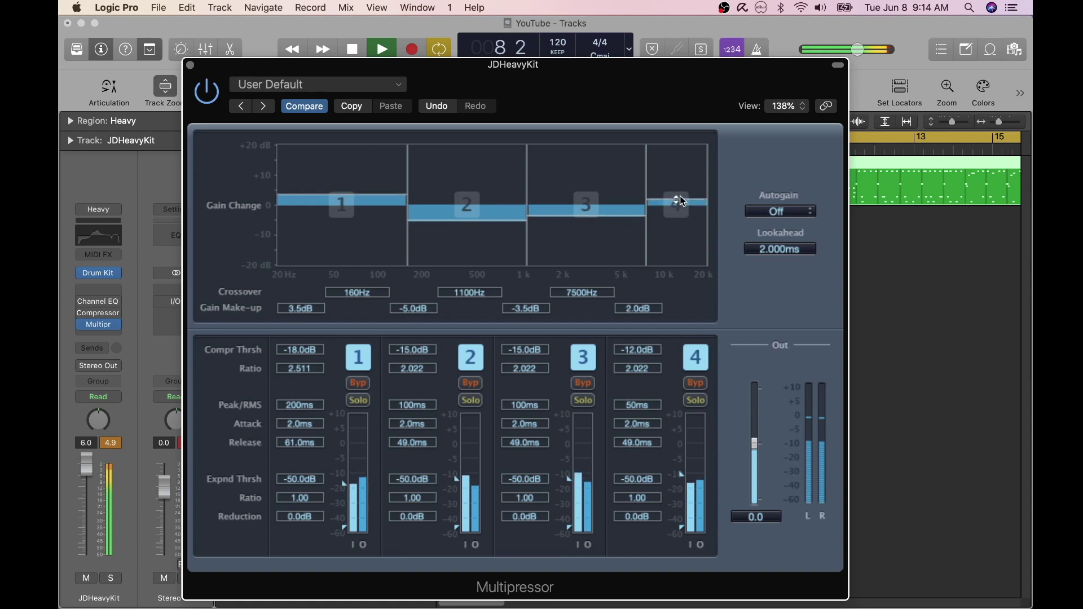
- Set gain make-up for bands 1 to 4 to -3.5, -3.0, 3.0 and -1.5 dB, and view the Multipressor's preset list
left_click_drag(586, 219, 586, 201)
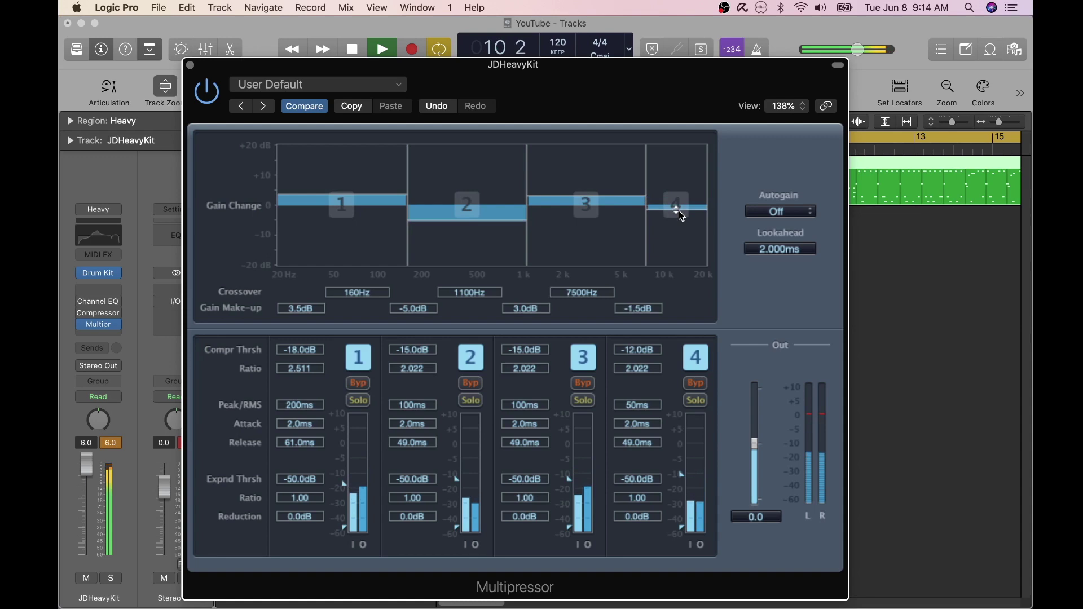
left_click_drag(461, 218, 445, 192)
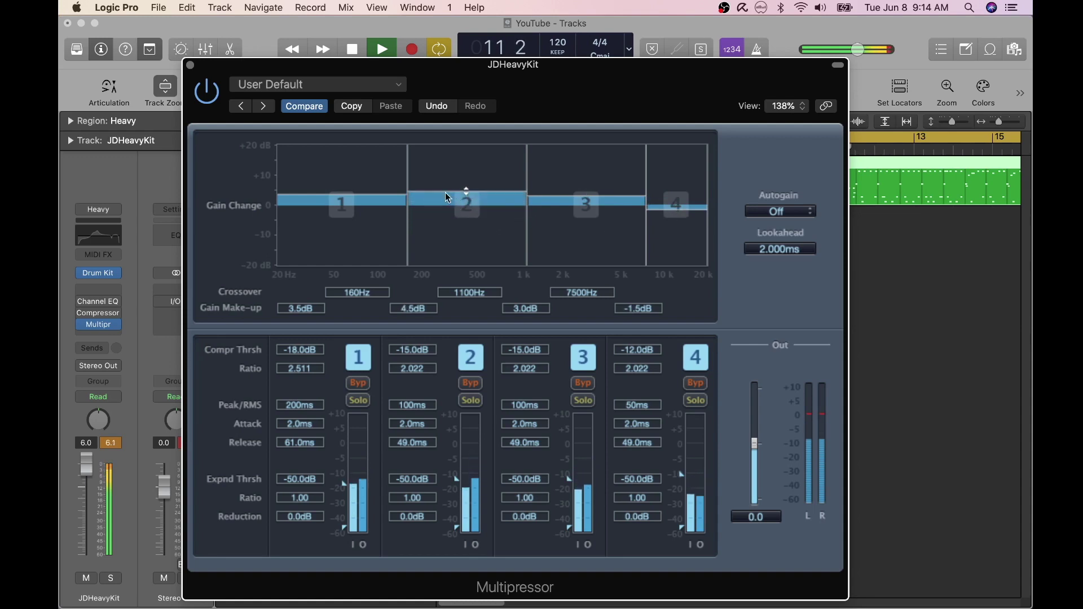
left_click_drag(346, 198, 344, 211)
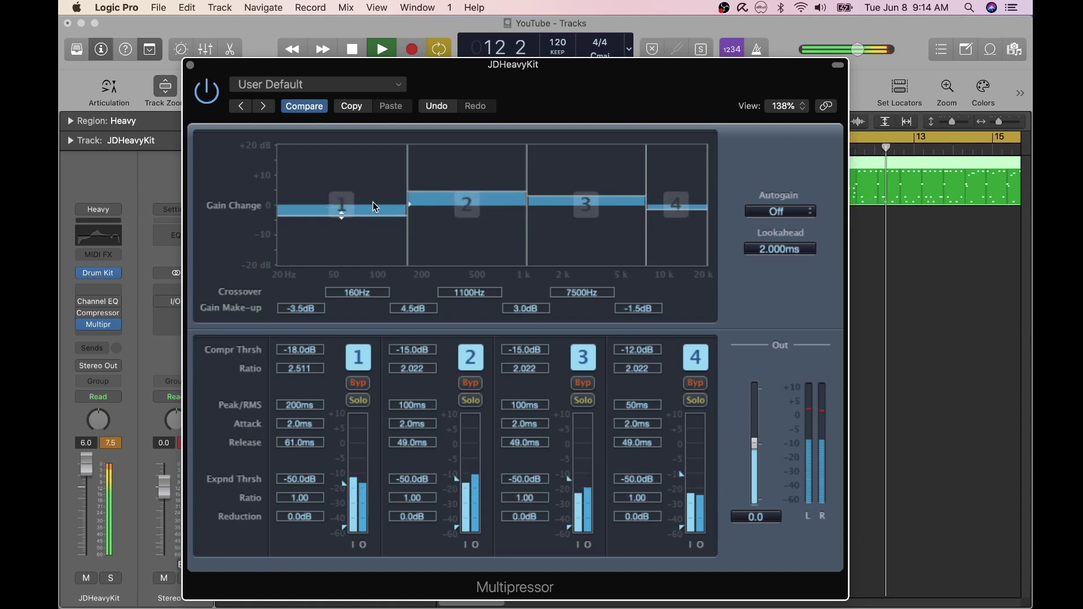
left_click_drag(466, 191, 477, 214)
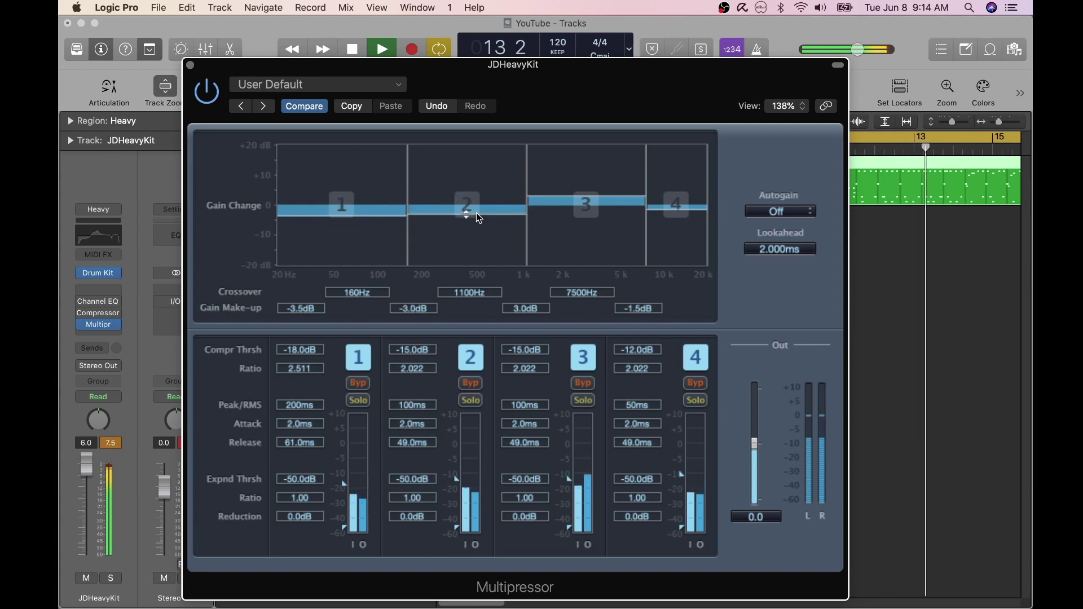
left_click(397, 87)
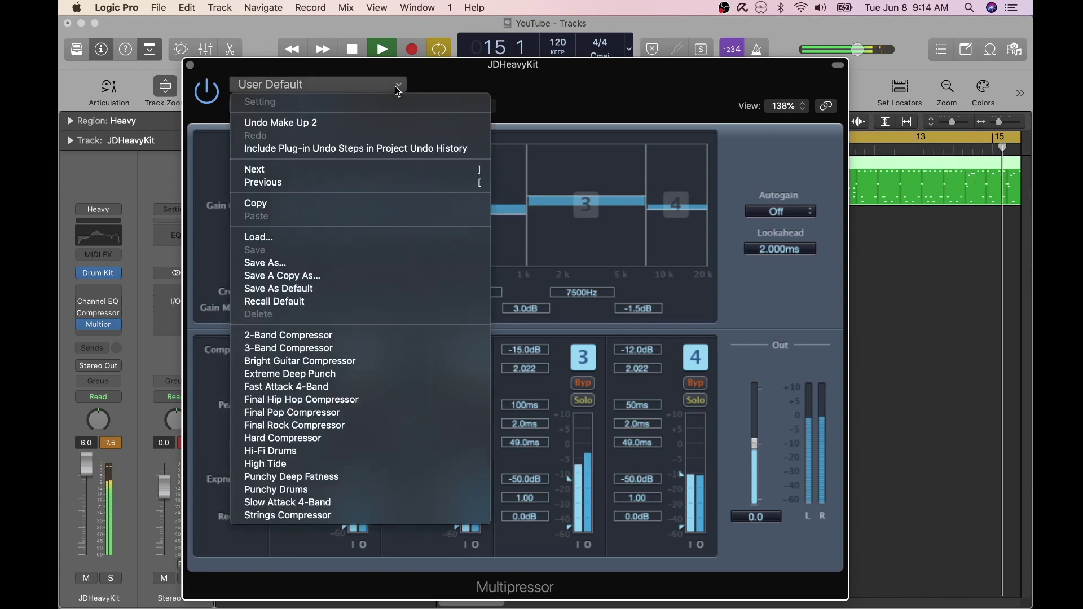
left_click(398, 89)
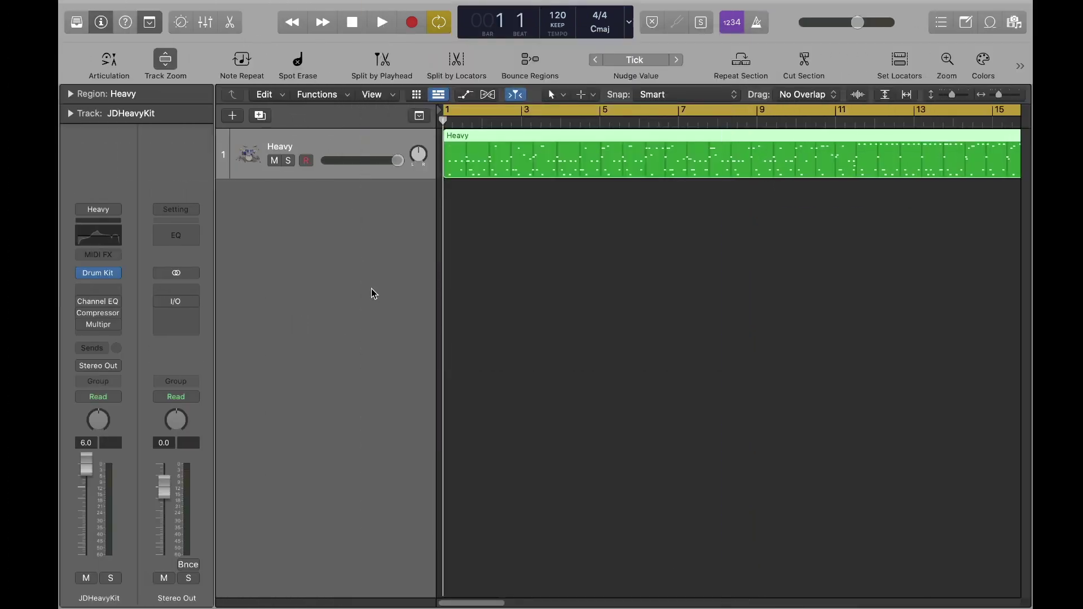
- Play the Heavy track and switch on its Multipressor, Compressor and Channel EQ inserts
left_click(382, 23)
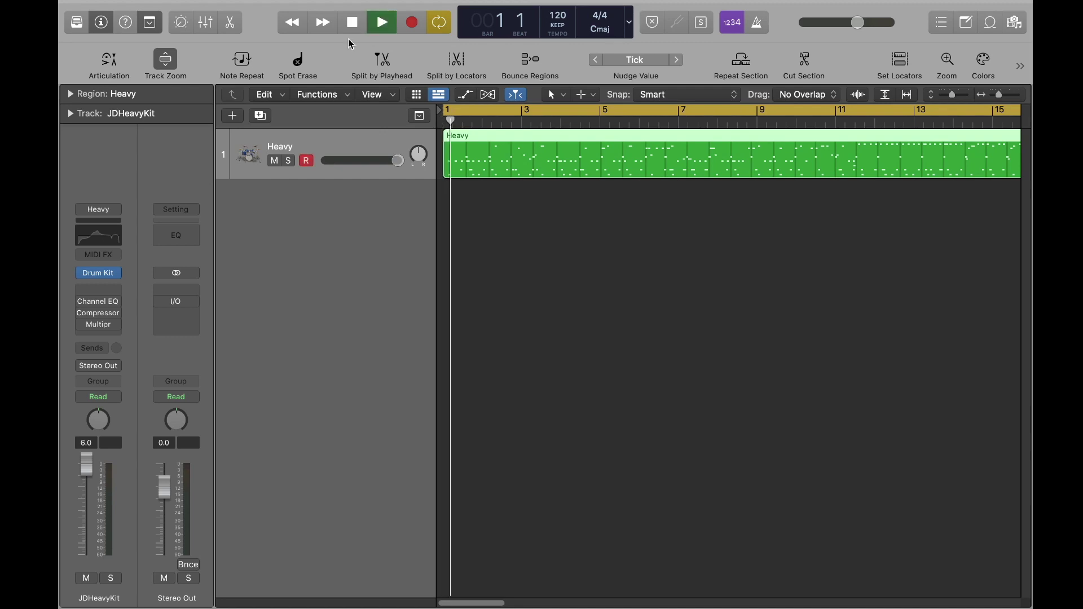
mouse_move(97, 330)
left_click(89, 327)
left_click(82, 313)
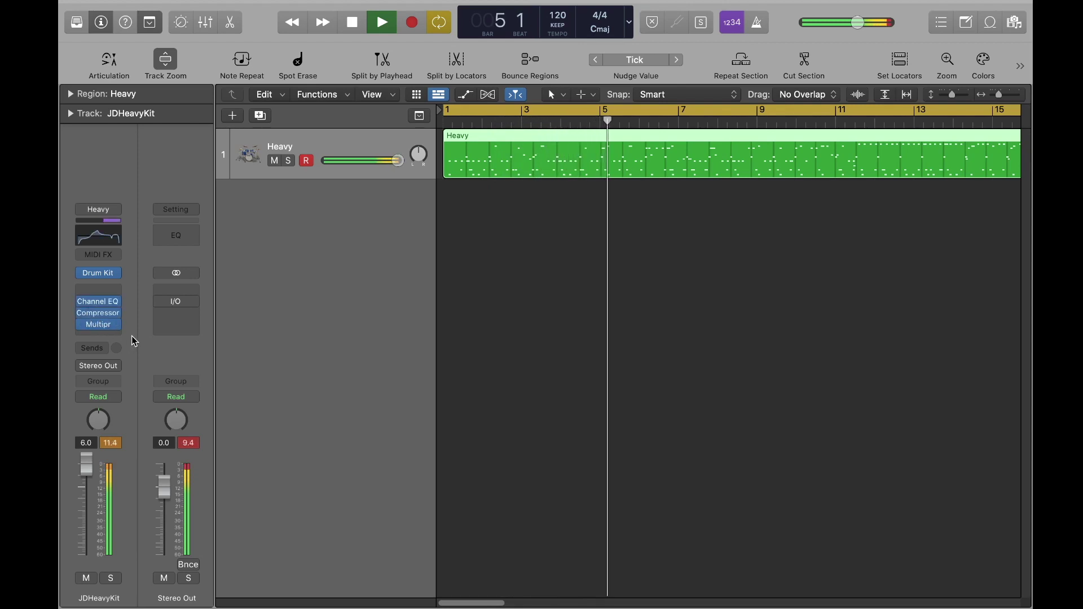
- Switch off the Channel EQ and Multipressor inserts during playback, and open the plug-in list of the empty slot below
left_click(81, 301)
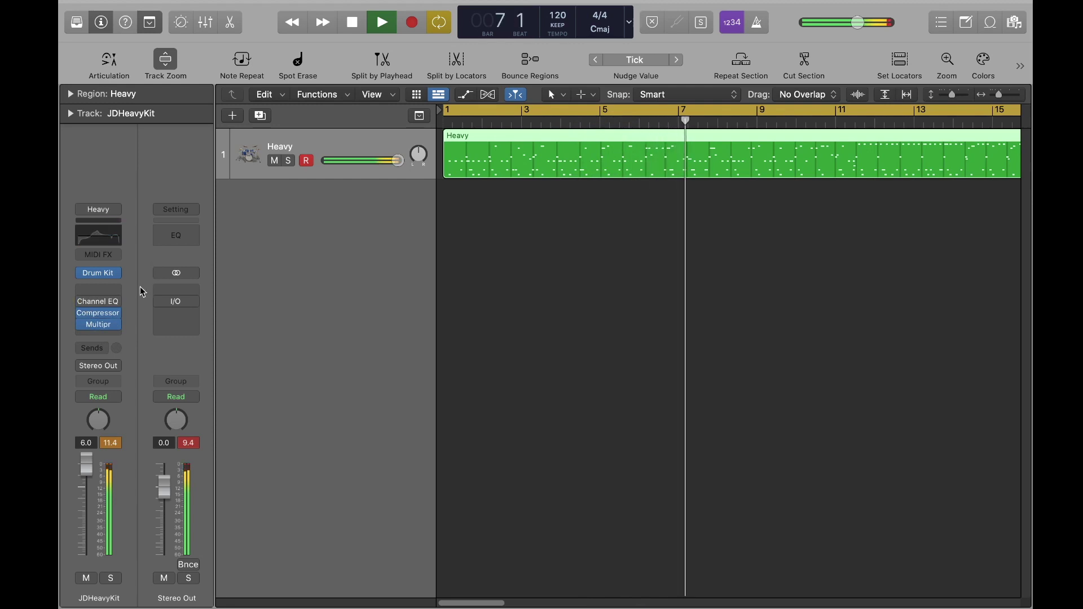
mouse_move(83, 331)
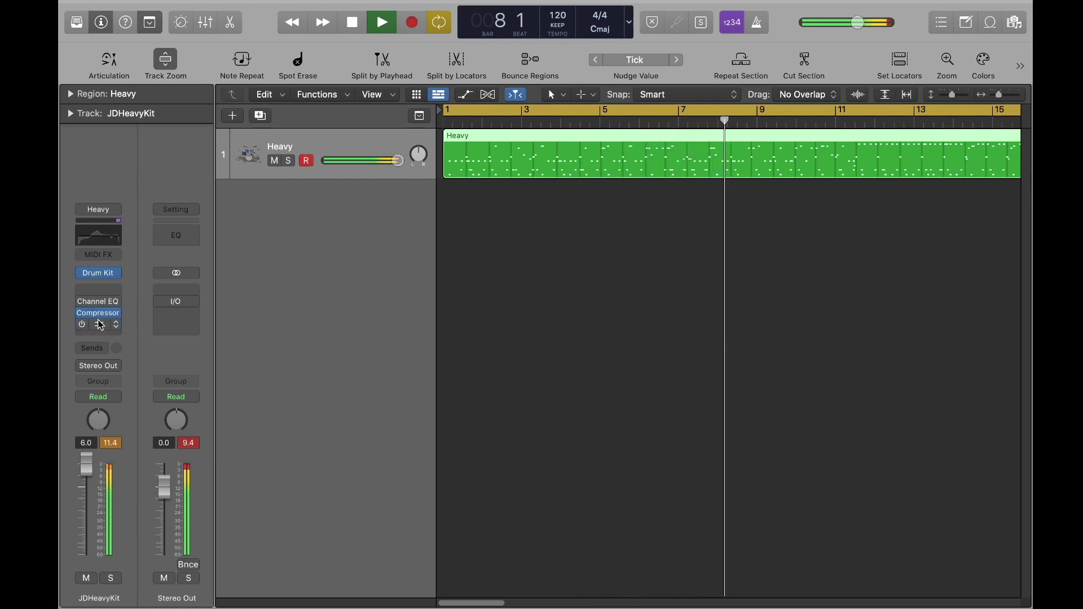
left_click(100, 337)
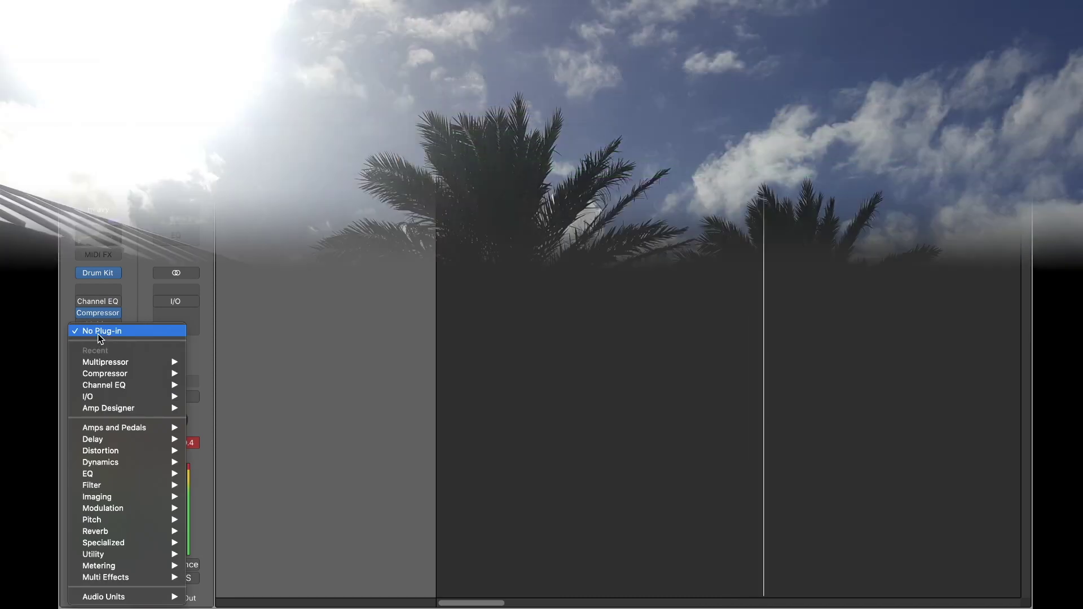